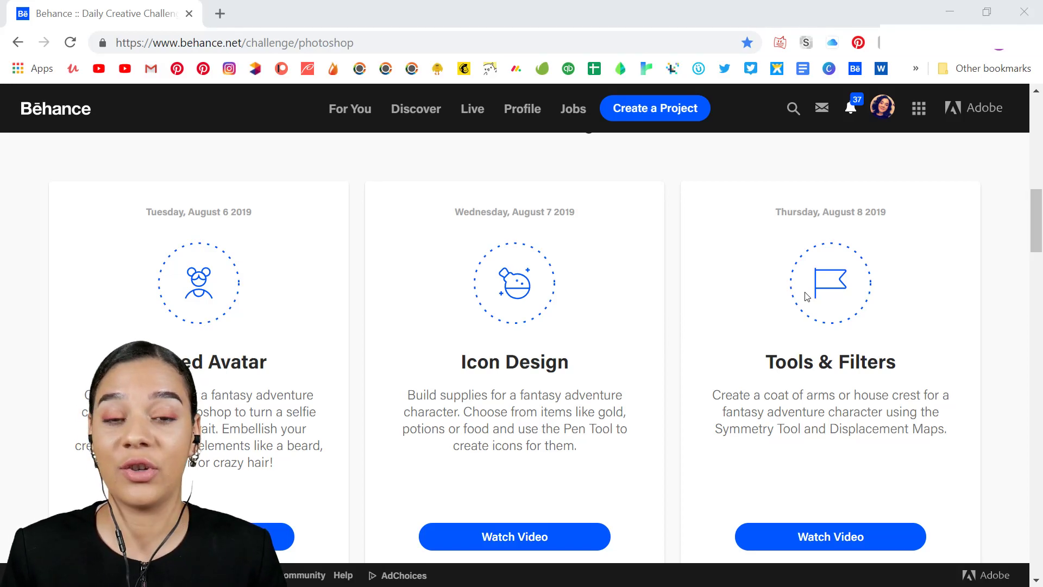
Review how the Photoshop daily challenge works on its Behance page and open the community chat in Discord.
scroll(613, 451, up, 10)
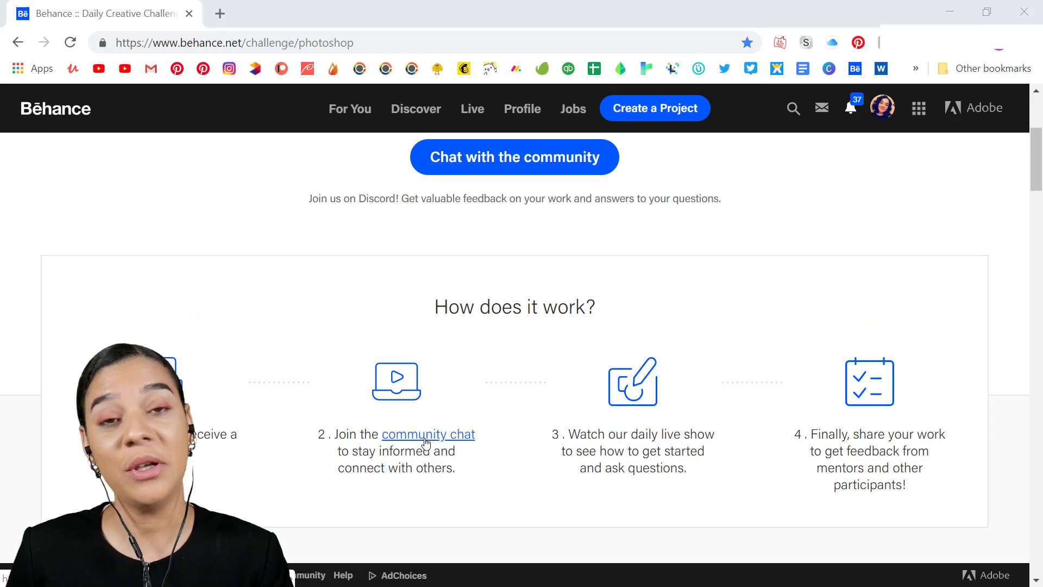
scroll(668, 413, down, 10)
scroll(742, 394, down, 15)
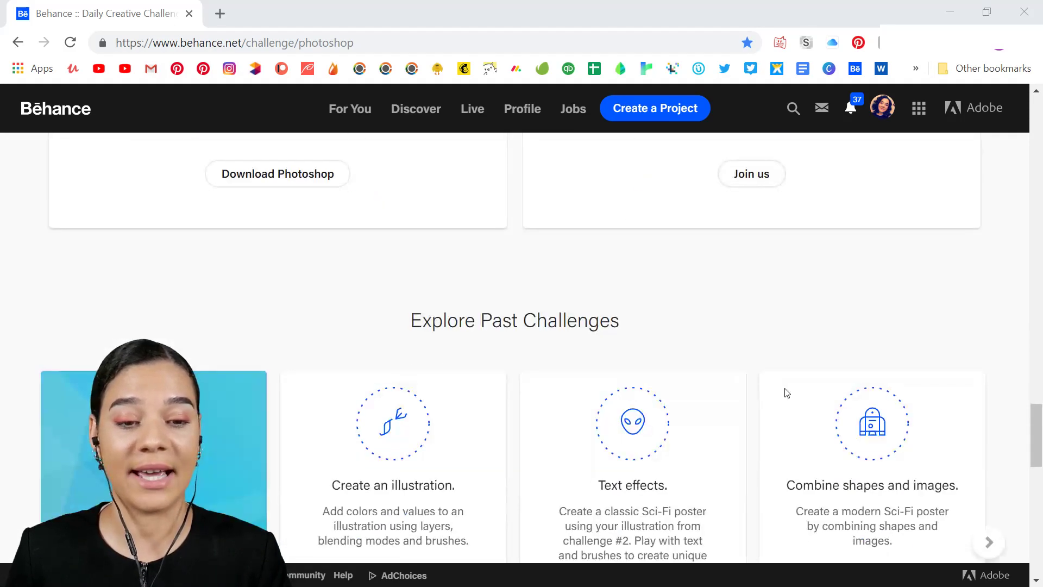
scroll(785, 391, up, 4)
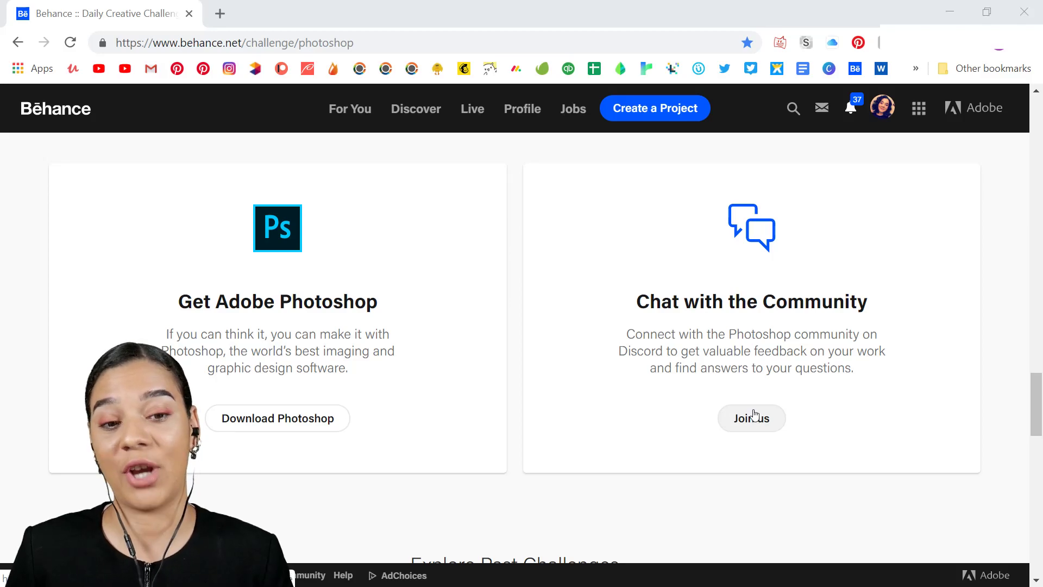
click(759, 425)
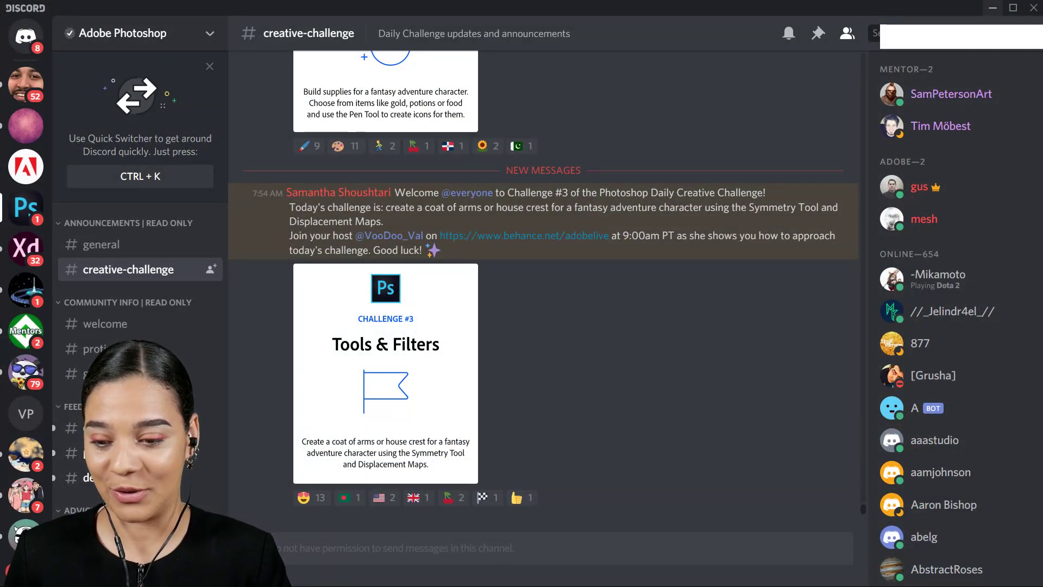
click(401, 193)
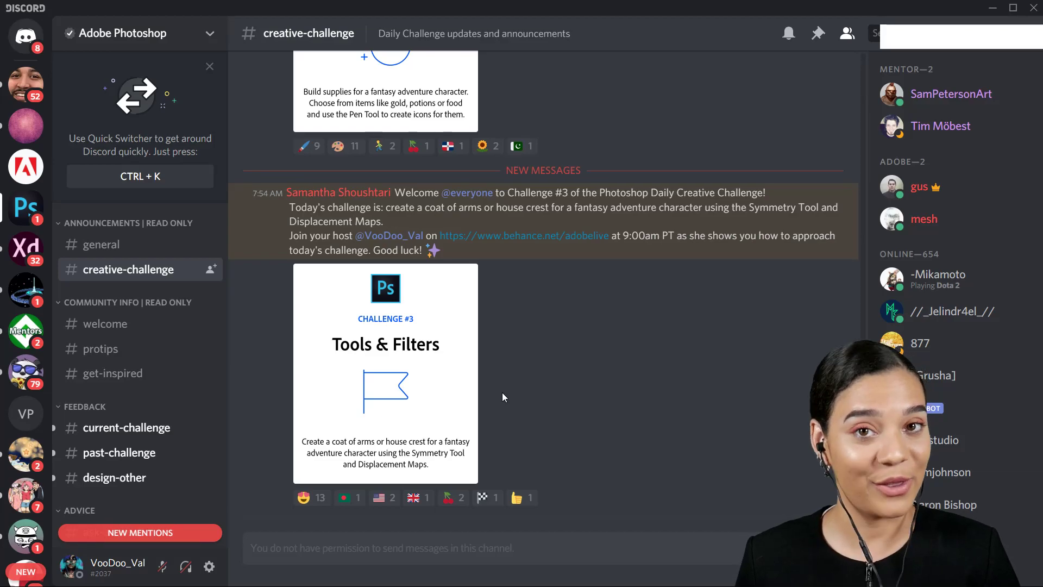
View the current-challenge and past-challenge feedback channels of the Adobe Photoshop server.
click(131, 428)
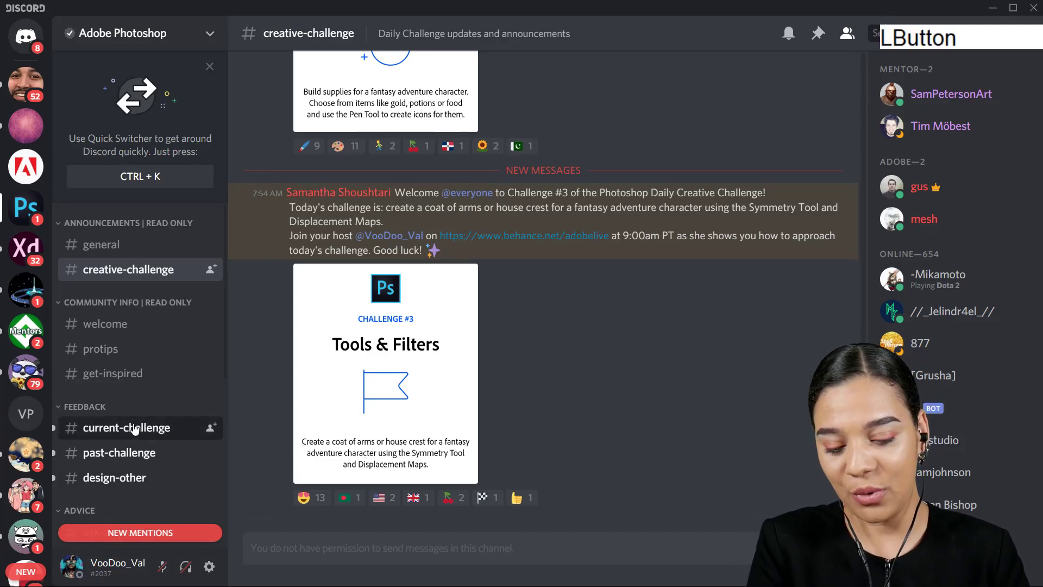
scroll(546, 344, down, 3)
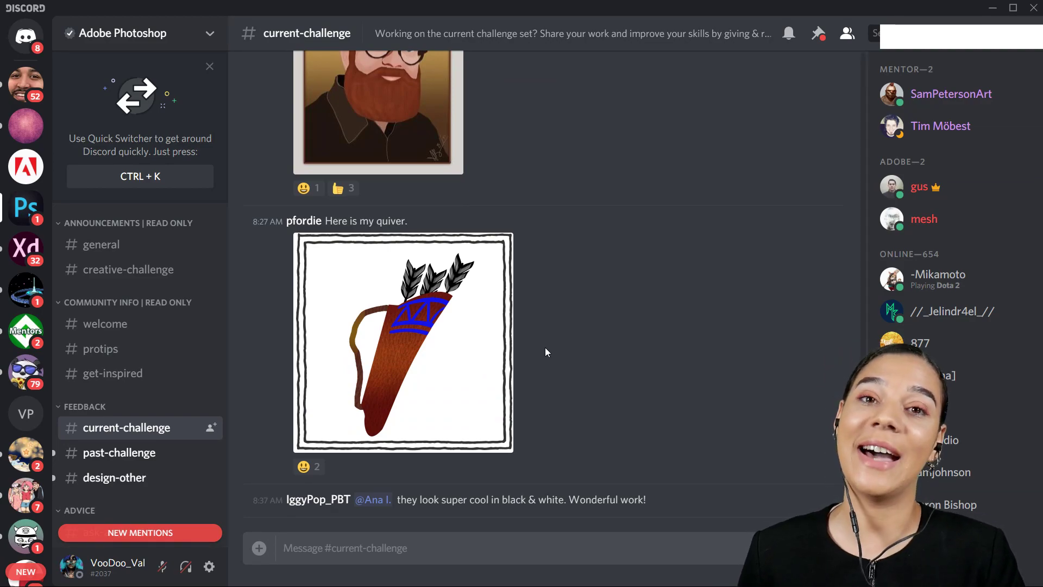
click(156, 457)
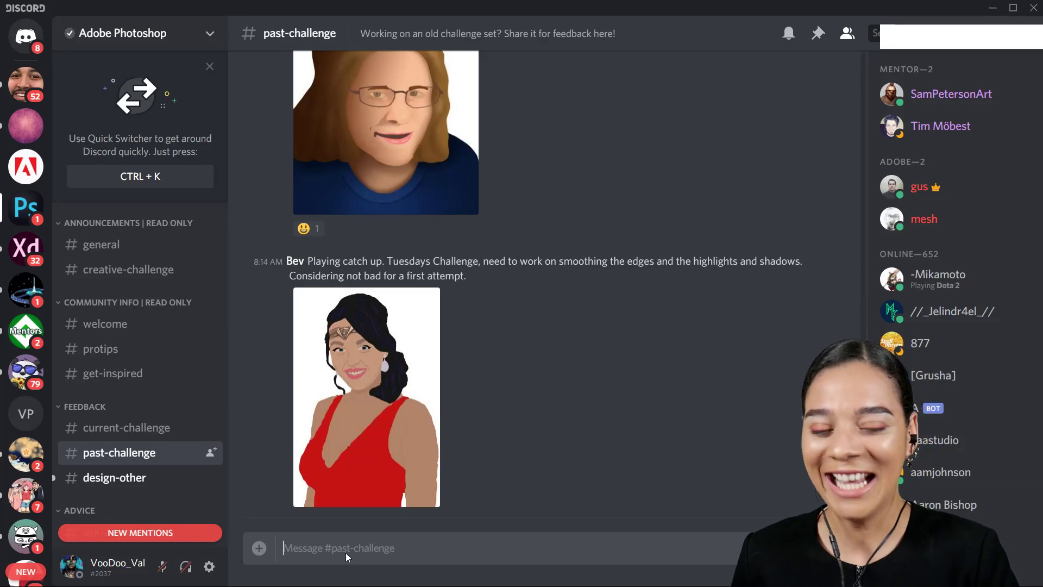
Return to the current-challenge channel and examine the artwork participants have submitted.
click(132, 428)
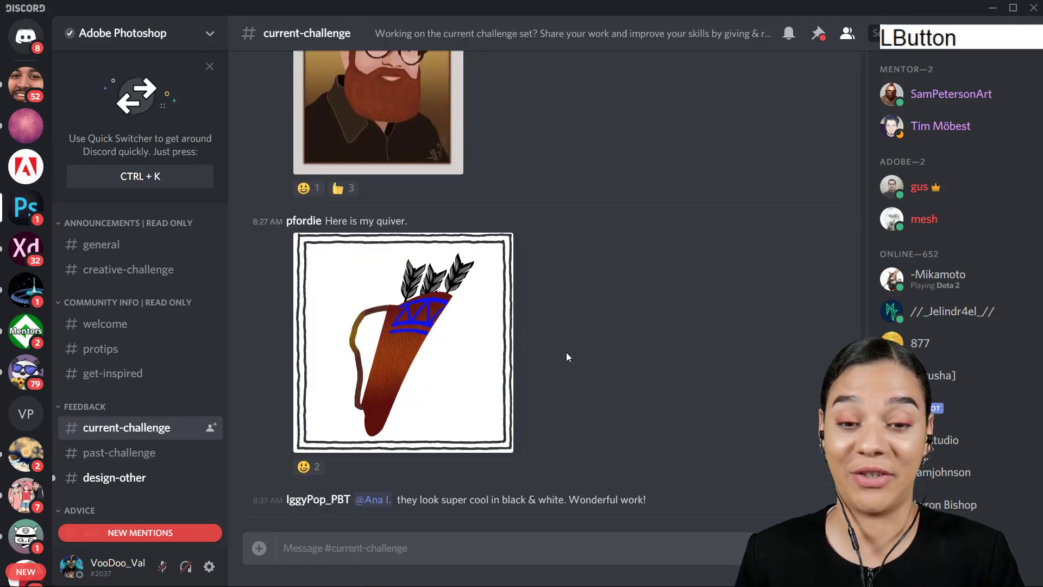
scroll(563, 374, up, 10)
scroll(565, 378, up, 15)
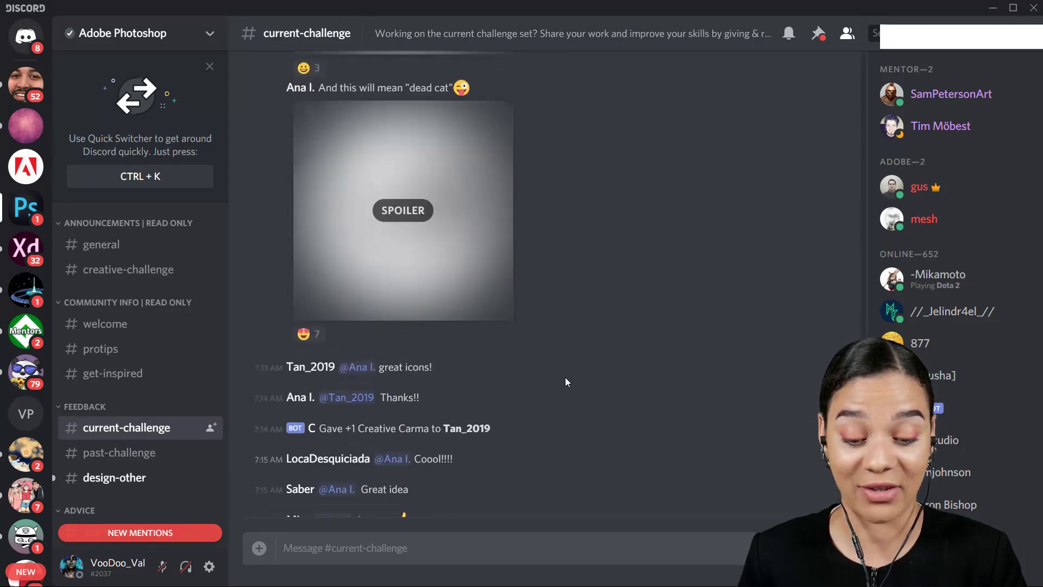
scroll(566, 377, up, 20)
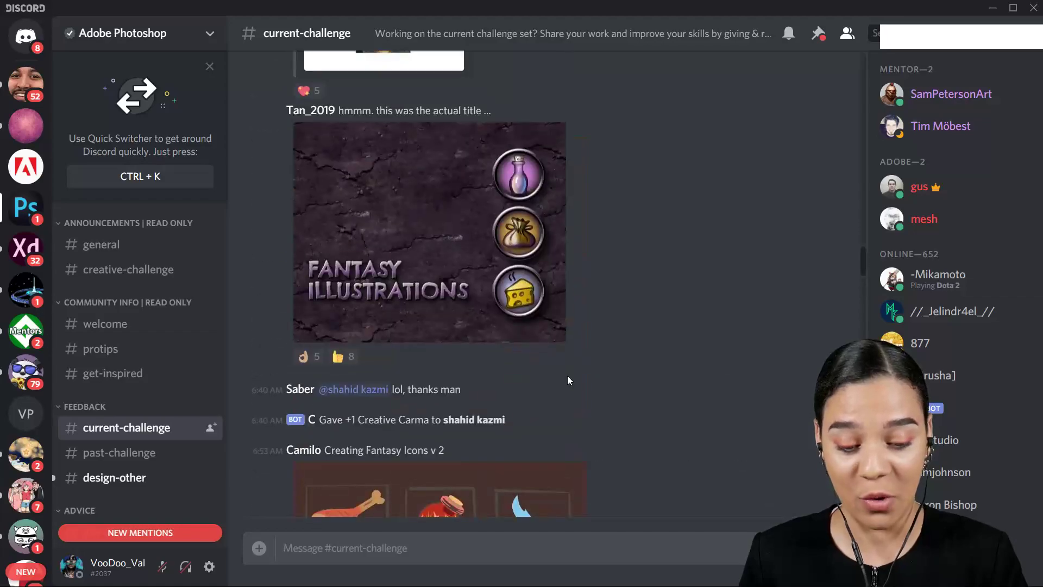
scroll(569, 379, up, 20)
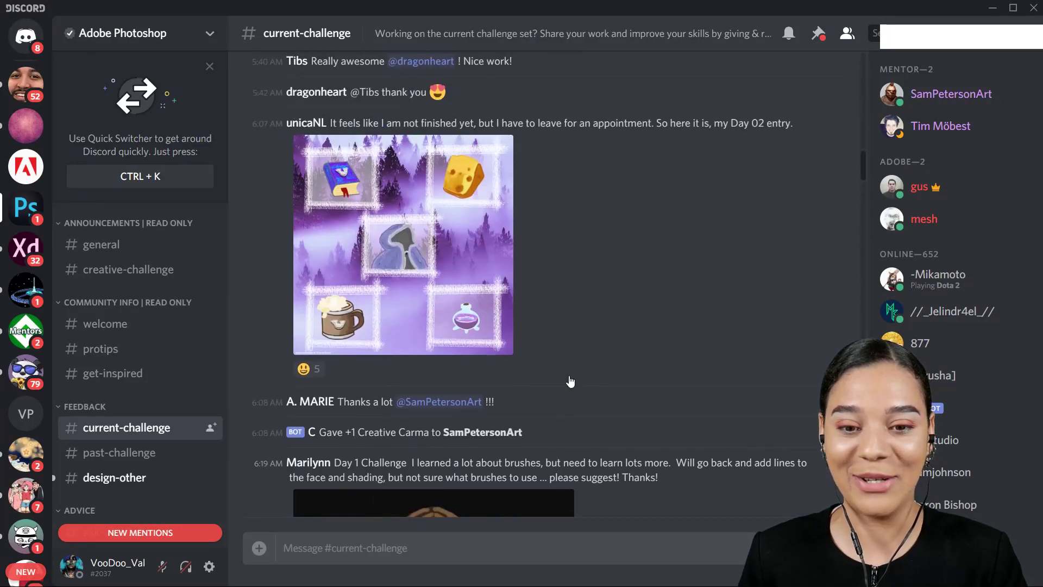
scroll(570, 373, up, 20)
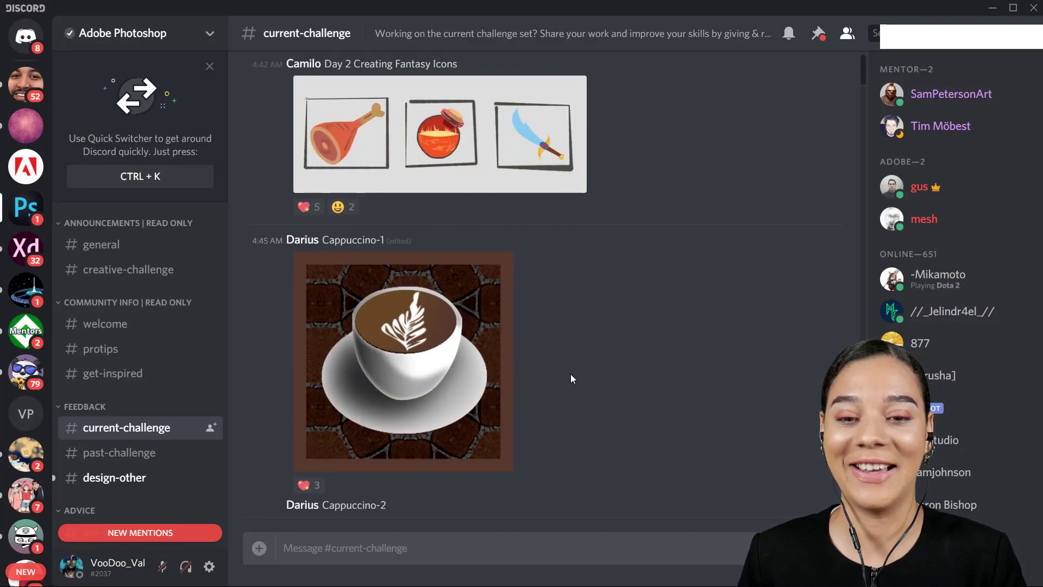
scroll(573, 376, up, 20)
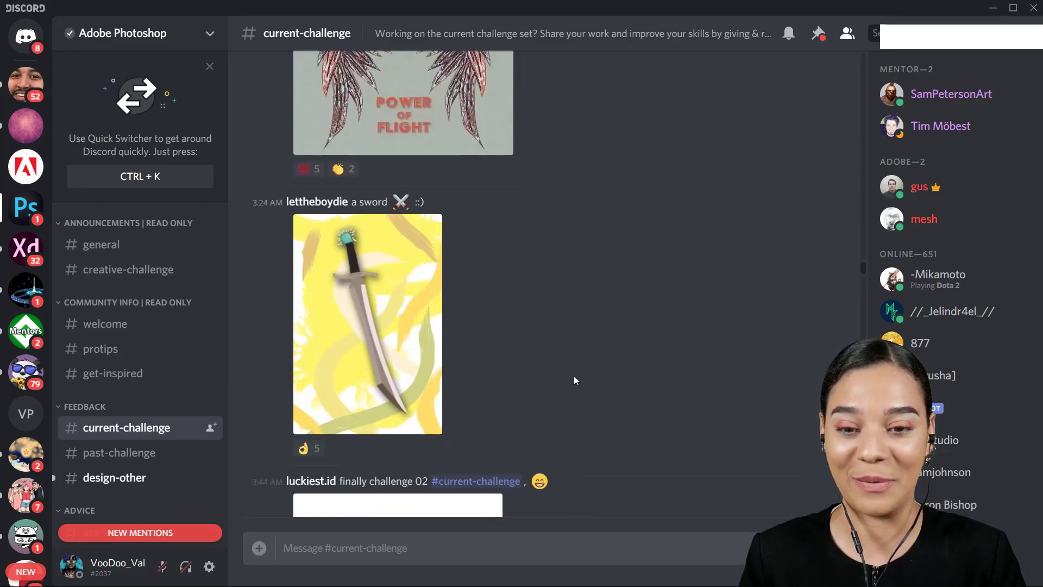
scroll(574, 375, up, 20)
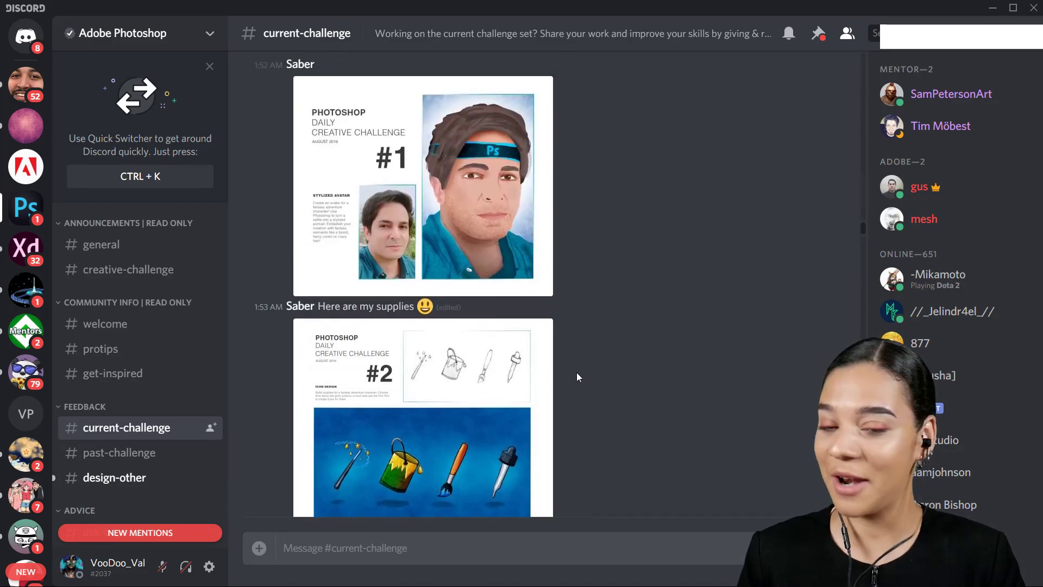
scroll(577, 377, up, 20)
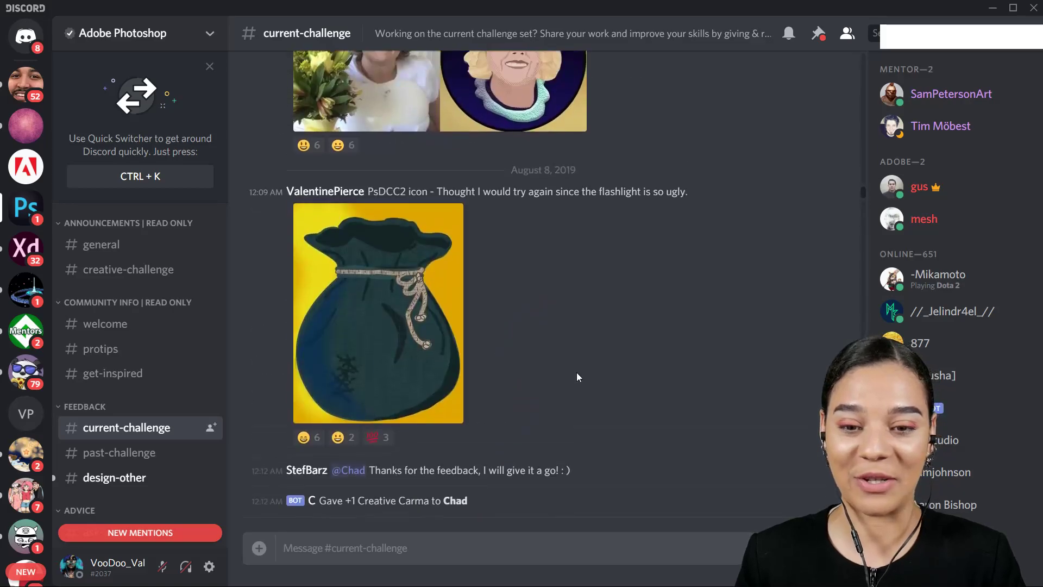
scroll(577, 376, up, 20)
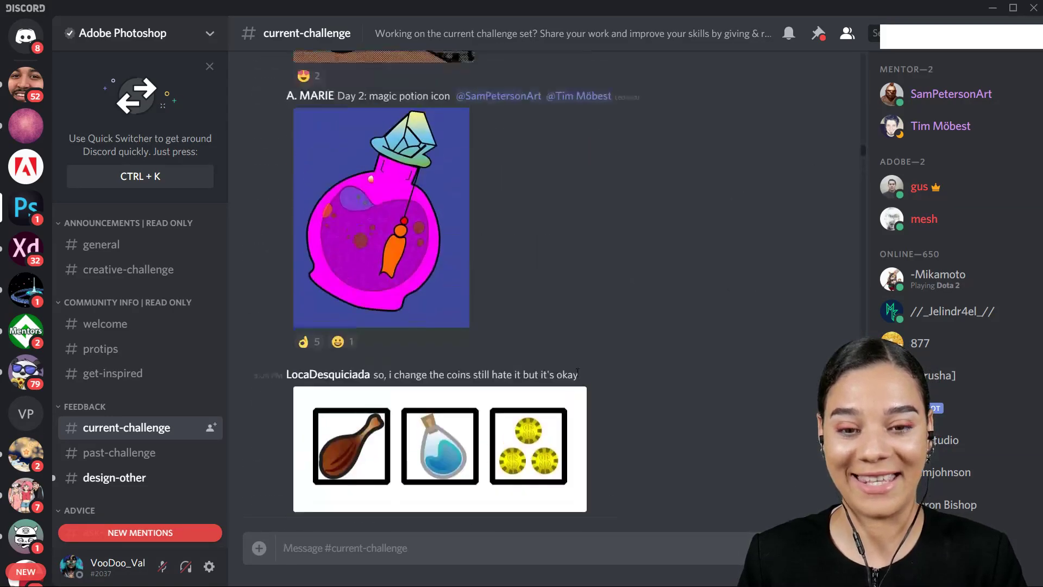
scroll(577, 375, down, 15)
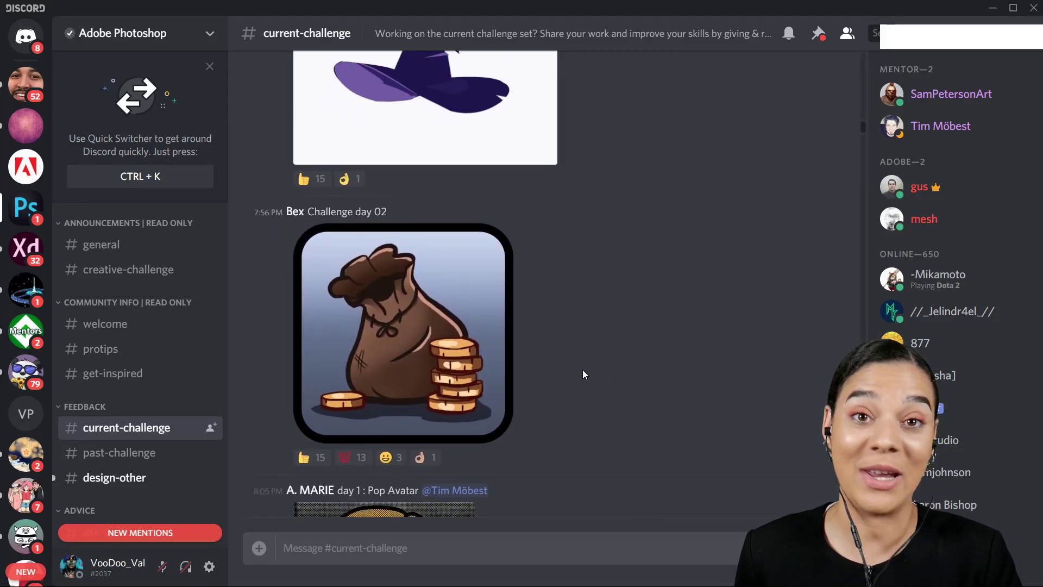
scroll(584, 372, down, 20)
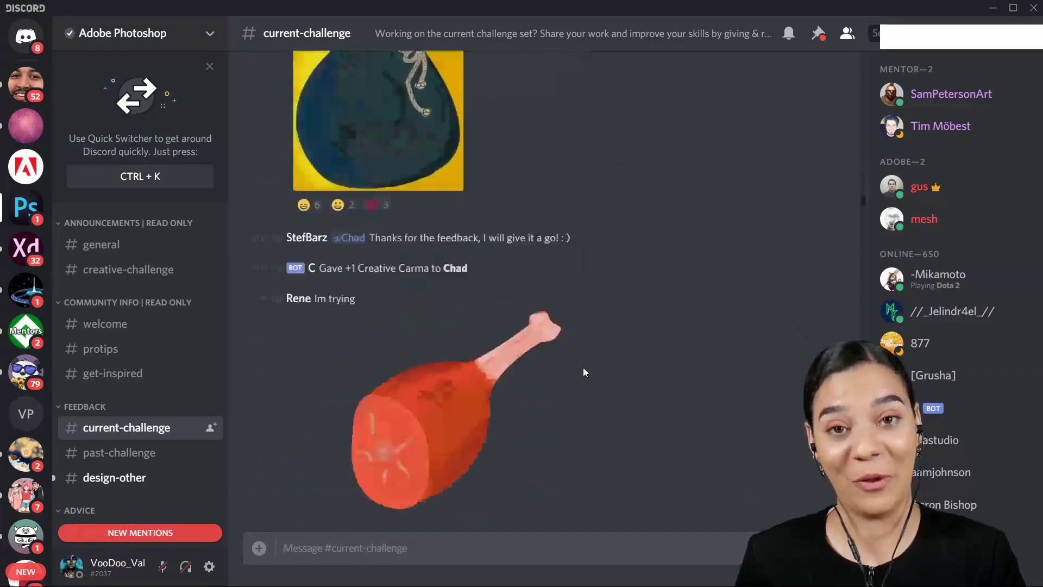
scroll(584, 373, down, 8)
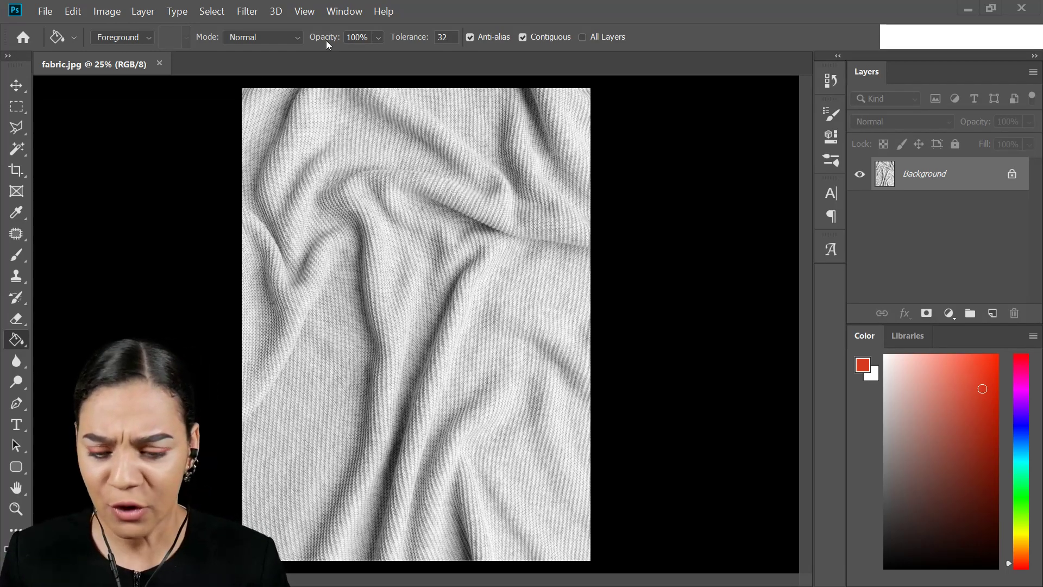
Create a new 3000 x 3000 px document at 300 ppi with a white background and unlock its Background layer.
click(46, 11)
click(96, 27)
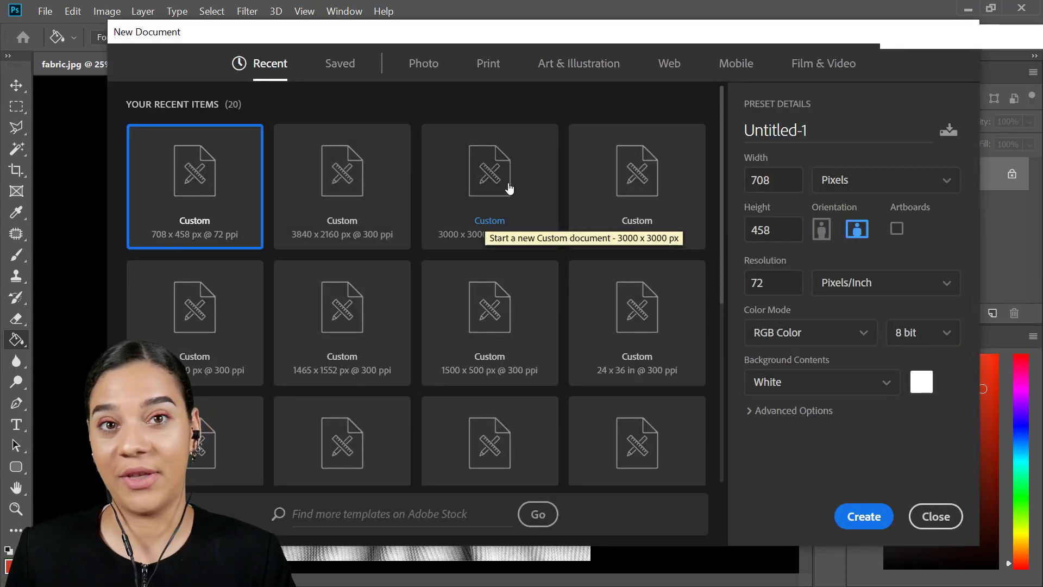
click(509, 188)
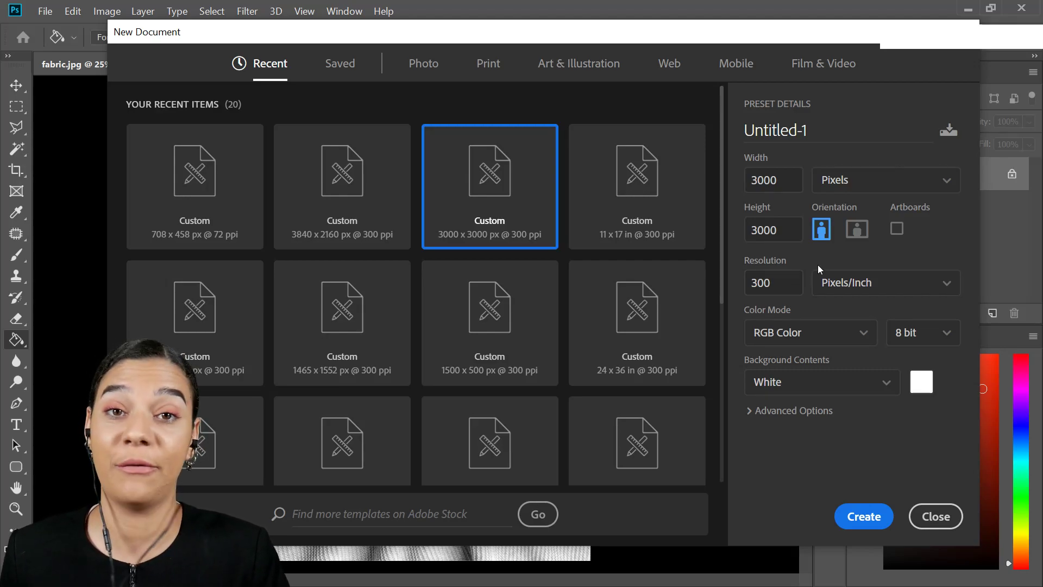
click(864, 517)
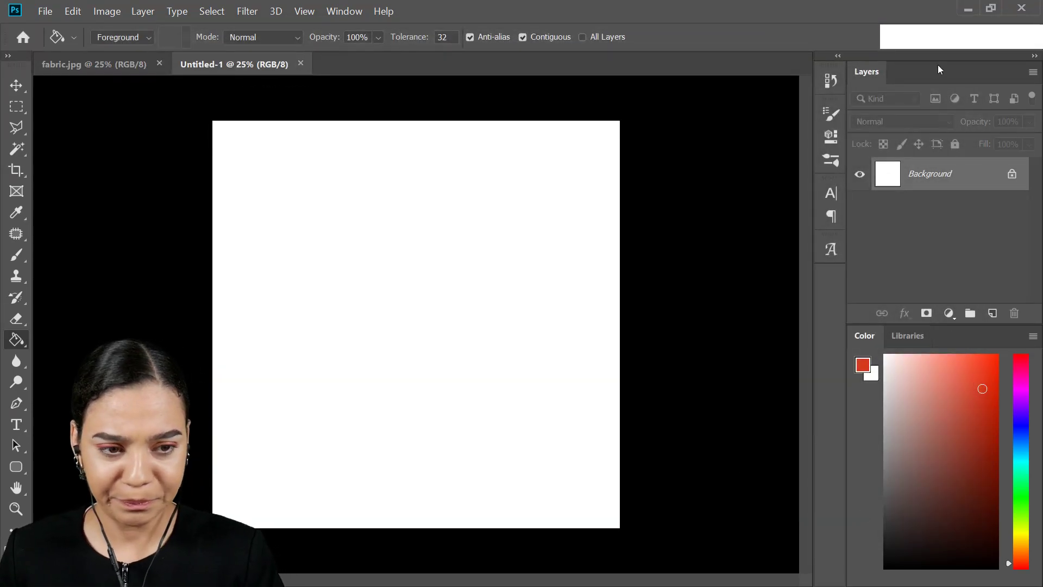
click(1014, 180)
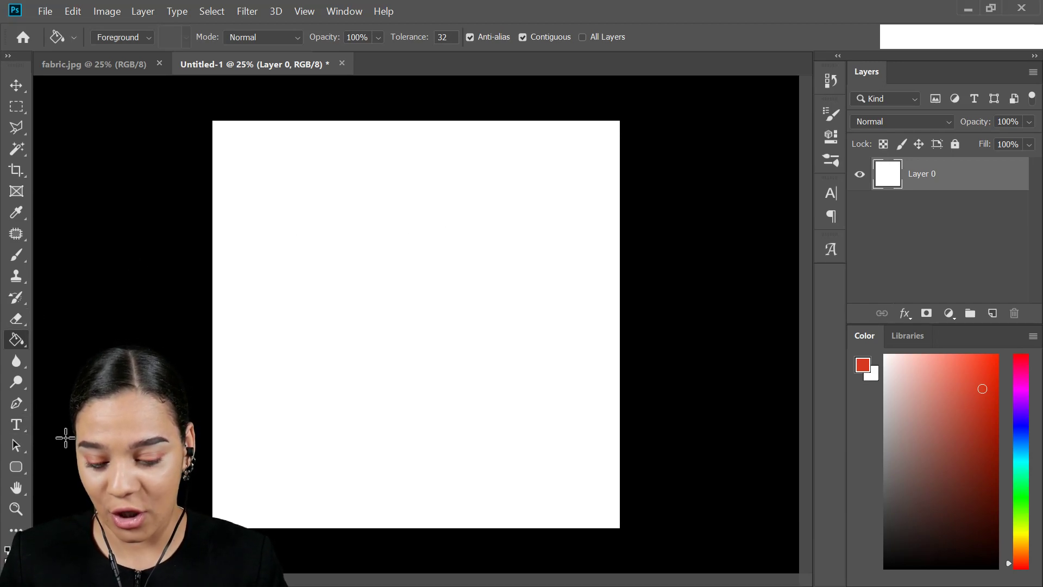
Set the Pen tool to Shape mode with a golden-orange fill colour.
click(19, 406)
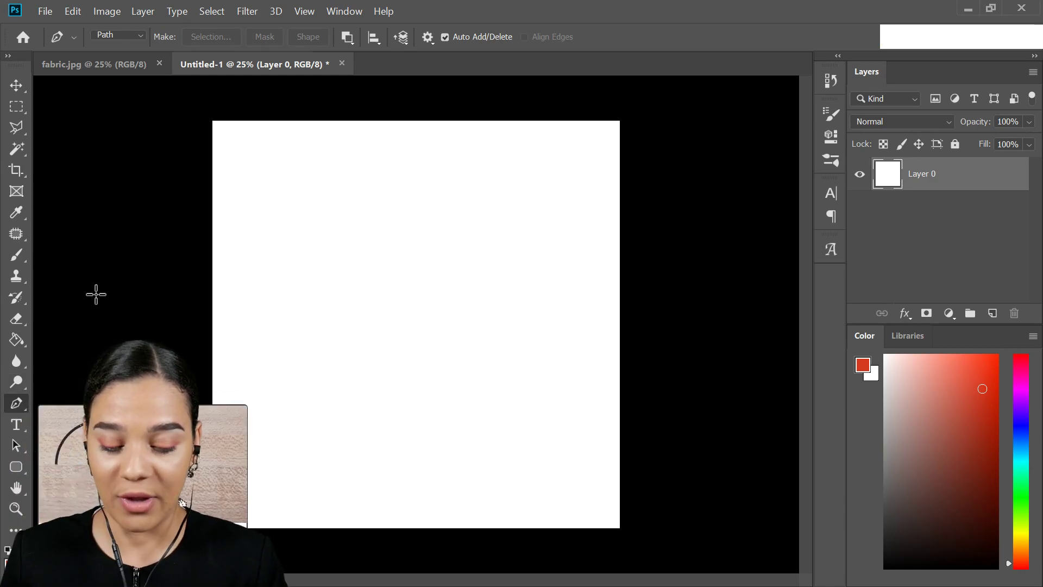
click(142, 36)
click(142, 35)
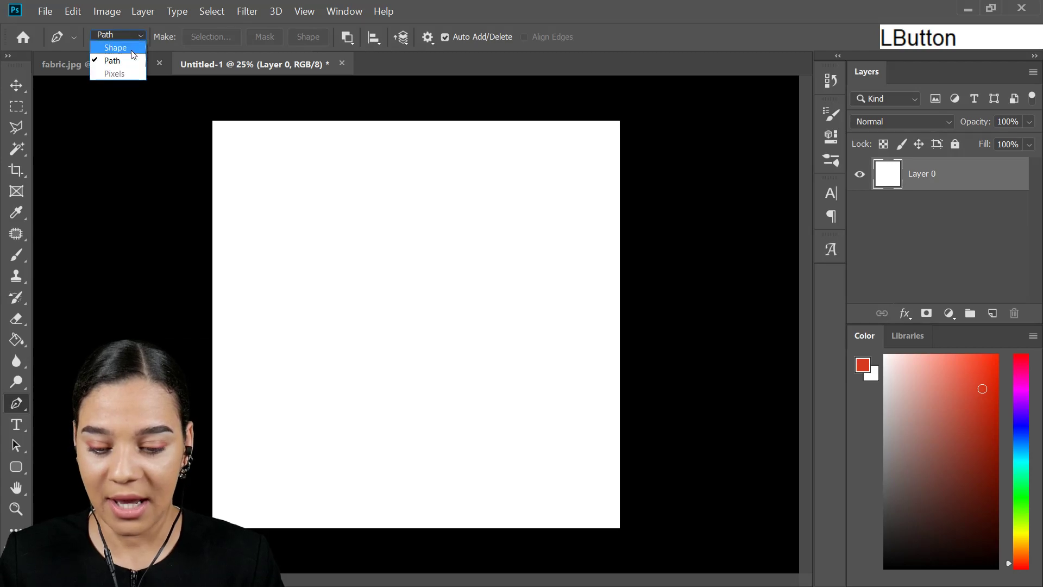
click(129, 47)
click(182, 37)
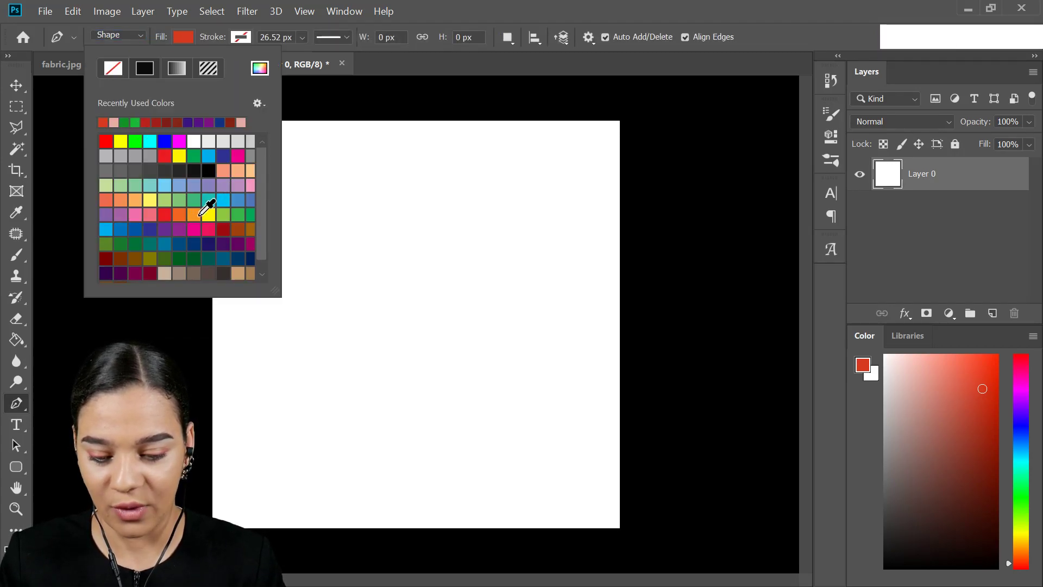
click(258, 70)
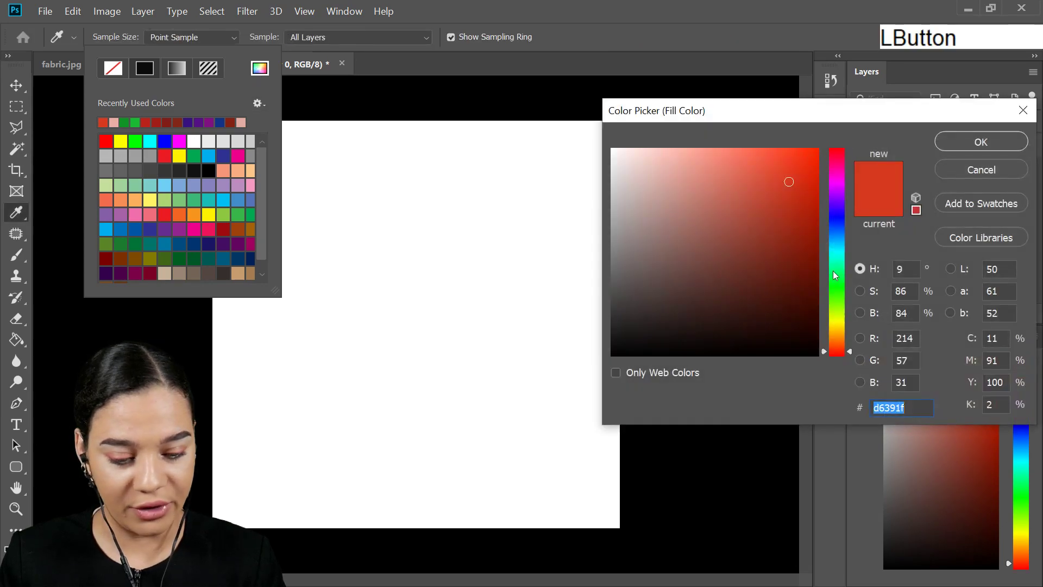
click(836, 333)
click(972, 143)
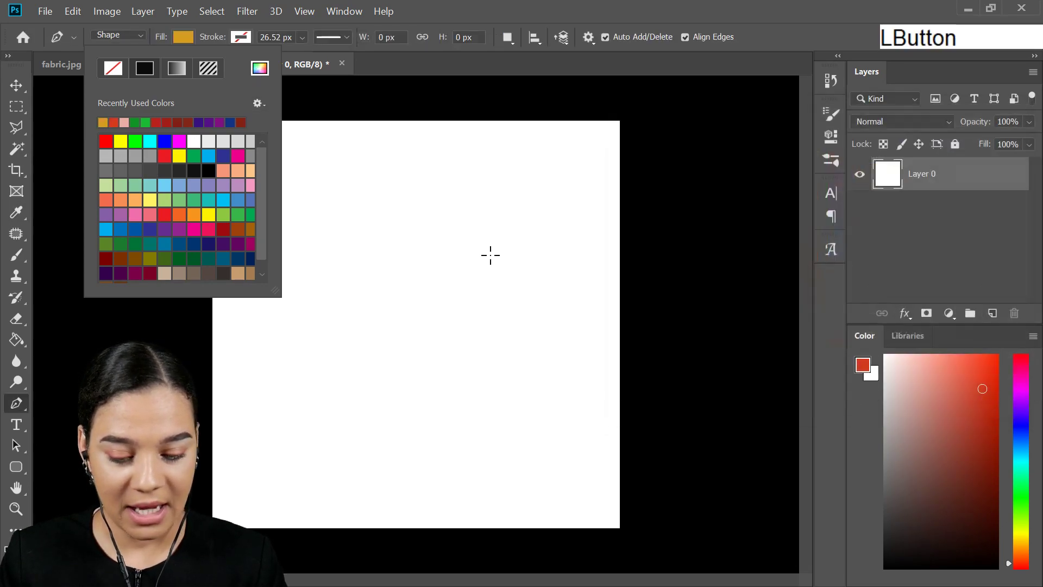
click(441, 246)
drag(422, 215, 422, 241)
key(ctrl+z)
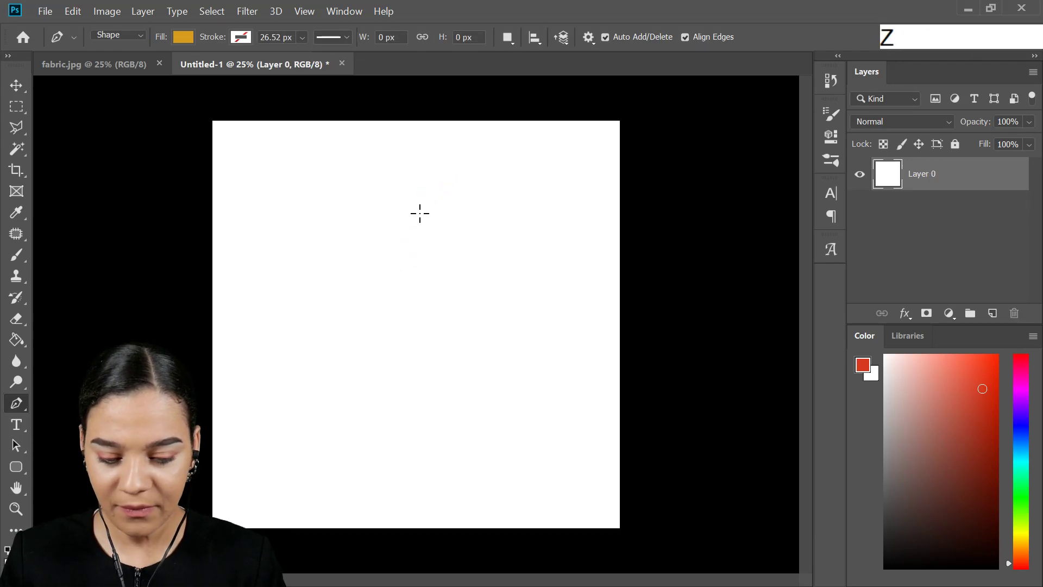
click(419, 212)
key(ctrl+z)
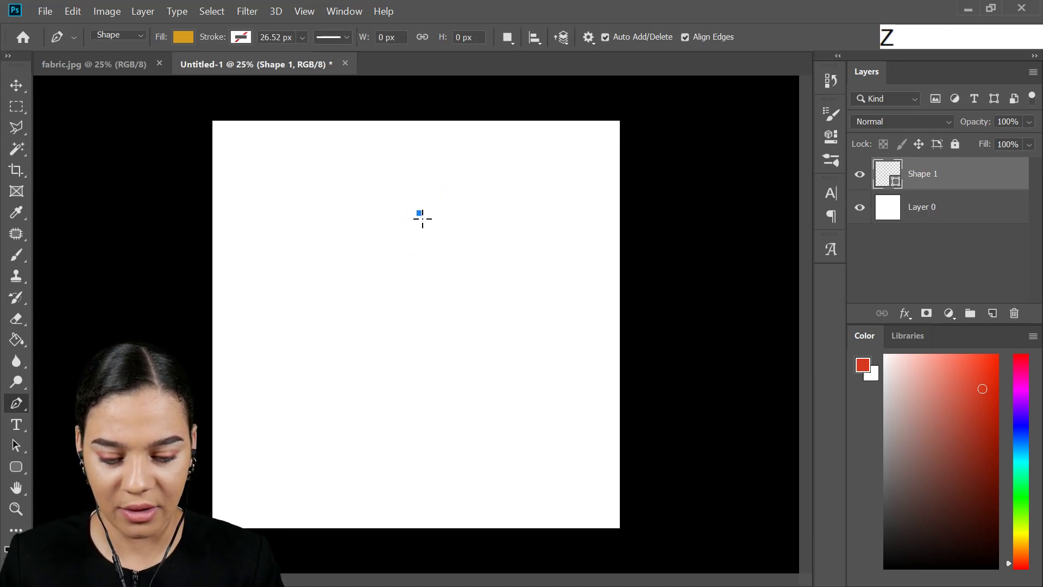
key(ctrl+z)
Draw the left half of a shield with the Pen tool, with a concave top edge and a curved outer side, about 829 px wide and 1612 px high.
click(420, 212)
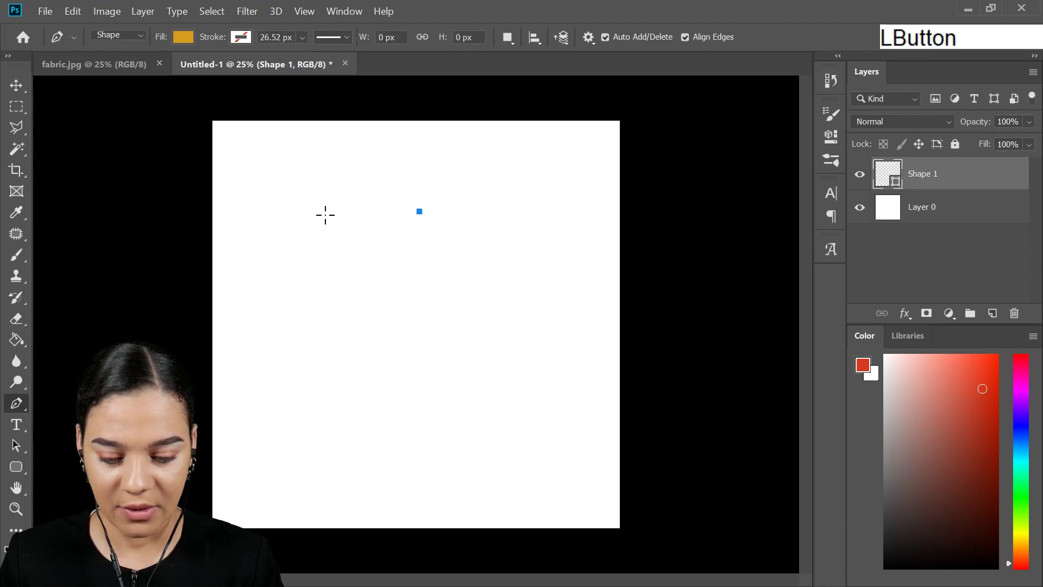
drag(307, 236, 252, 207)
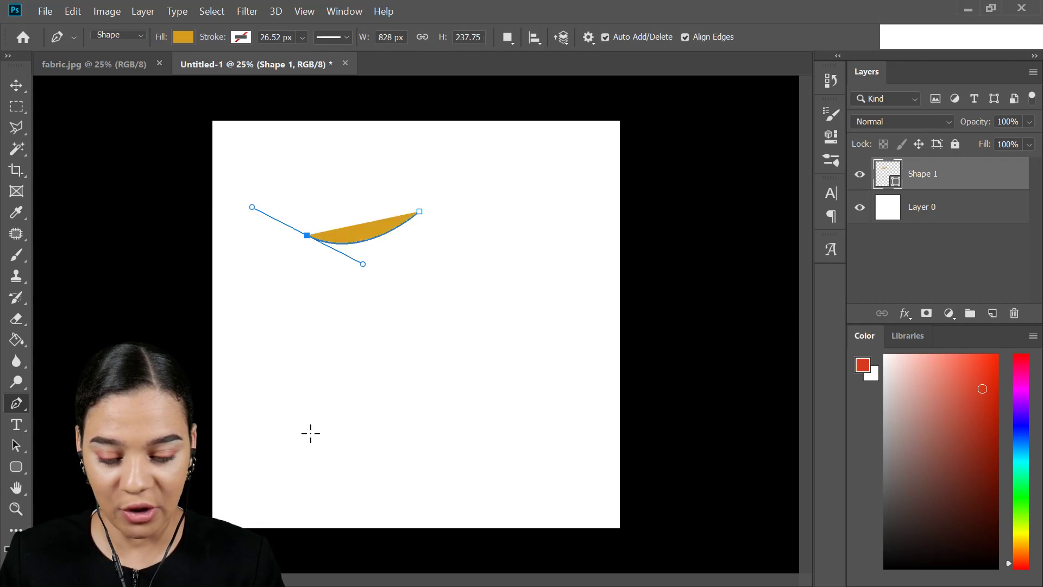
click(400, 424)
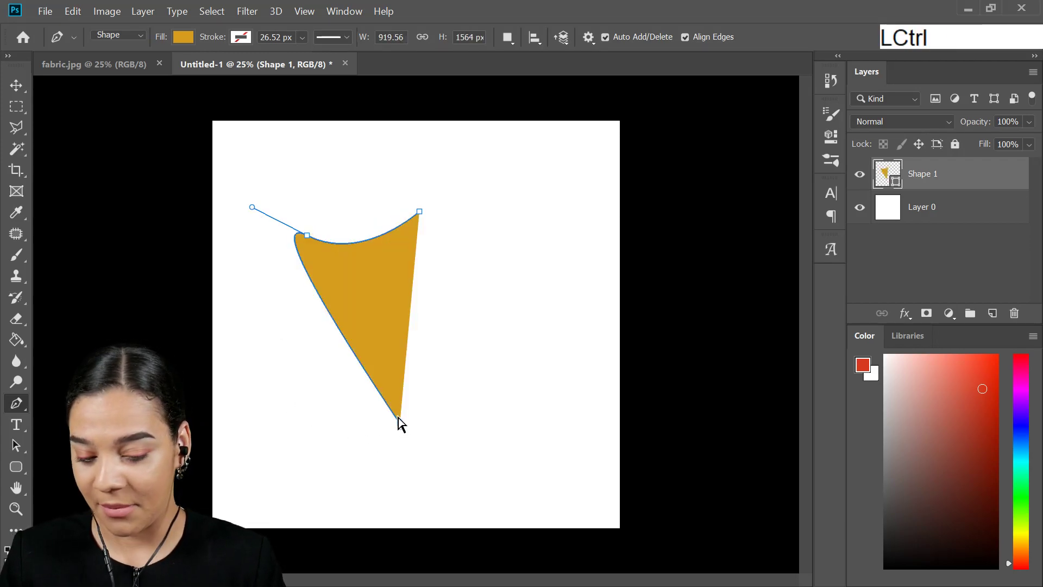
key(ctrl+z)
drag(252, 207, 307, 309)
drag(401, 415, 490, 436)
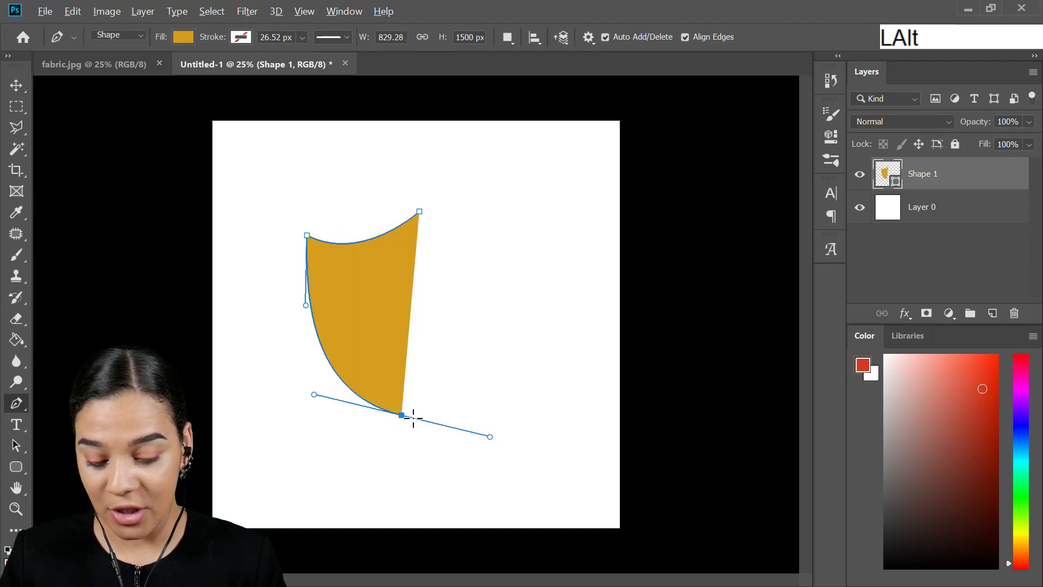
drag(402, 416, 416, 430)
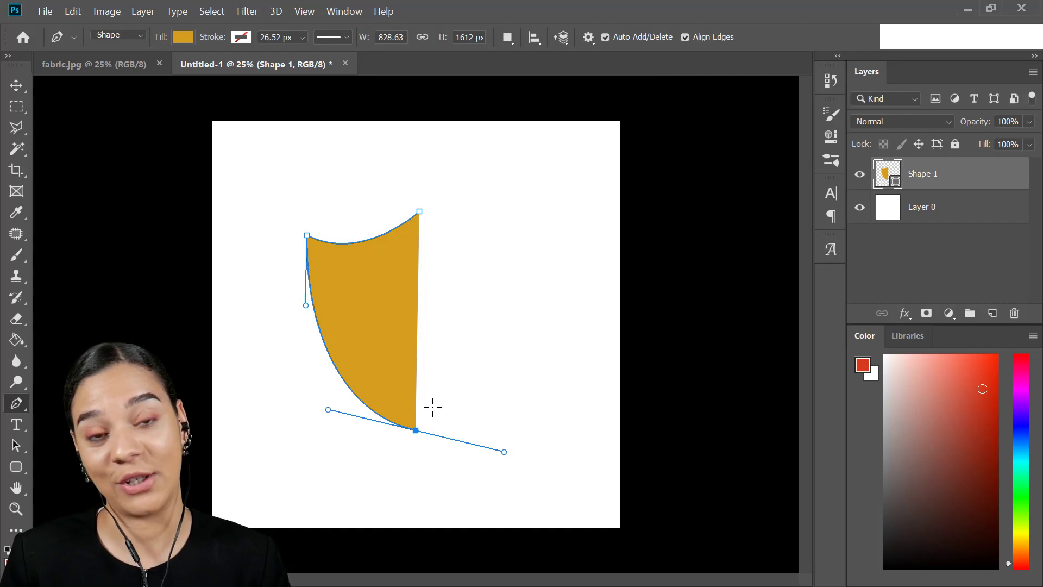
Close the half-shield path at its upper centre point and straighten the inner edge by adjusting the lower anchor's direction handle.
click(420, 212)
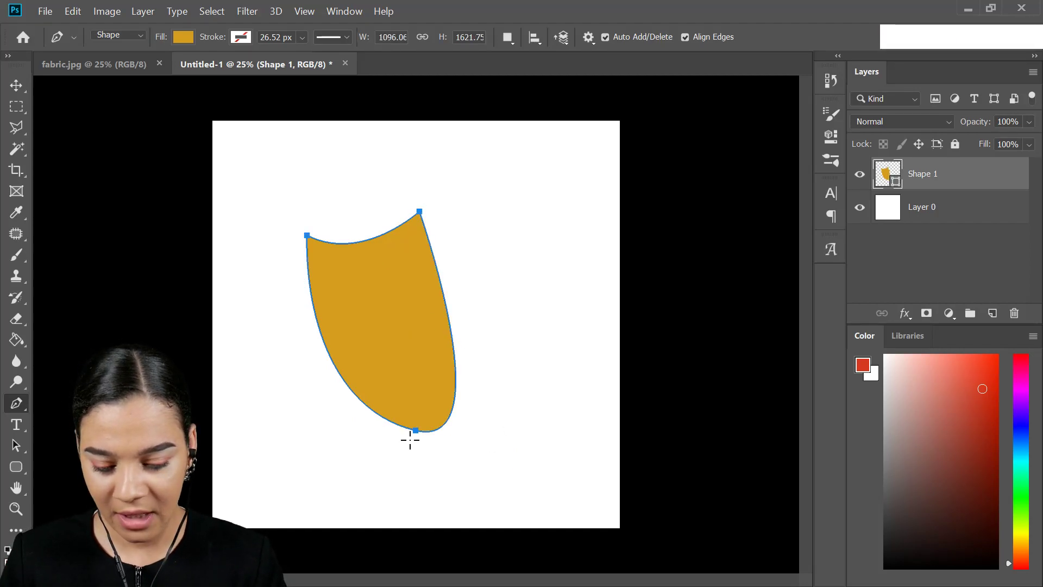
ctrl+click(416, 431)
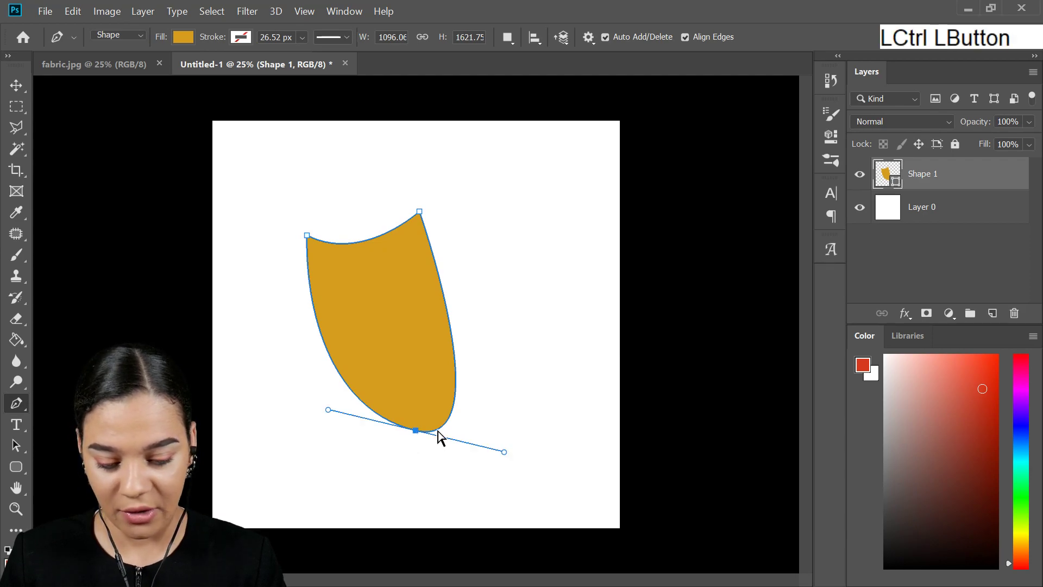
drag(504, 452, 418, 363)
click(419, 363)
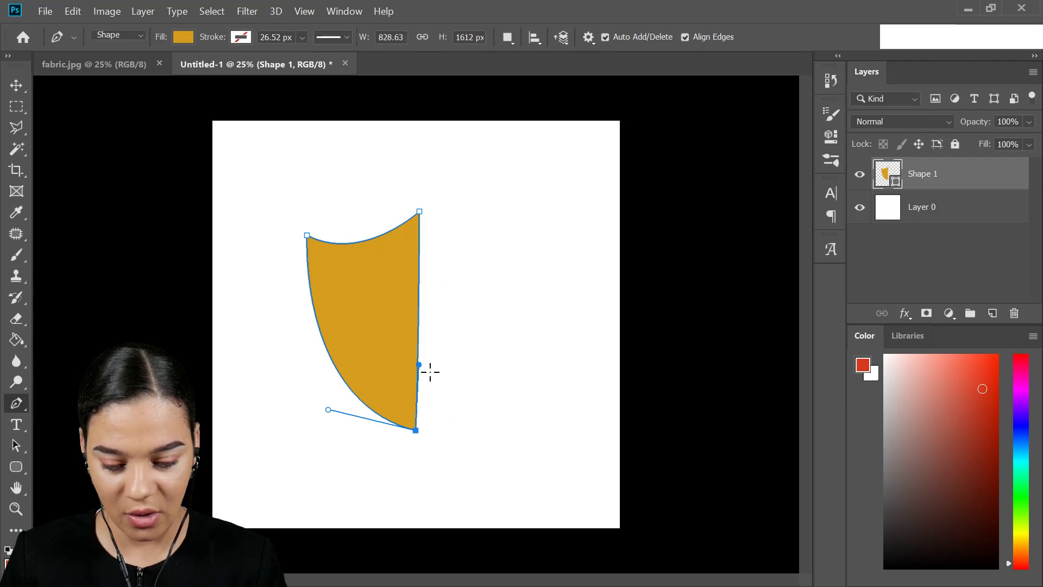
key(Return)
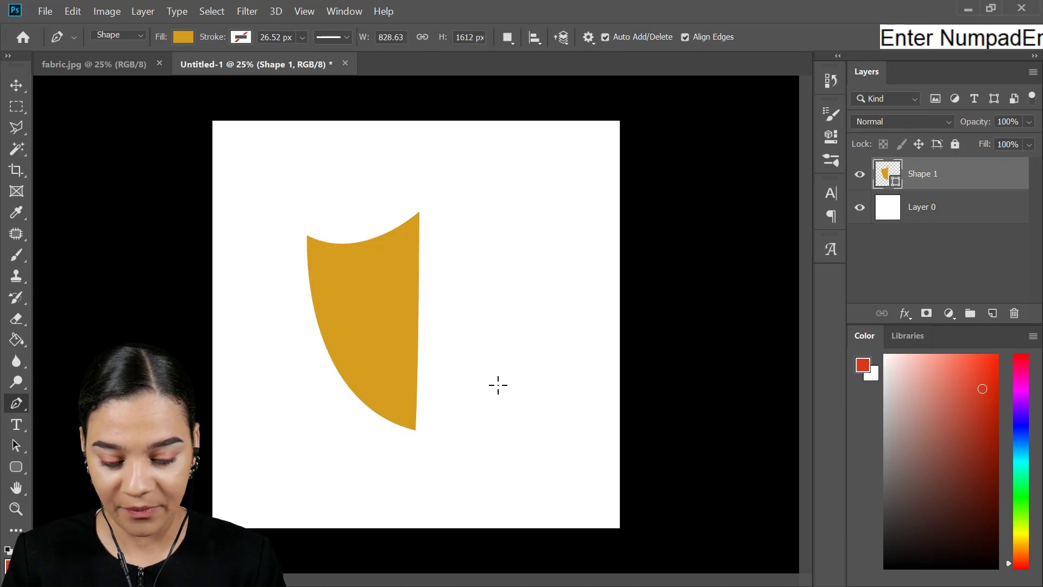
Rasterize the Shape 1 layer and cut away a narrow rectangular strip along its inner edge so the edge is perfectly vertical.
right_click(925, 175)
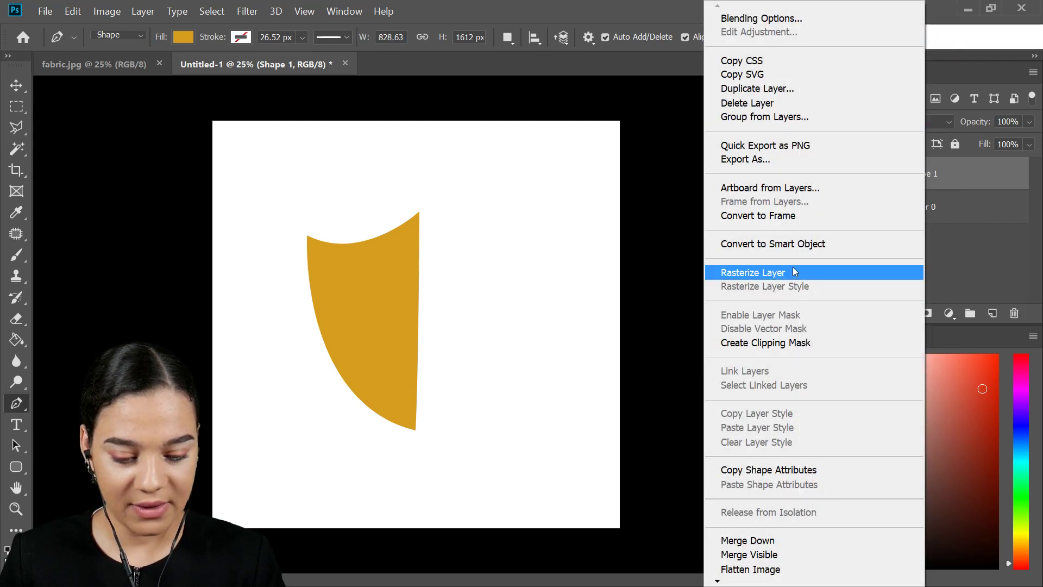
click(790, 272)
click(17, 105)
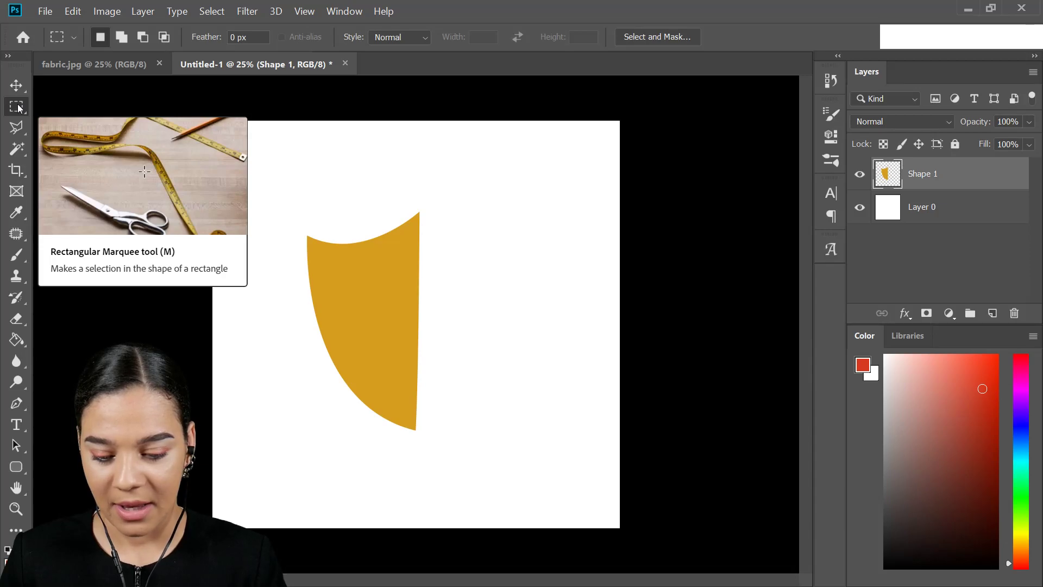
drag(491, 178, 414, 534)
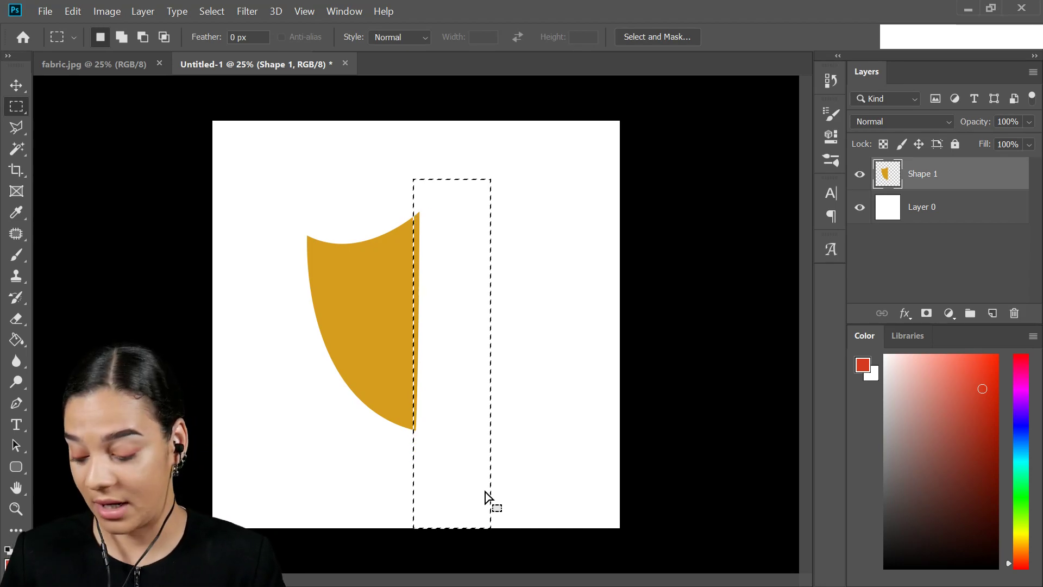
key(ctrl)
key(ctrl+x)
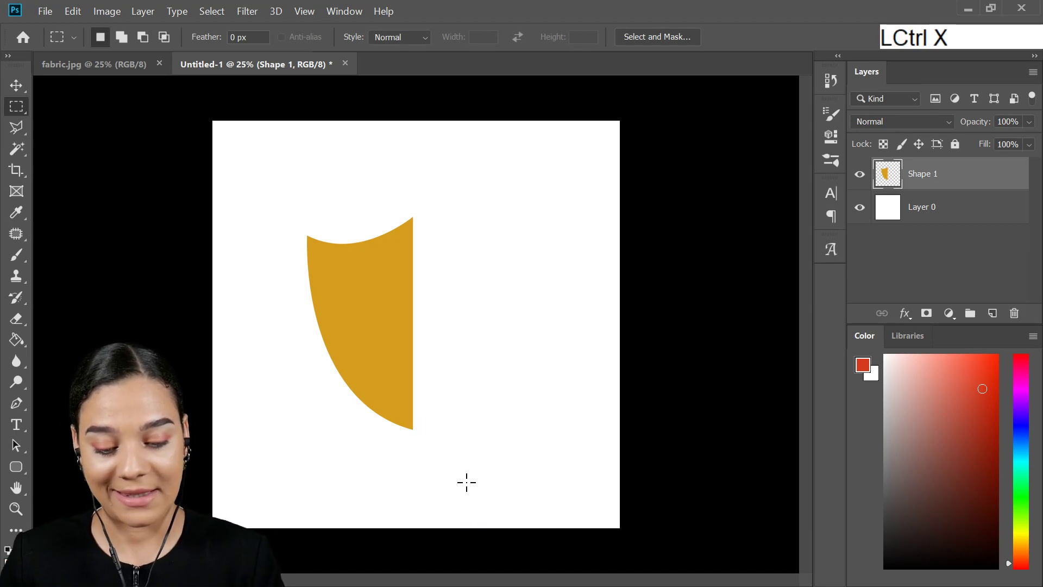
Duplicate the half shield, flip the copy horizontally and align it against the straight inner edge to complete the shield.
key(ctrl)
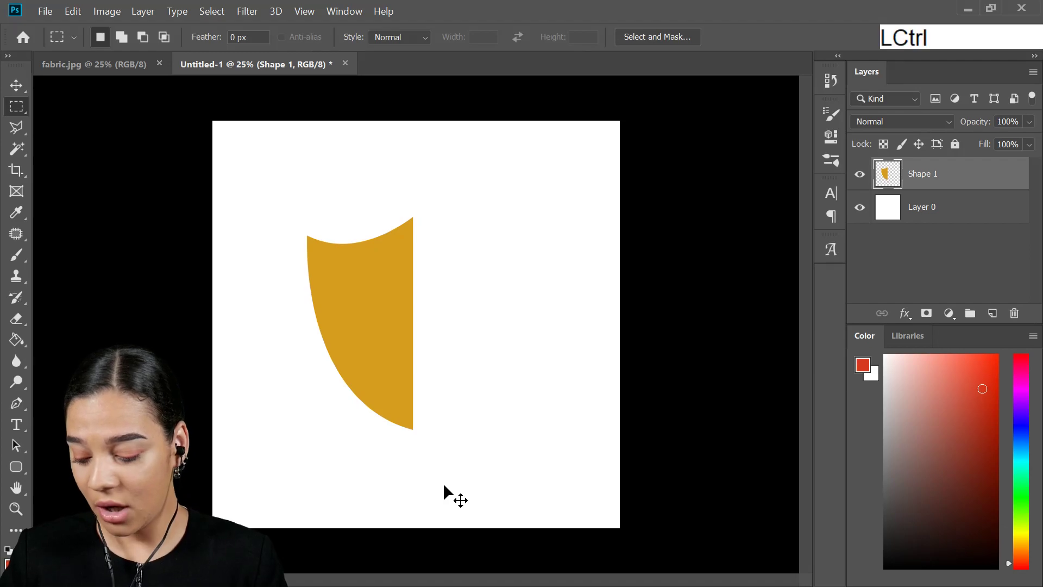
key(ctrl+j)
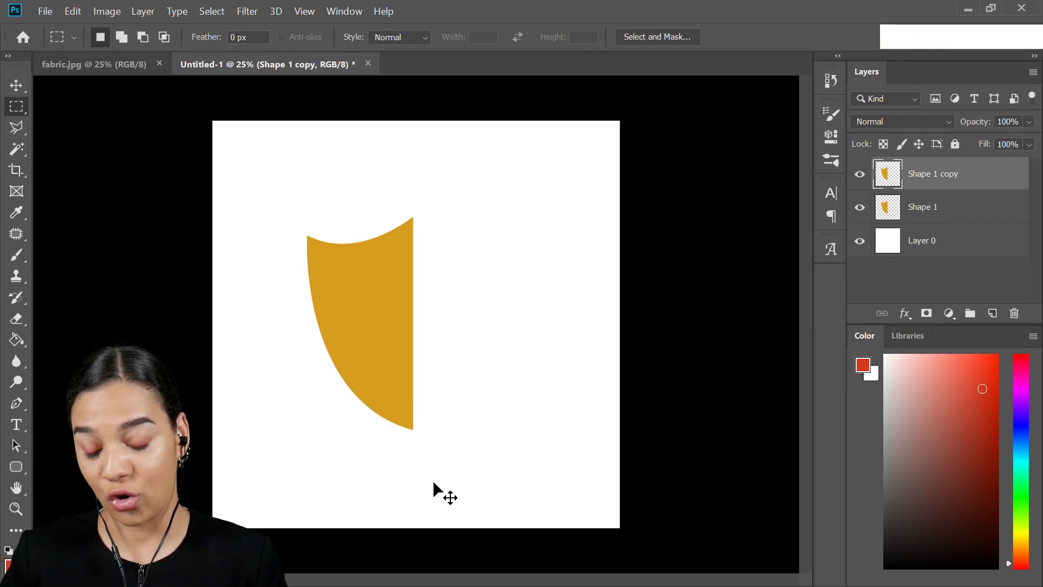
key(ctrl+t)
right_click(364, 318)
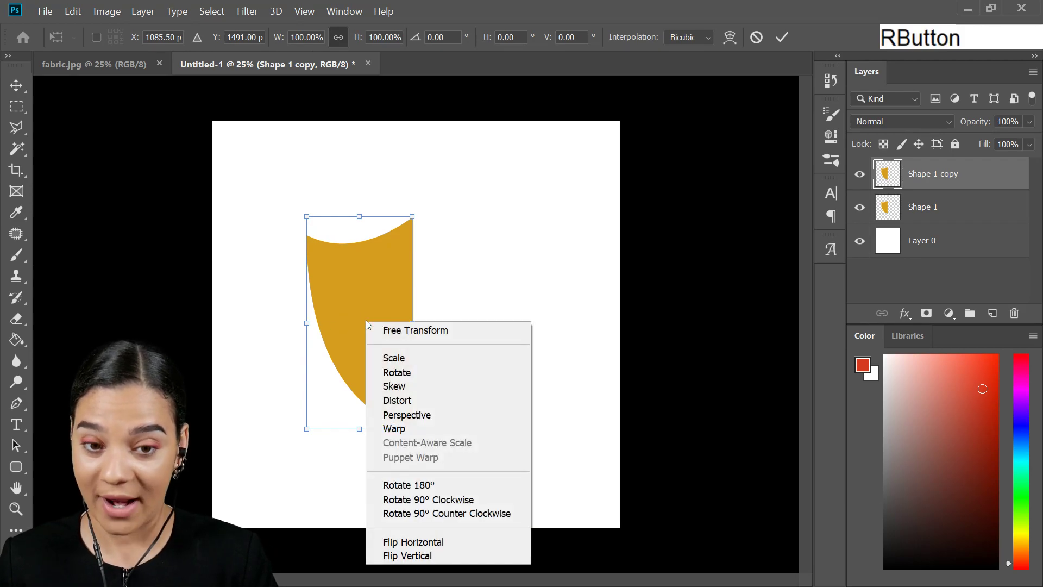
click(413, 542)
drag(370, 340, 475, 359)
key(Left)
key(KP_Enter)
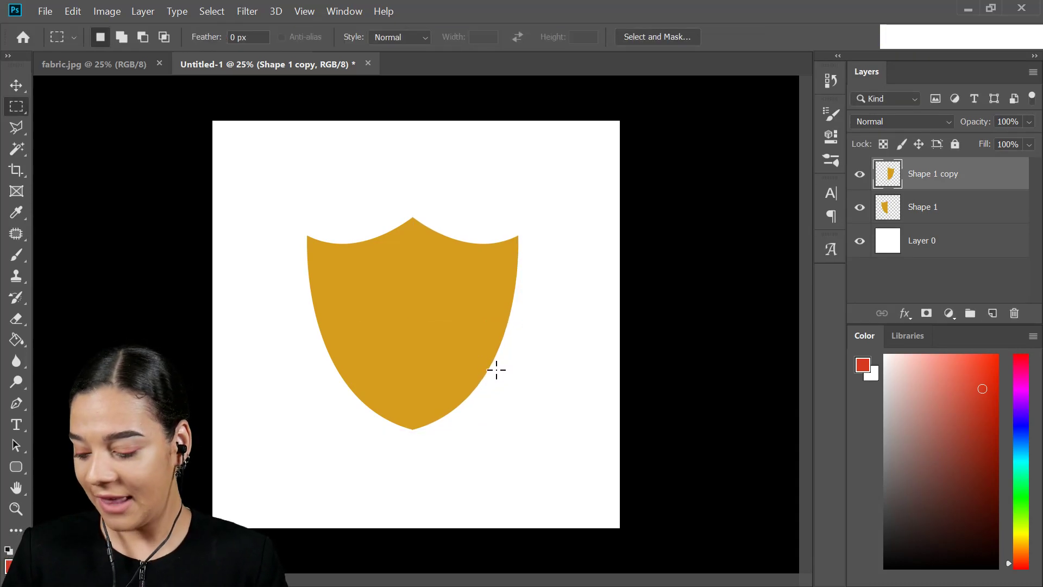
Merge the two shield halves into one layer and rename it CREST.
key(ctrl+e)
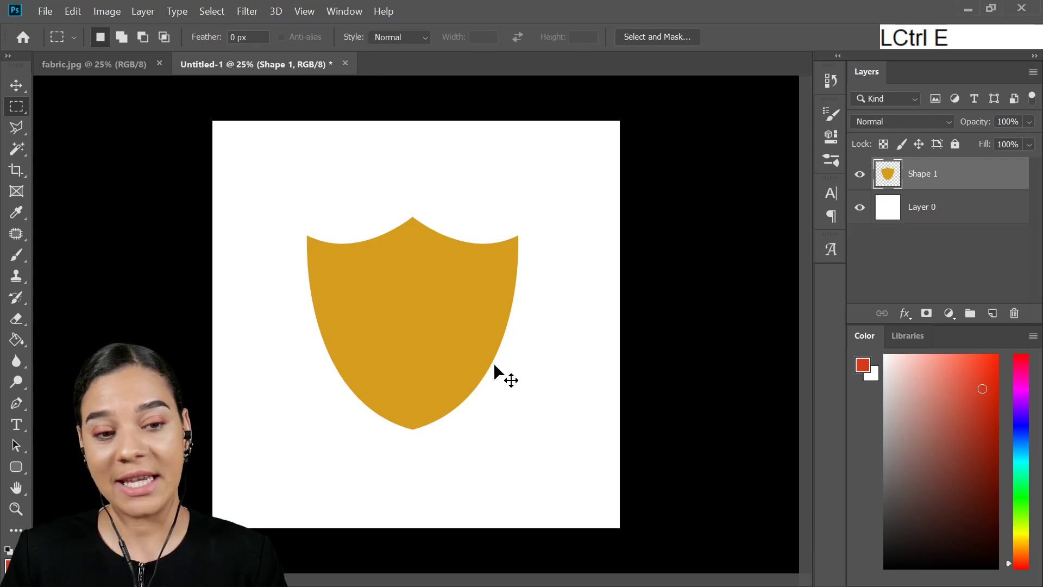
double_click(926, 174)
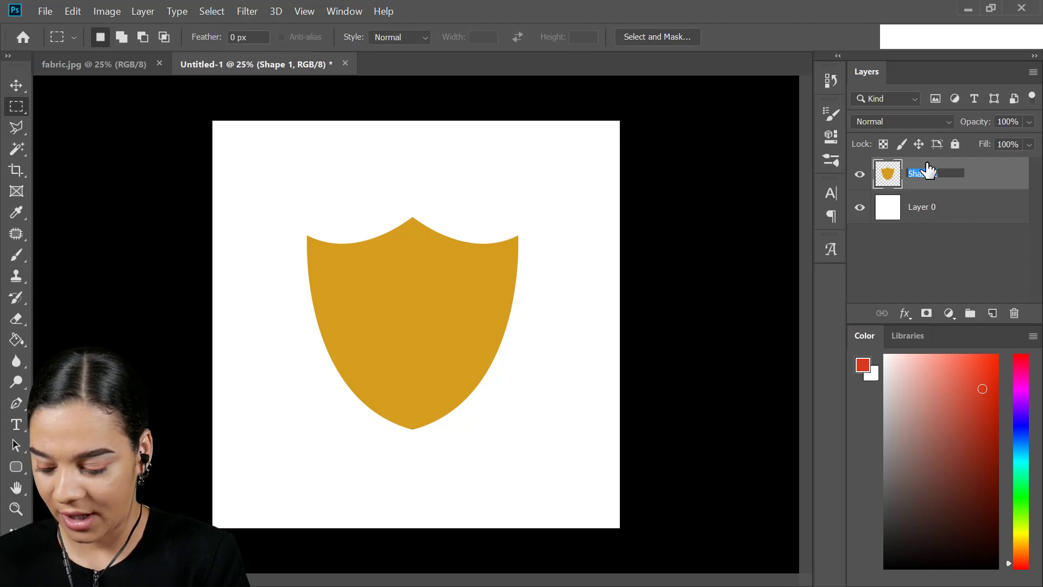
text(CREST)
key(Return)
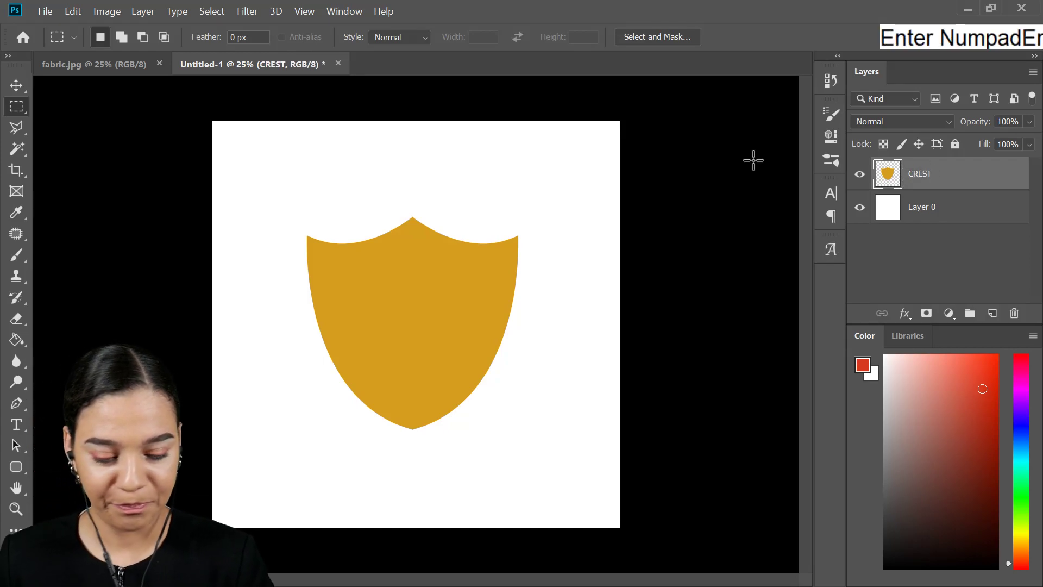
Move the CREST shield to the centre of the canvas, at X 1500 px and Y 1500 px.
click(980, 182)
key(ctrl+t)
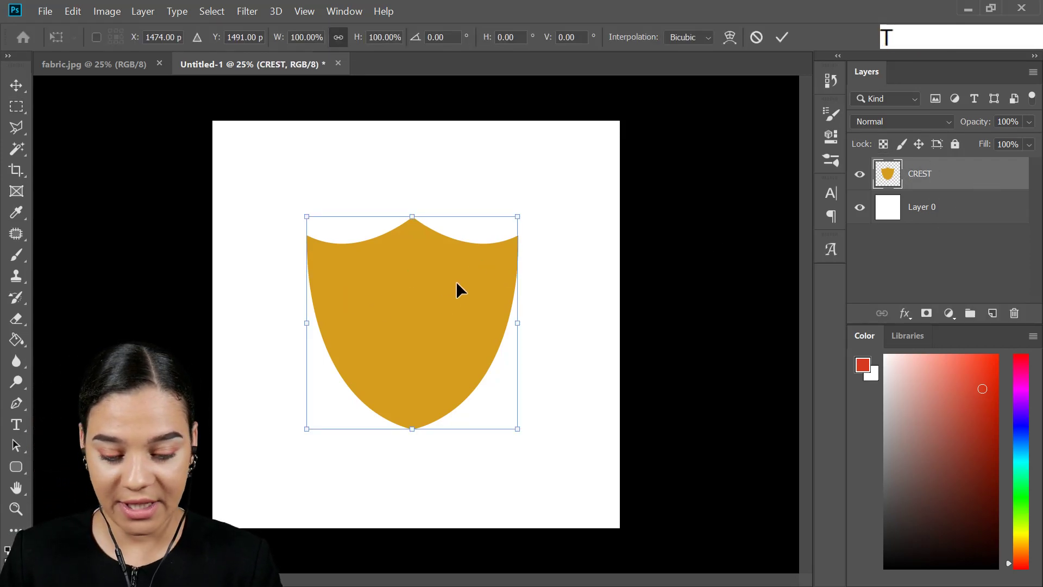
click(451, 300)
drag(451, 300, 455, 302)
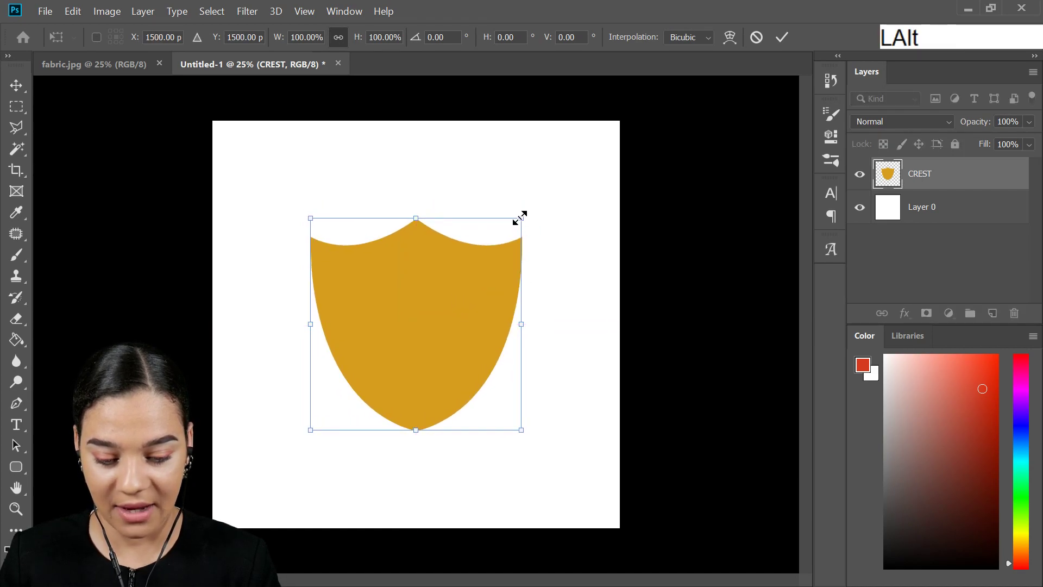
key(Return)
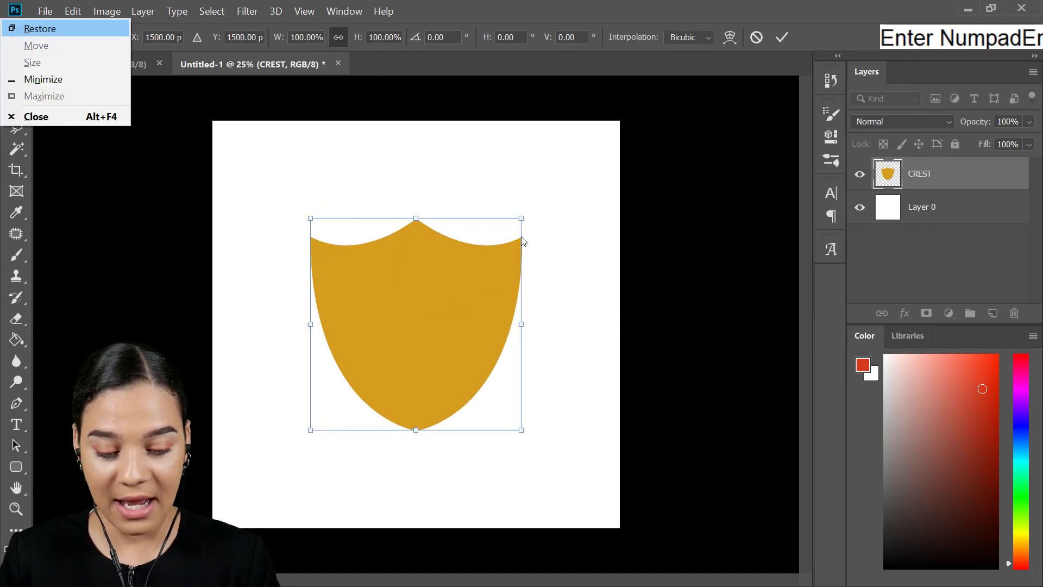
click(567, 300)
key(Return)
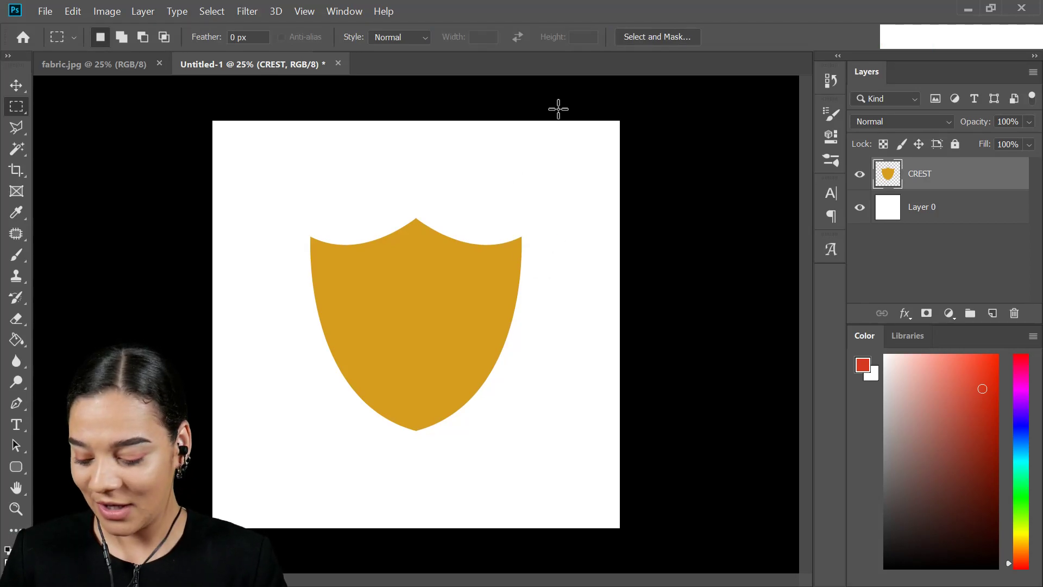
Turn on vertical paint symmetry for the Brush tool, with the axis running through the centre of the shield.
key(b)
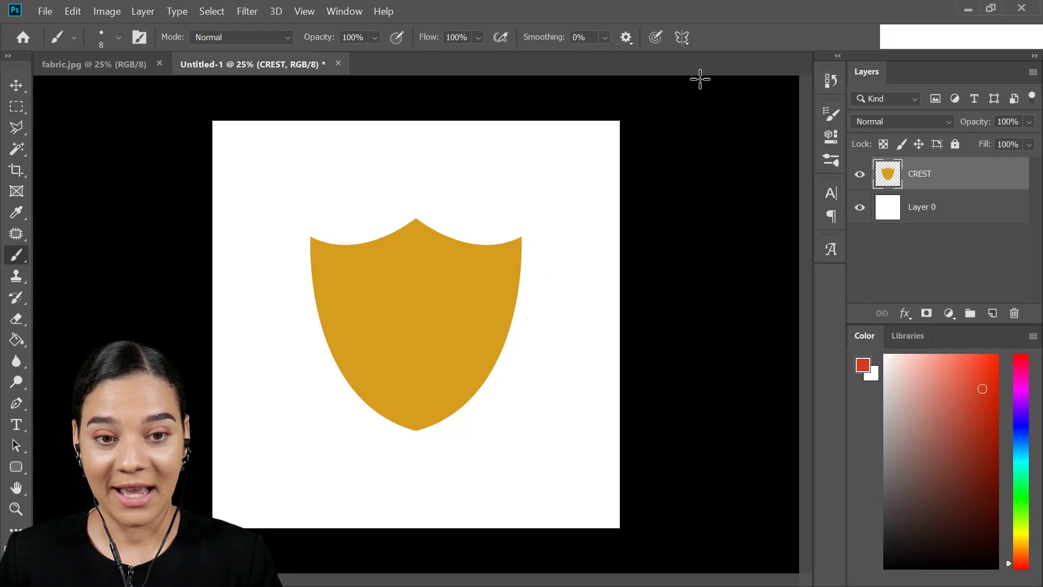
click(678, 38)
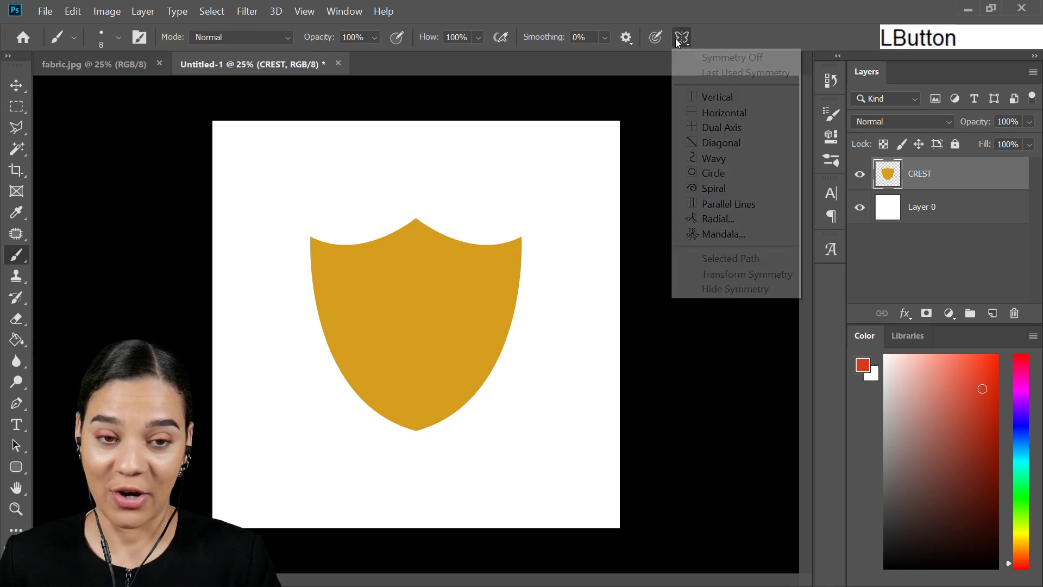
click(719, 97)
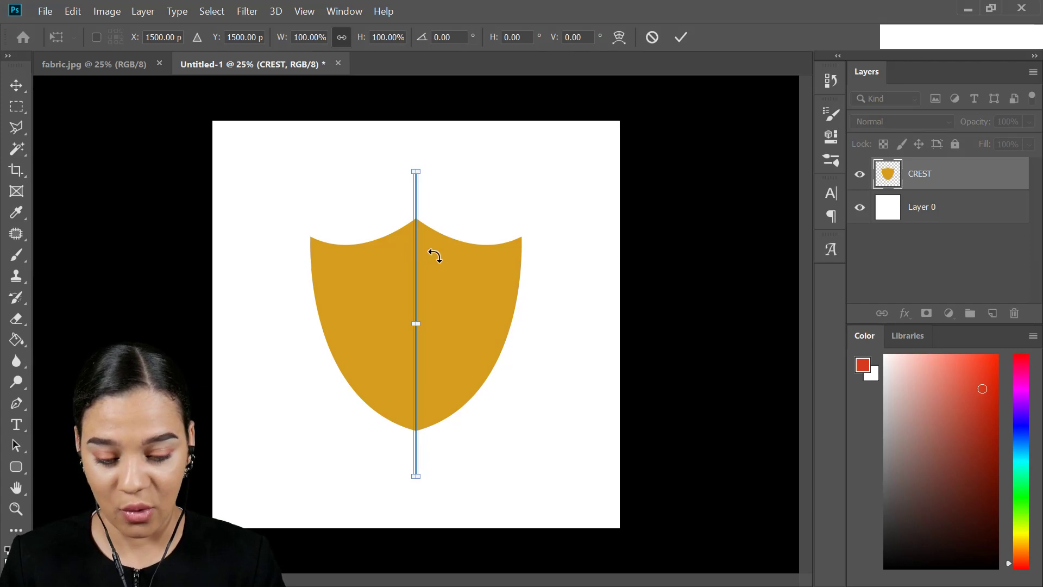
key(Return)
click(682, 37)
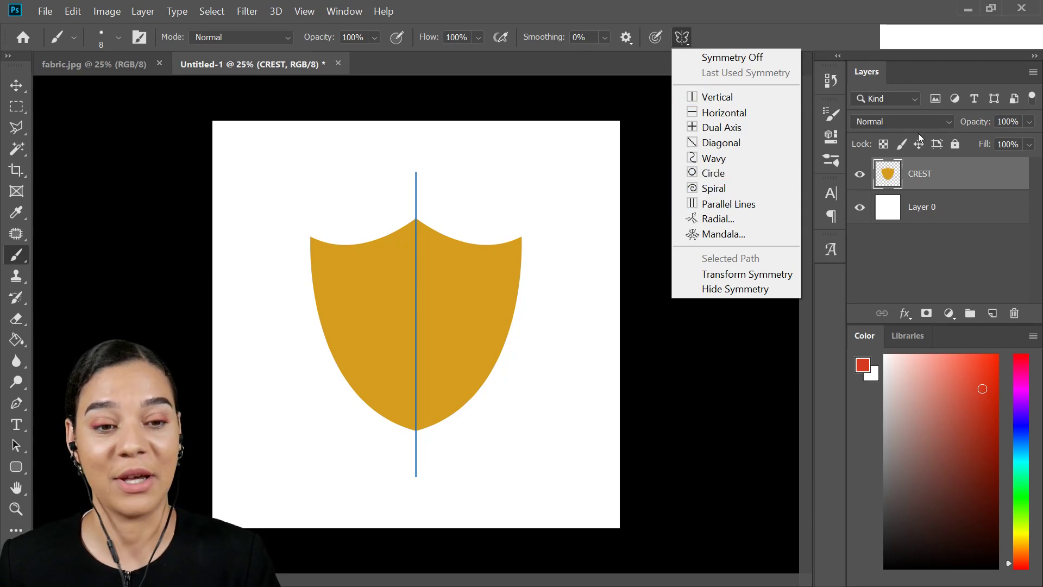
click(994, 180)
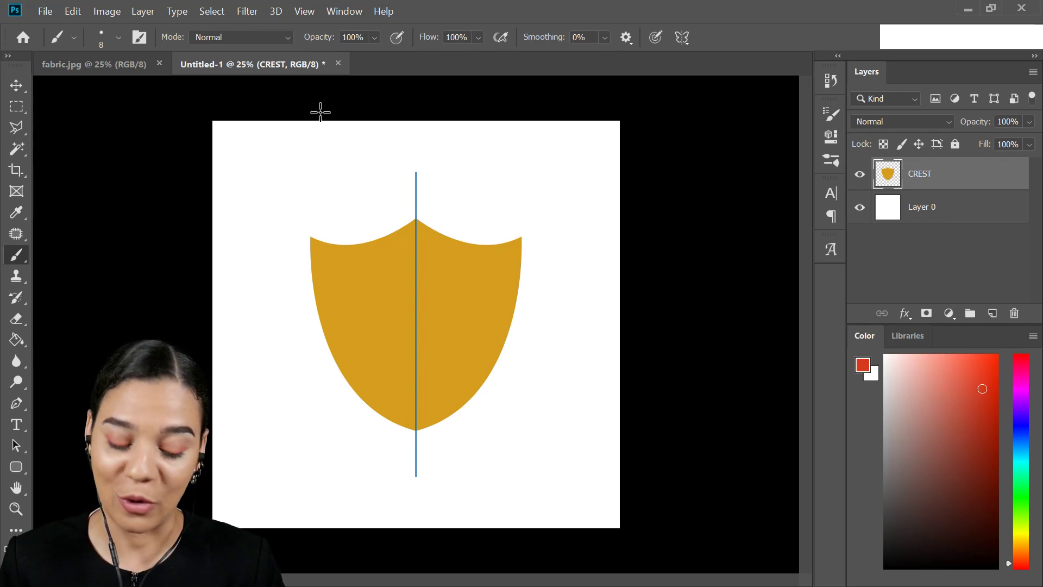
Set the brush smoothing to 32% and test it with a looping mirrored stroke across the shield, undoing the stroke.
click(604, 38)
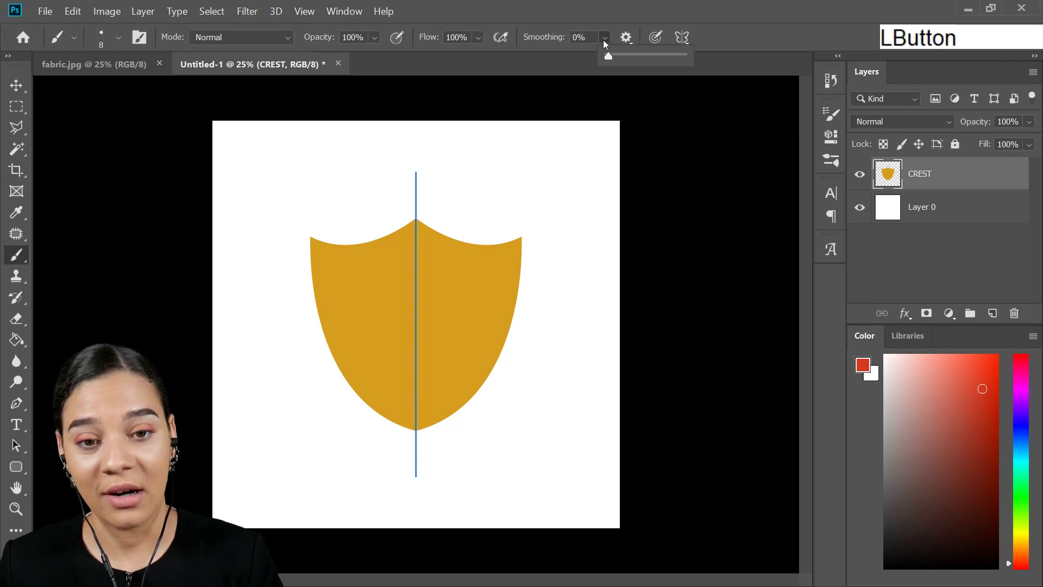
drag(644, 53, 633, 55)
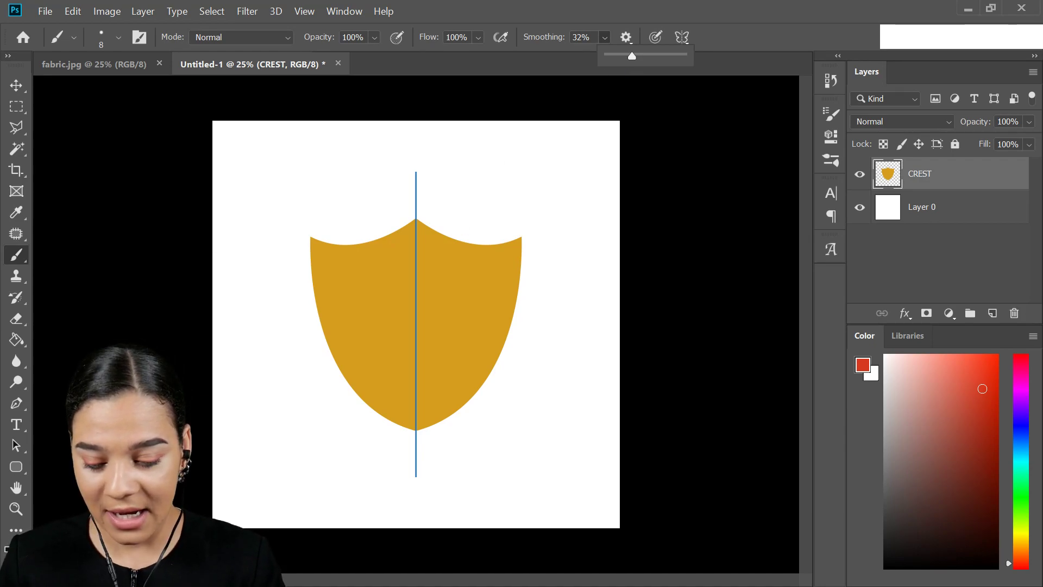
mouse_move(456, 212)
mouse_down()
mouse_move(561, 272)
mouse_move(569, 452)
mouse_move(501, 366)
mouse_move(450, 331)
mouse_move(569, 294)
mouse_up()
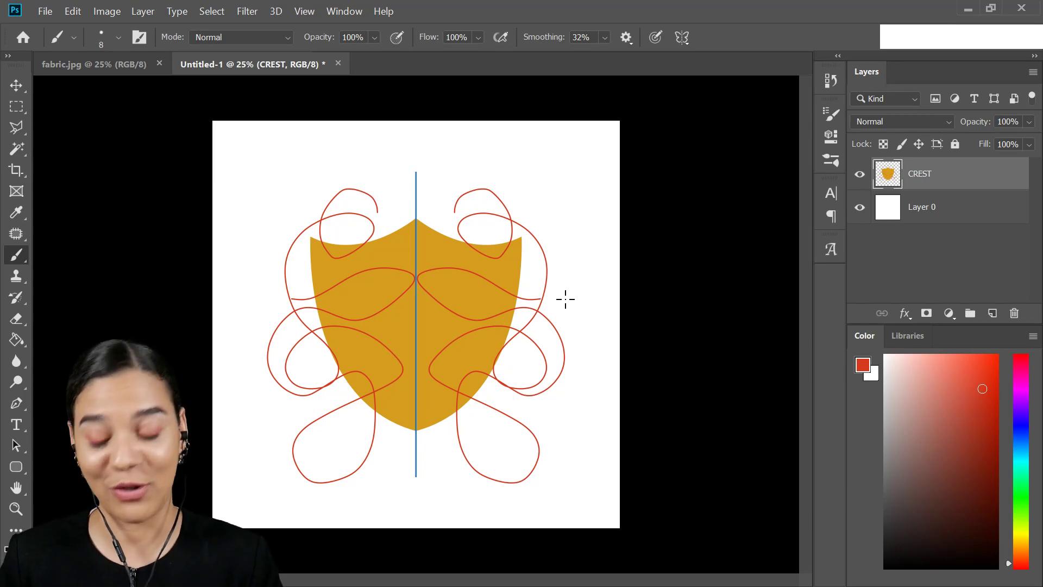
key(ctrl+z)
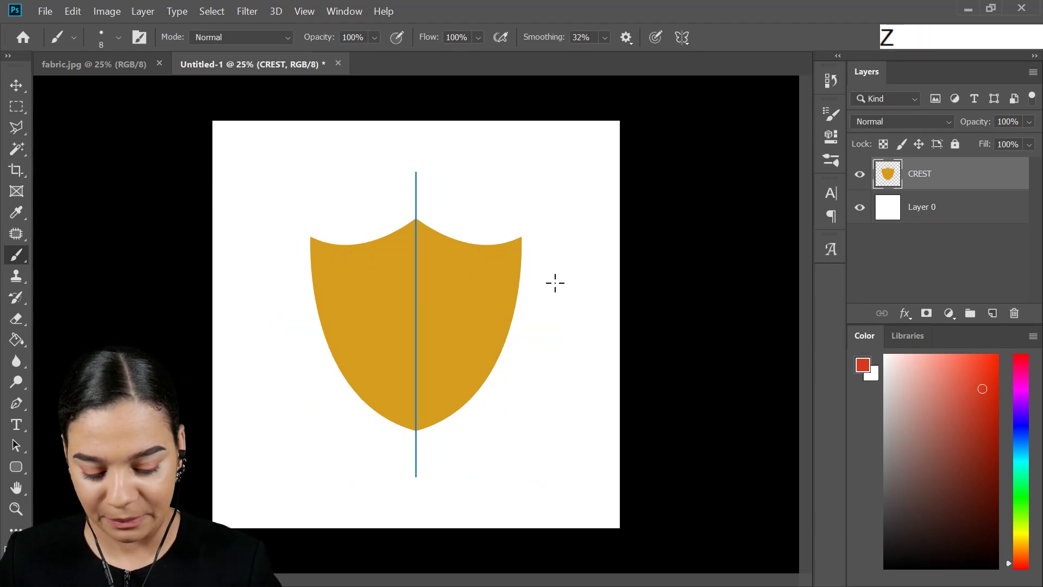
Sample the shield's golden-orange as the brush colour and enlarge the brush to 1400 px.
alt+click(471, 282)
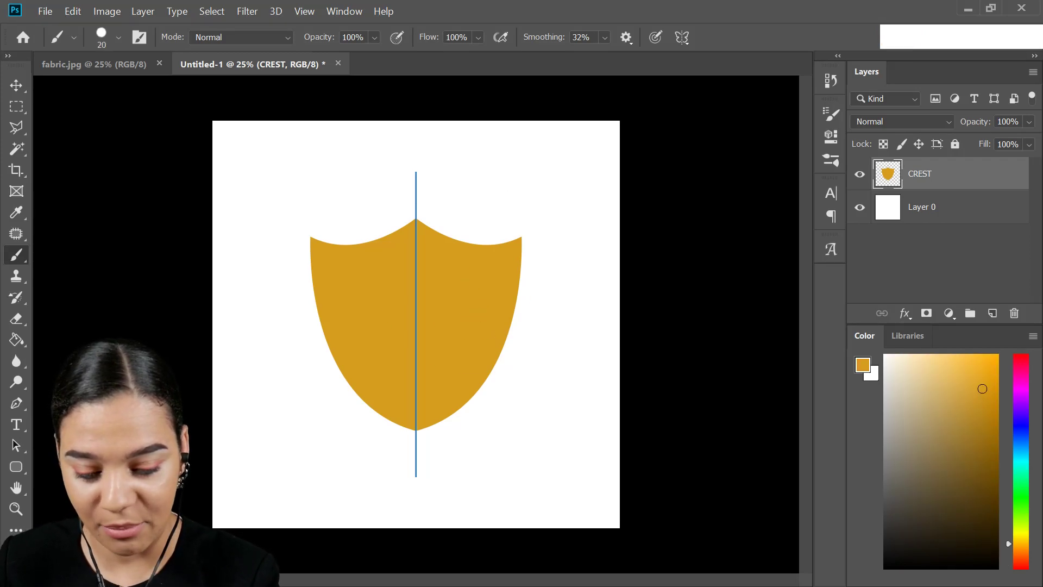
key(bracketright)
key(bracketright)
key(bracketright)
key(bracketright)
key(bracketright)
key(bracketright)
key(bracketright)
key(bracketright)
key(bracketright)
key(bracketright)
key(bracketright)
key(bracketright)
key(bracketright)
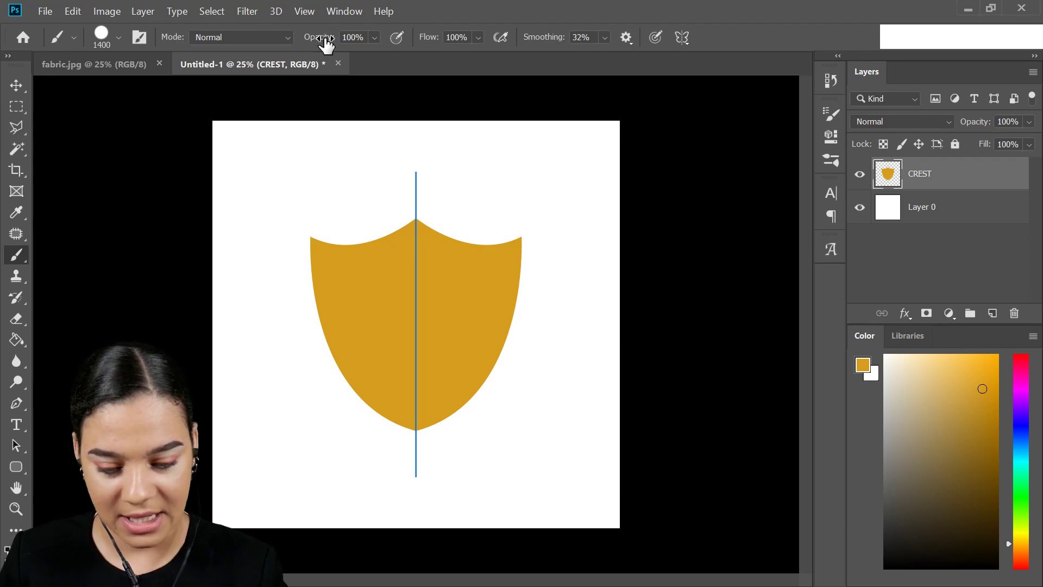
Enlarge the brush to 2600 px and try a dab above the shield, undoing the mark.
click(16, 255)
key(bracketright)
key(bracketright)
key(bracketright)
key(bracketright)
key(bracketright)
key(bracketright)
key(bracketright)
key(bracketright)
key(bracketright)
key(bracketright)
key(bracketright)
right_click(464, 217)
click(470, 296)
click(476, 202)
key(ctrl+z)
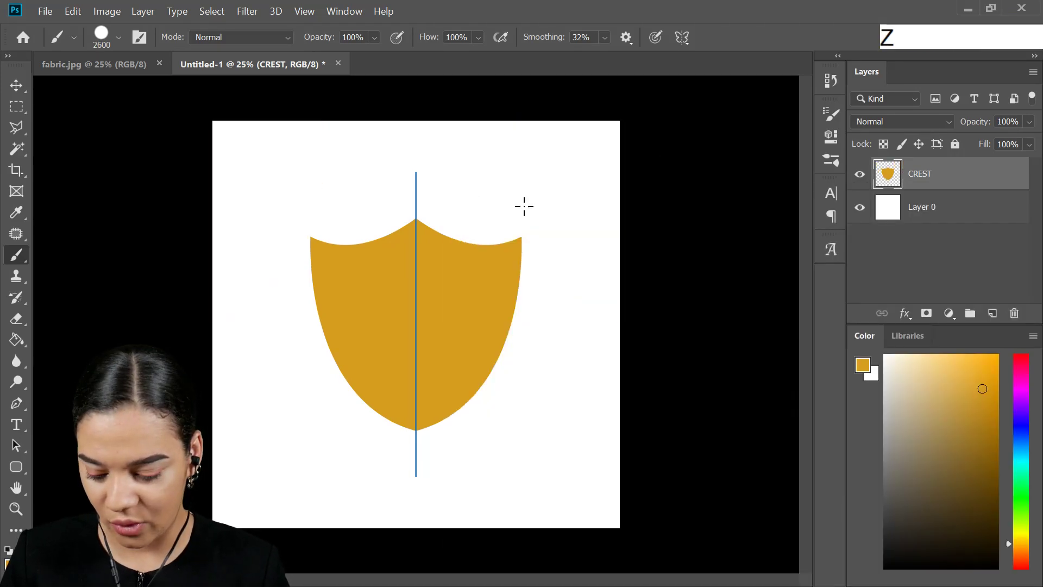
Reduce the brush size to 80 px while previewing its full-size outline, ending with the precise crosshair cursor.
key(bracketleft)
key(Caps_Lock)
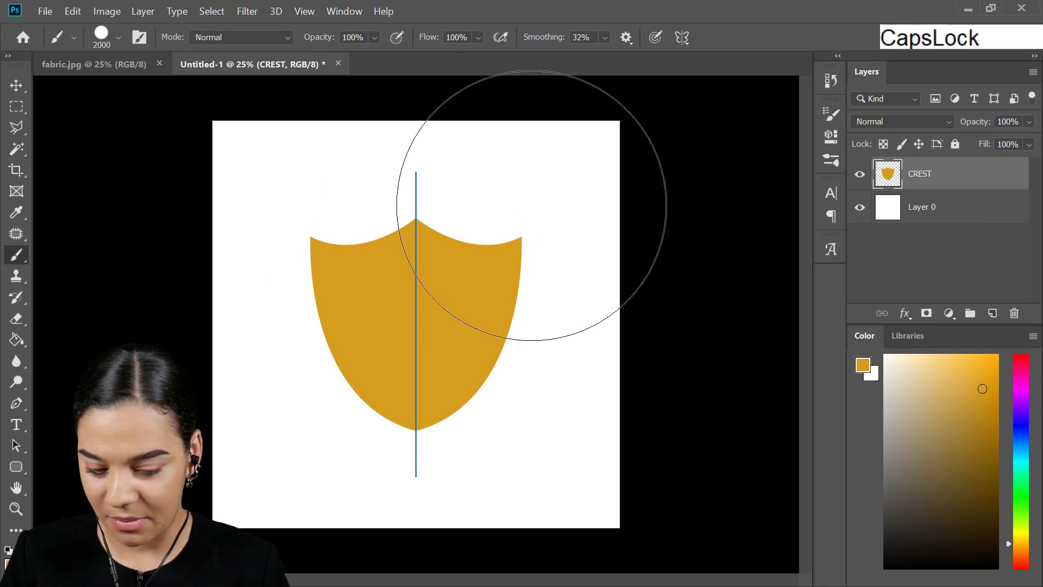
key(bracketleft)
key(bracketleft)
key(bracketleft)
key(bracketleft)
key(bracketleft)
key(bracketleft)
key(bracketleft)
key(bracketleft)
key(bracketleft)
key(bracketleft)
key(bracketleft)
key(bracketleft)
key(bracketleft)
key(bracketleft)
key(bracketleft)
key(bracketleft)
key(bracketleft)
key(bracketleft)
key(bracketleft)
key(bracketleft)
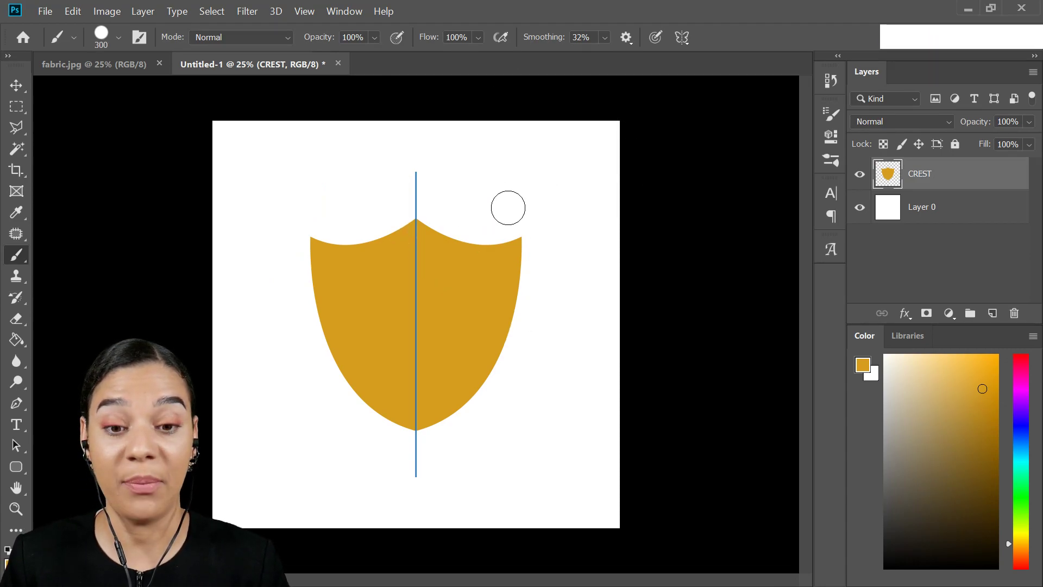
key(bracketleft)
key(bracketleft)
key(bracketleft)
key(bracketleft)
key(bracketleft)
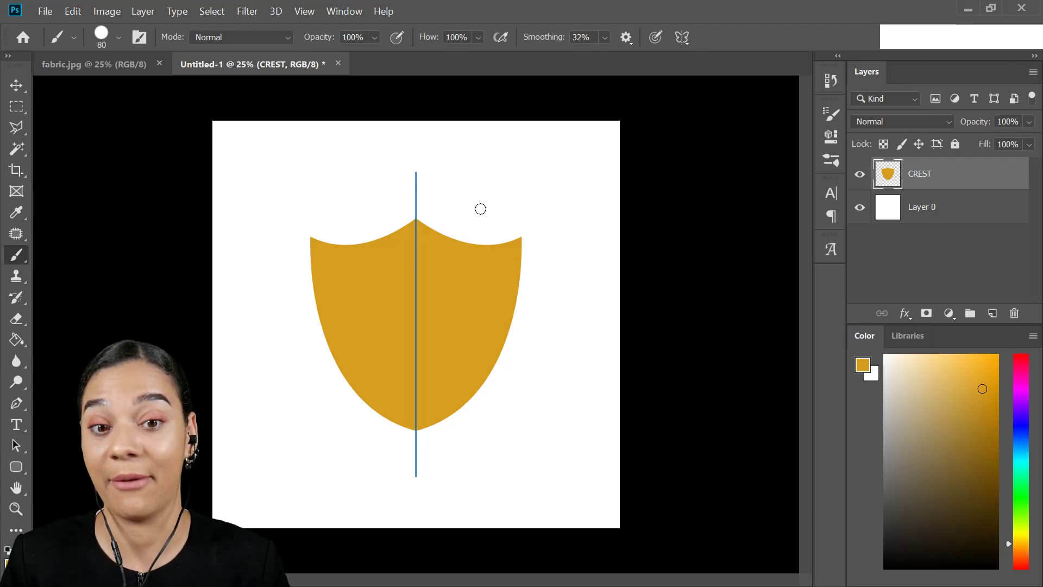
key(Caps_Lock)
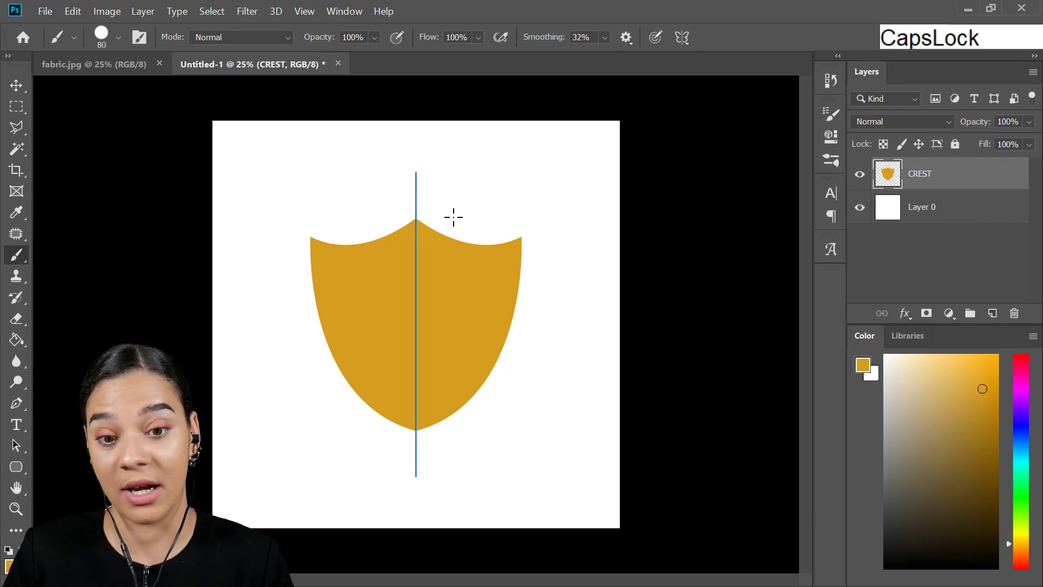
Try a wavy mirrored stroke down both sides of the shield, undo it and return to the brush-size cursor.
mouse_move(472, 196)
mouse_down()
mouse_move(560, 182)
mouse_move(544, 321)
mouse_move(579, 322)
mouse_up()
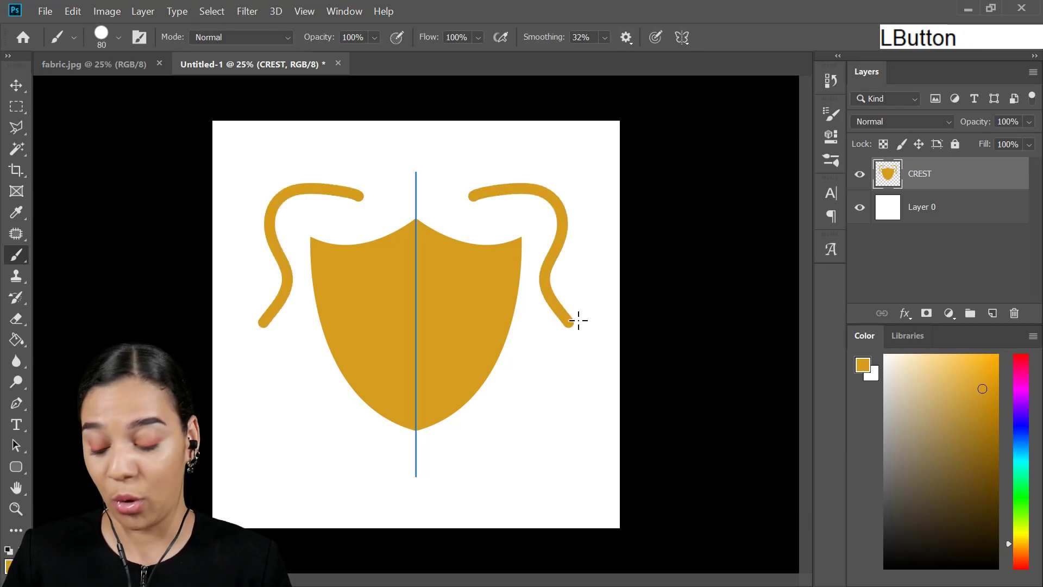
key(ctrl+z)
key(Caps_Lock)
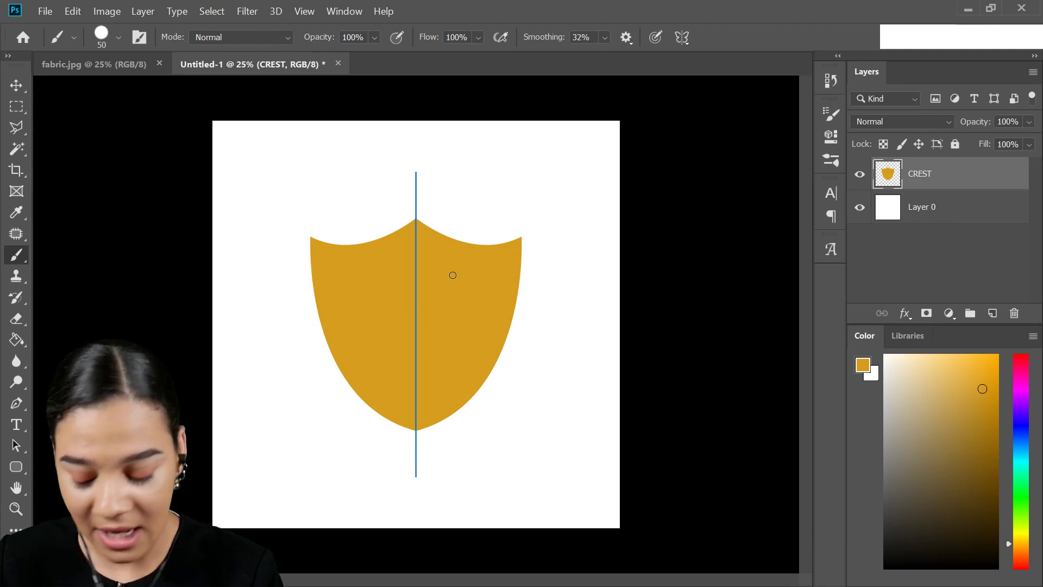
Add a new layer and paint mirrored golden swirls around the shield's outline with a 50 px brush.
key(ctrl+shift+n)
key(Return)
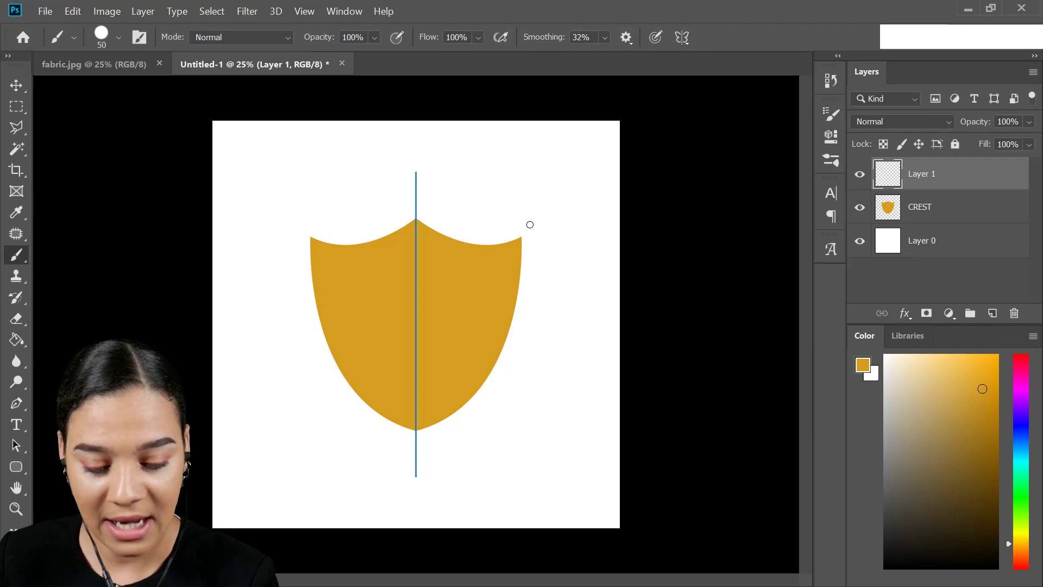
mouse_move(447, 187)
mouse_down()
mouse_move(463, 217)
mouse_move(451, 214)
mouse_move(478, 235)
mouse_move(522, 241)
mouse_move(518, 256)
mouse_move(481, 234)
mouse_move(560, 226)
mouse_move(518, 276)
mouse_move(554, 308)
mouse_move(537, 321)
mouse_up()
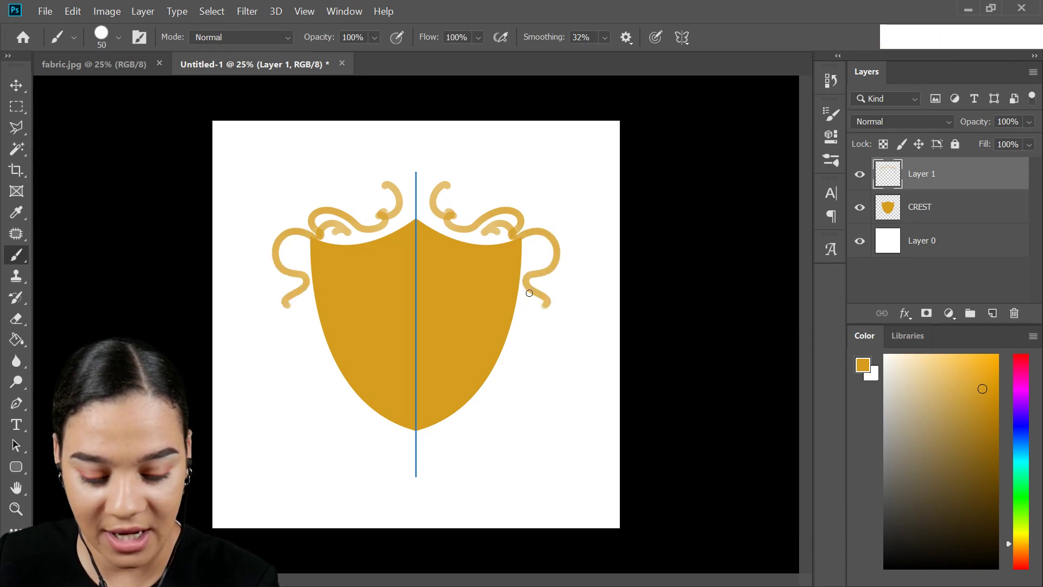
mouse_move(514, 288)
mouse_down()
mouse_move(557, 365)
mouse_move(524, 376)
mouse_move(446, 452)
mouse_move(449, 438)
mouse_move(454, 481)
mouse_move(436, 470)
mouse_move(459, 445)
mouse_up()
mouse_move(456, 447)
mouse_down()
mouse_move(480, 405)
mouse_move(464, 414)
mouse_move(518, 384)
mouse_move(512, 357)
mouse_move(529, 373)
mouse_move(514, 353)
mouse_move(486, 409)
mouse_up()
drag(553, 346, 552, 346)
Enlarge the brush to 90 px and thicken the golden curls along the upper sides of the shield.
key(bracketright)
key(bracketright)
key(bracketright)
key(bracketright)
mouse_move(521, 233)
mouse_down()
mouse_move(542, 281)
mouse_move(551, 255)
mouse_move(550, 320)
mouse_move(530, 298)
mouse_move(533, 327)
mouse_move(529, 298)
mouse_move(535, 355)
mouse_up()
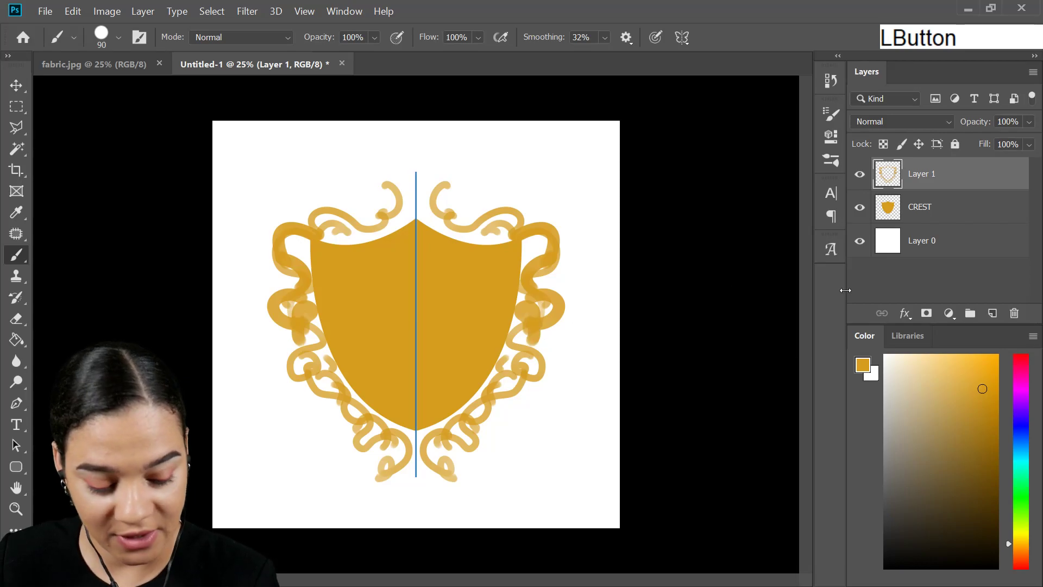
Choose a bright red and paint mirrored gem dots along the scrollwork at the shield's sides, base and top edge.
drag(1020, 567, 1018, 584)
mouse_move(982, 388)
mouse_down()
mouse_move(975, 398)
mouse_move(992, 384)
mouse_up()
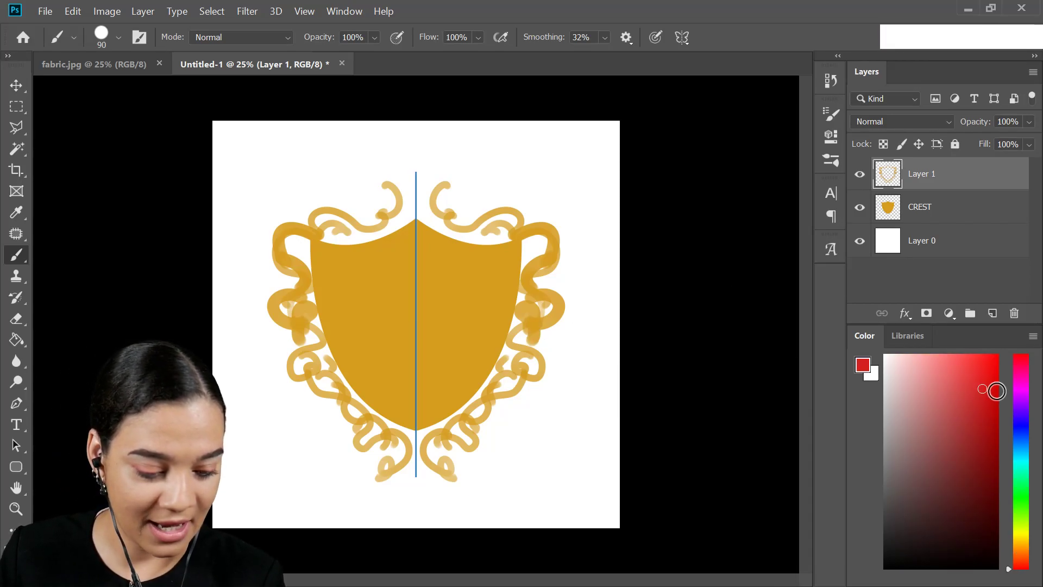
drag(537, 311, 544, 310)
click(522, 293)
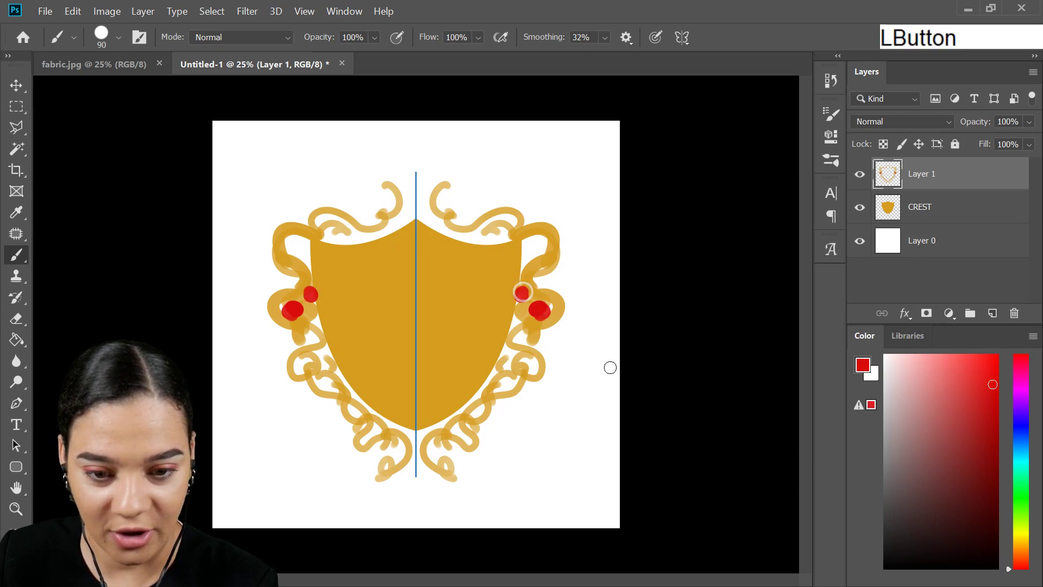
click(509, 354)
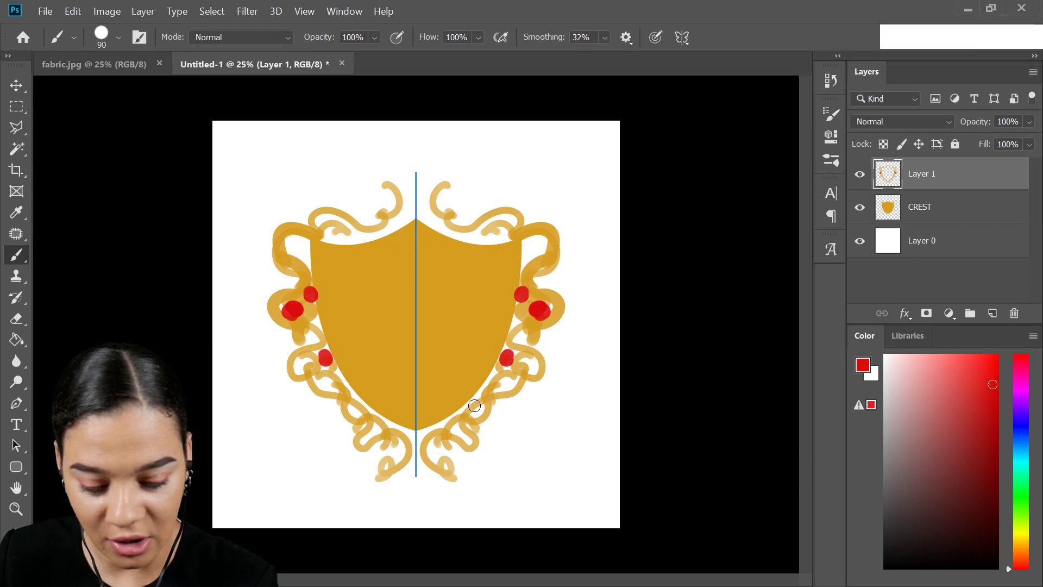
click(474, 407)
click(463, 436)
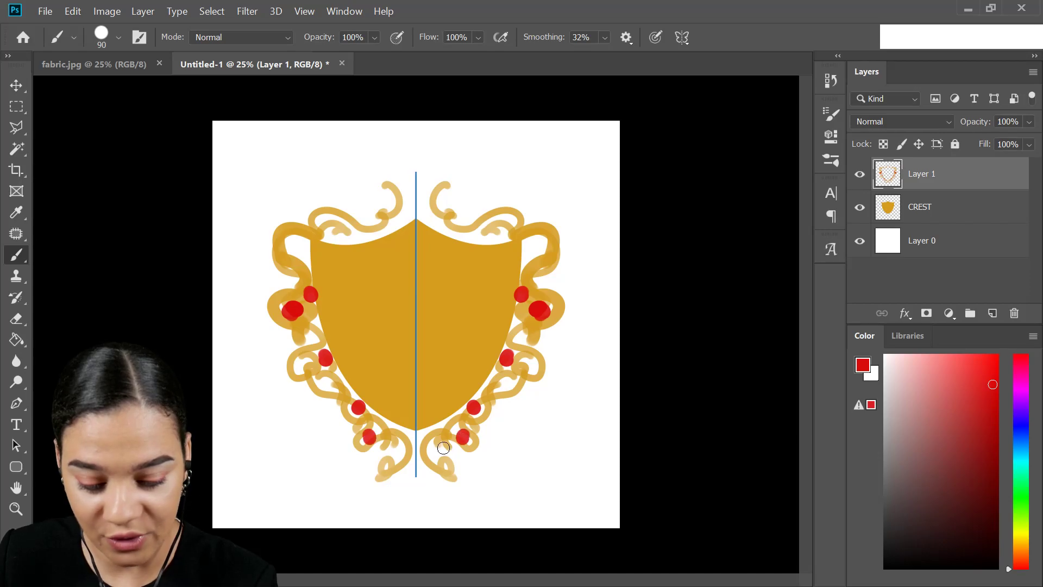
click(426, 436)
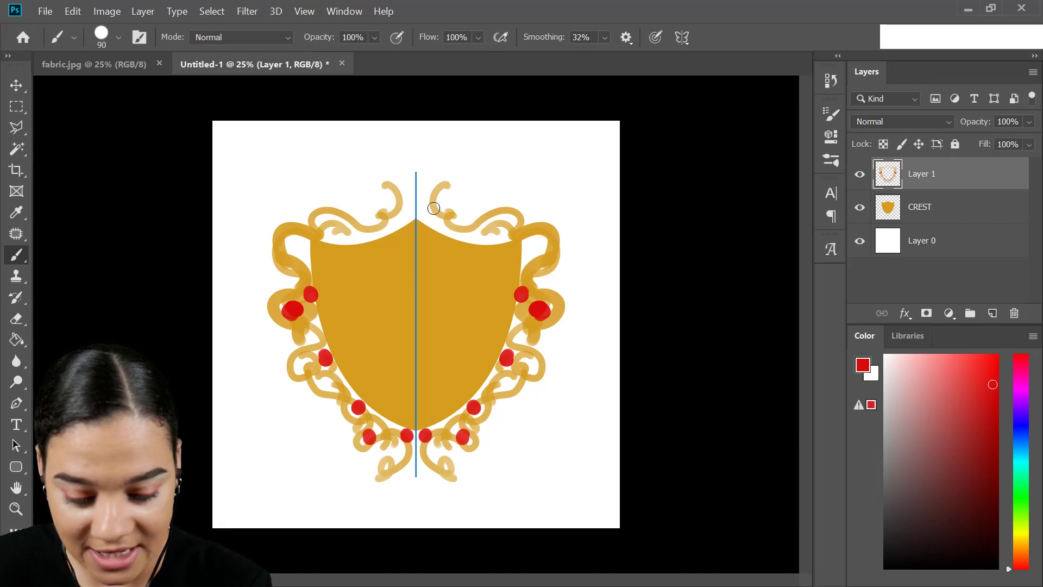
click(450, 213)
click(433, 220)
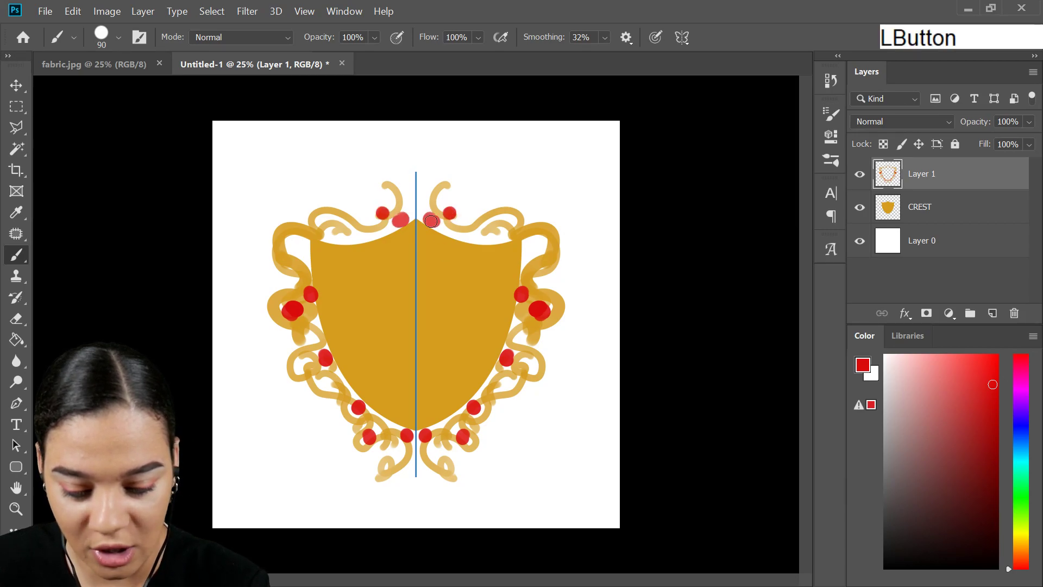
click(503, 232)
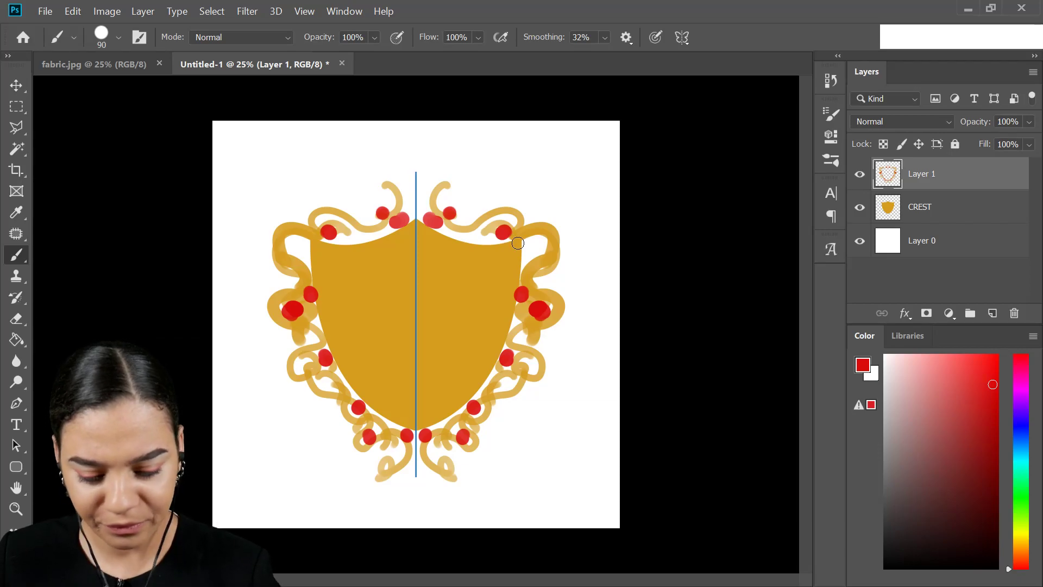
Sample the scrollwork's gold and paint thicker mirrored curls around the lower sides and tip of the shield.
key(alt)
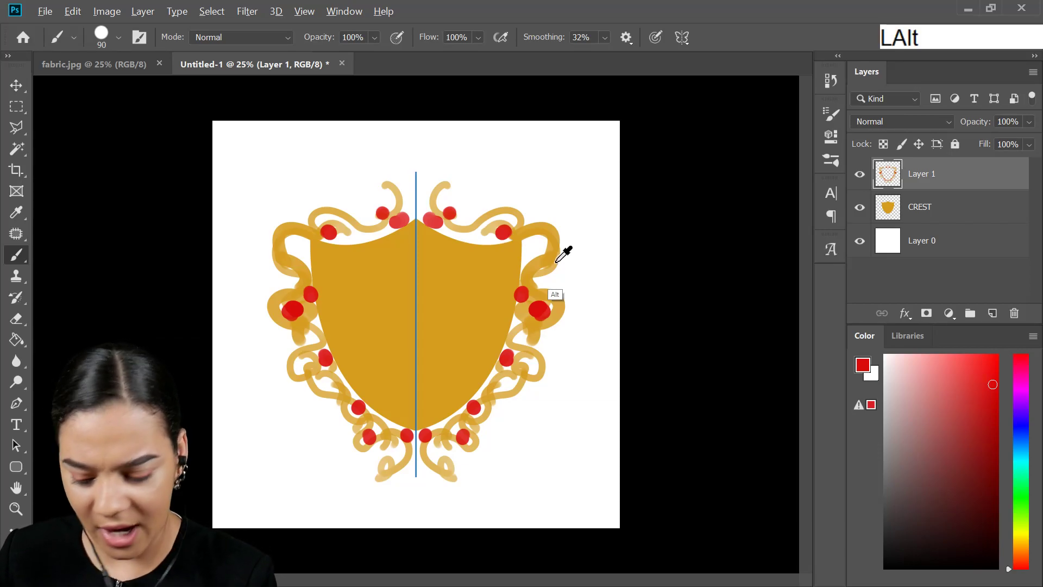
alt+click(552, 267)
mouse_move(494, 390)
mouse_down()
mouse_move(485, 430)
mouse_move(498, 428)
mouse_move(484, 427)
mouse_move(472, 462)
mouse_up()
mouse_move(503, 430)
mouse_down()
mouse_move(477, 460)
mouse_move(423, 469)
mouse_move(424, 504)
mouse_up()
mouse_move(537, 348)
mouse_down()
mouse_move(525, 392)
mouse_move(532, 382)
mouse_up()
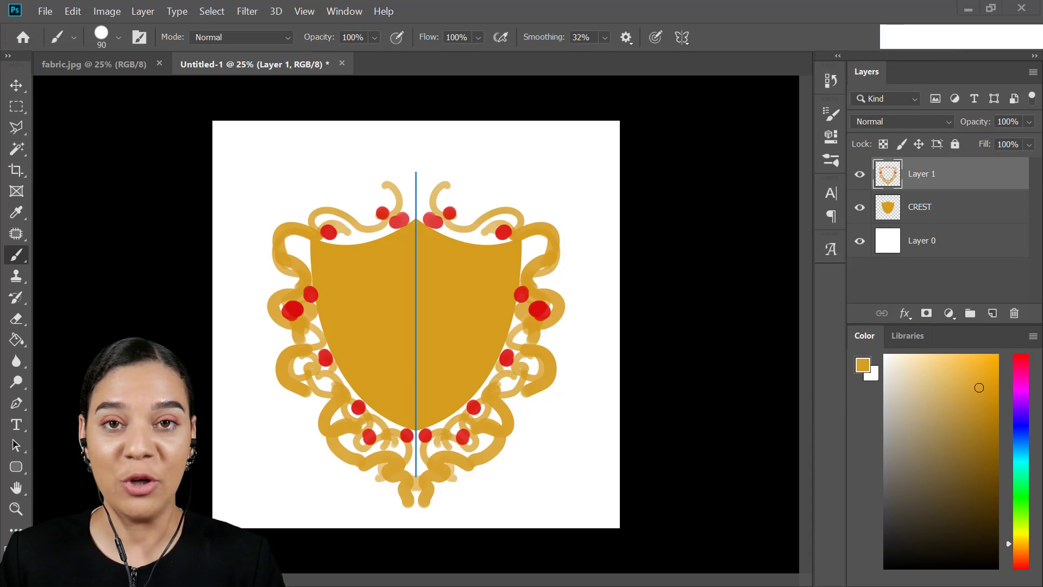
Place the "finished" ham artwork at 100% size in the document and turn off paint symmetry.
click(748, 81)
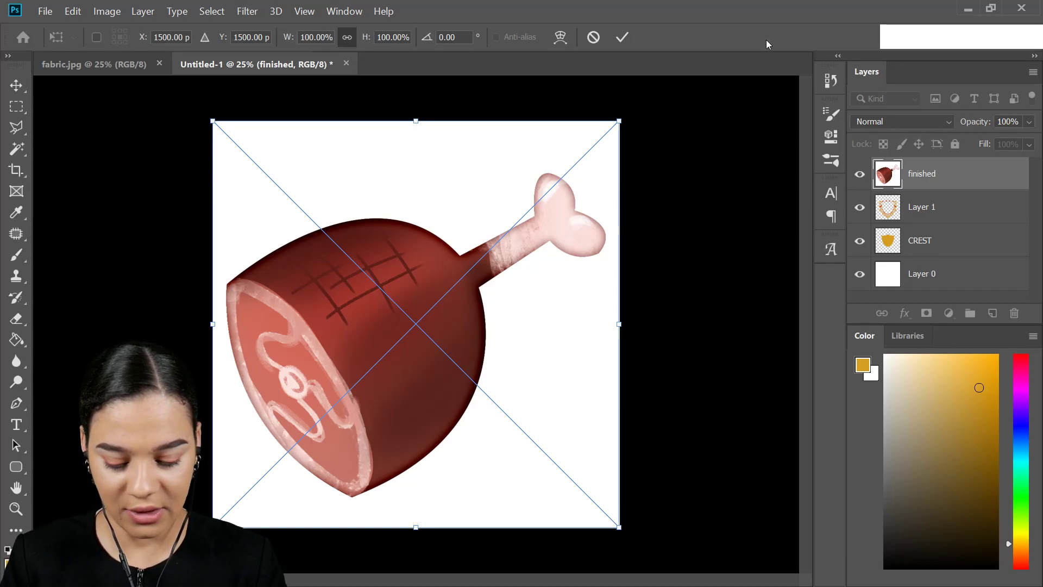
key(Return)
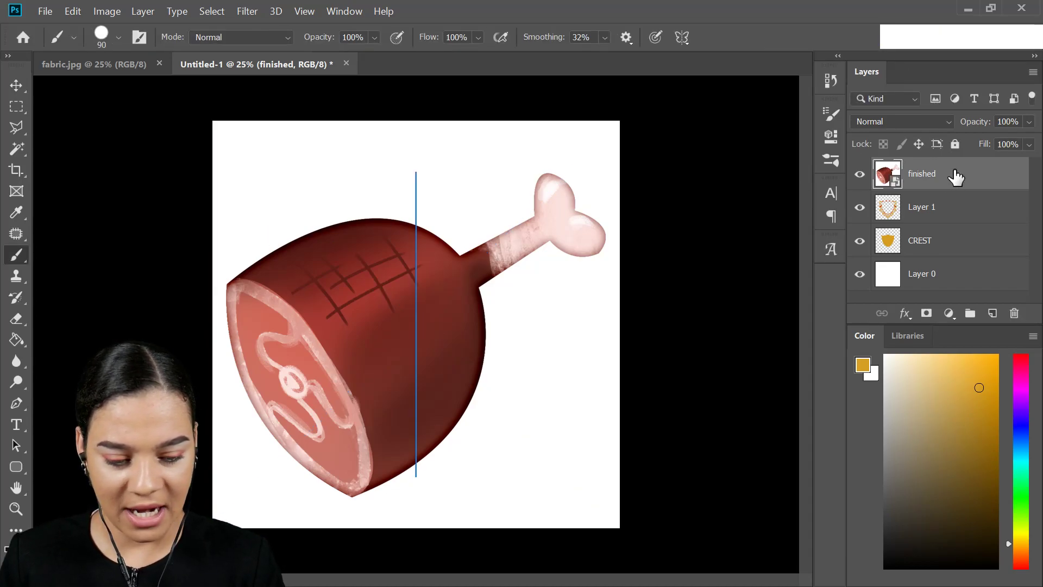
click(681, 37)
click(718, 56)
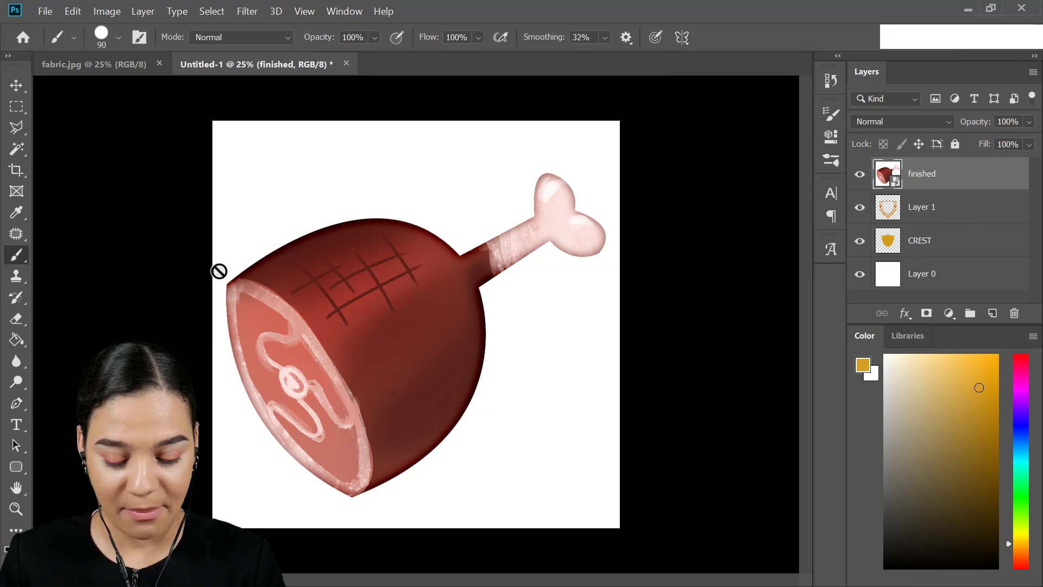
right_click(393, 244)
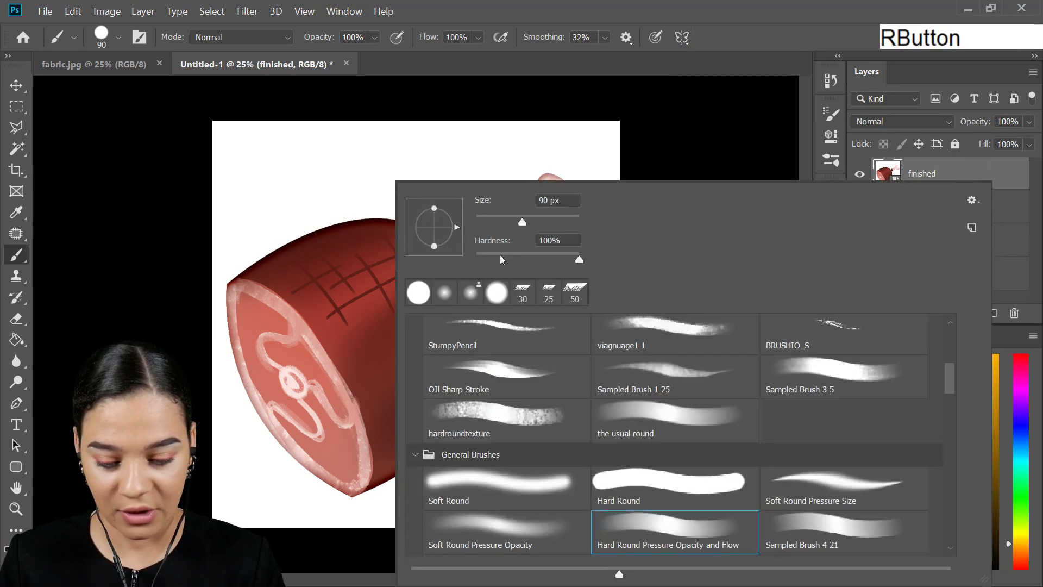
Select the ham by picking its white background with the Magic Wand and inverting, and copy it to a new layer.
click(19, 151)
click(376, 173)
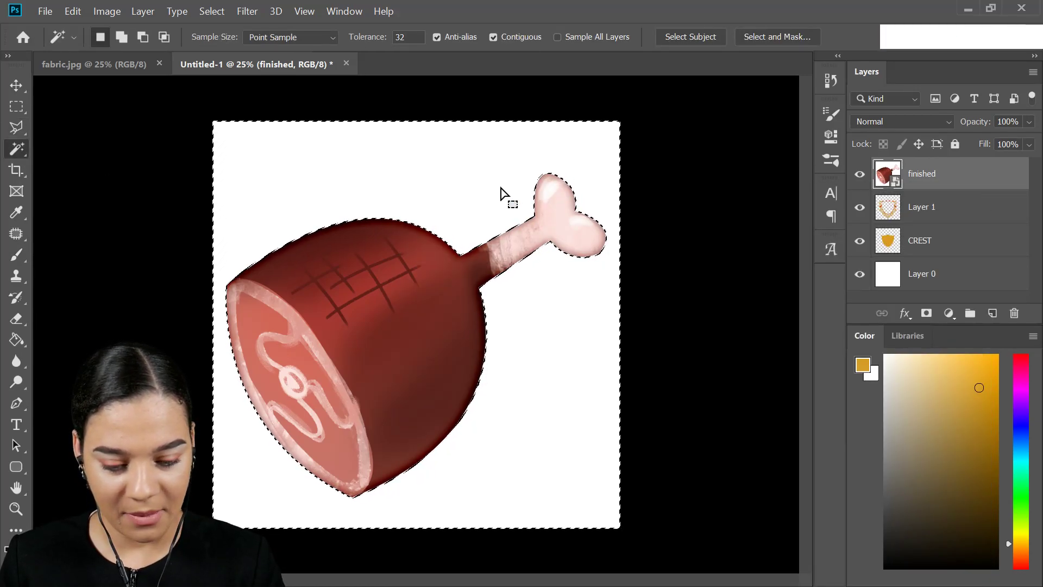
right_click(447, 220)
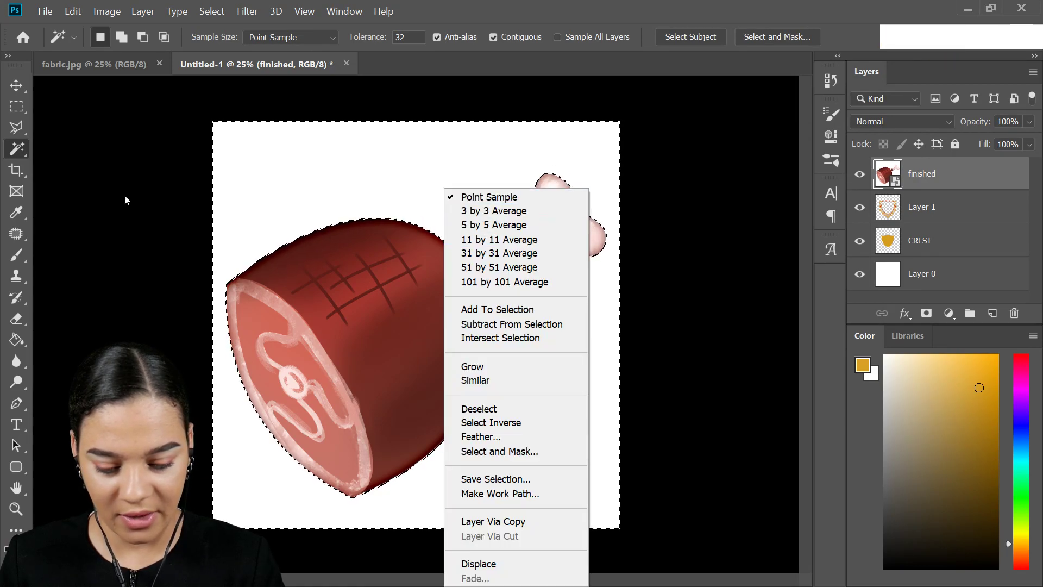
click(487, 427)
key(ctrl+j)
Hide the original "finished" layer and rename the cut-out layer "ham".
click(859, 207)
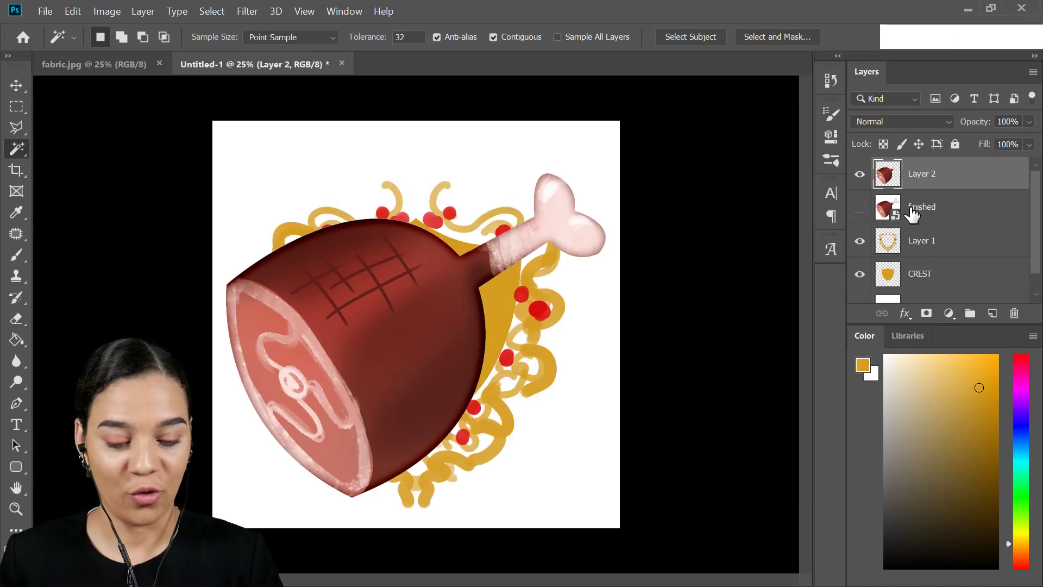
double_click(921, 173)
text(ham)
key(Return)
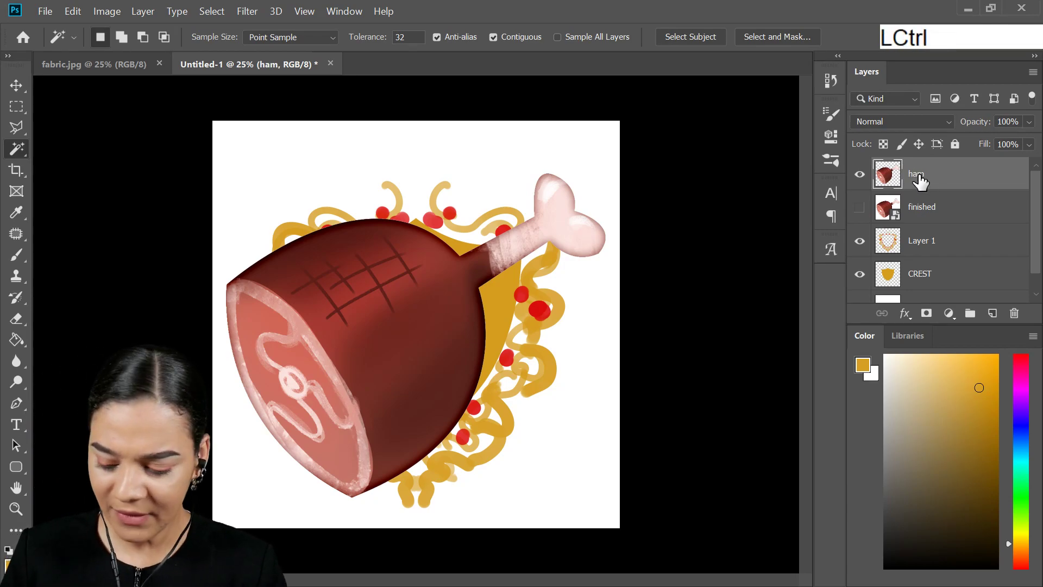
Scale the ham proportionally to 40.92% about its centre so it fits inside the shield.
key(ctrl+t)
drag(603, 174, 467, 291)
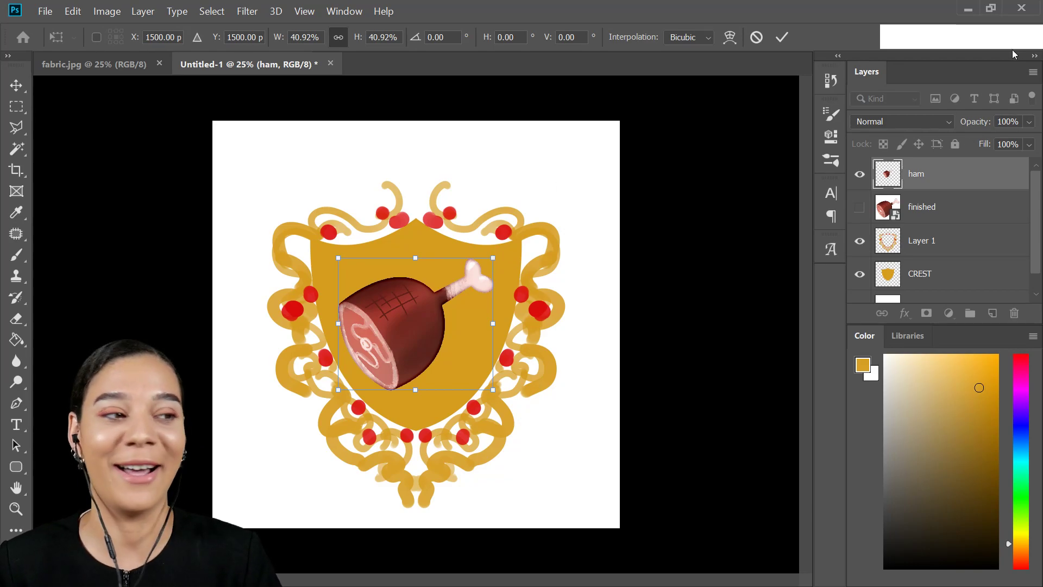
key(Return)
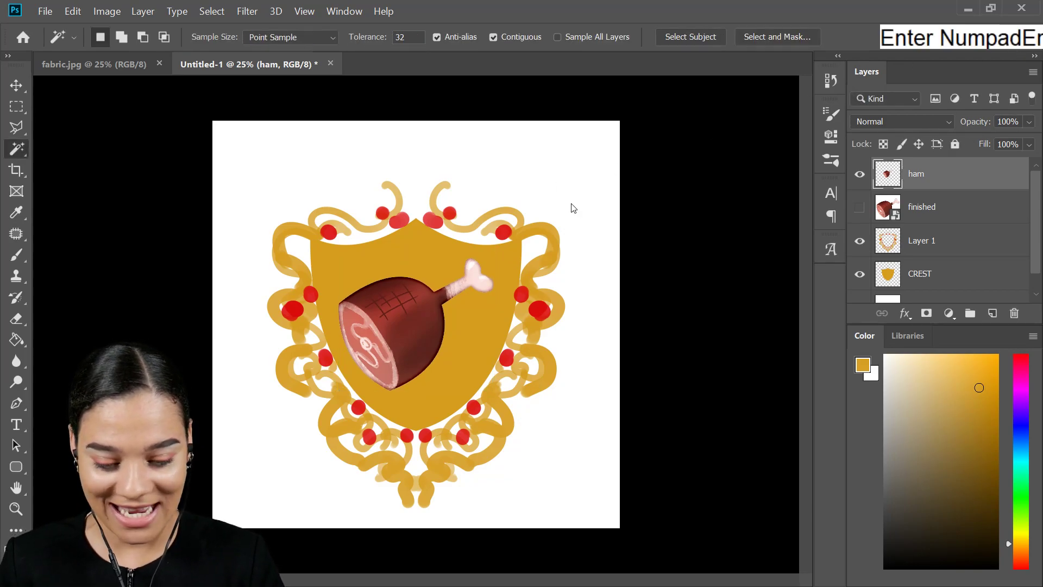
Delete the white background layer, Layer 0.
scroll(972, 265, down, 1)
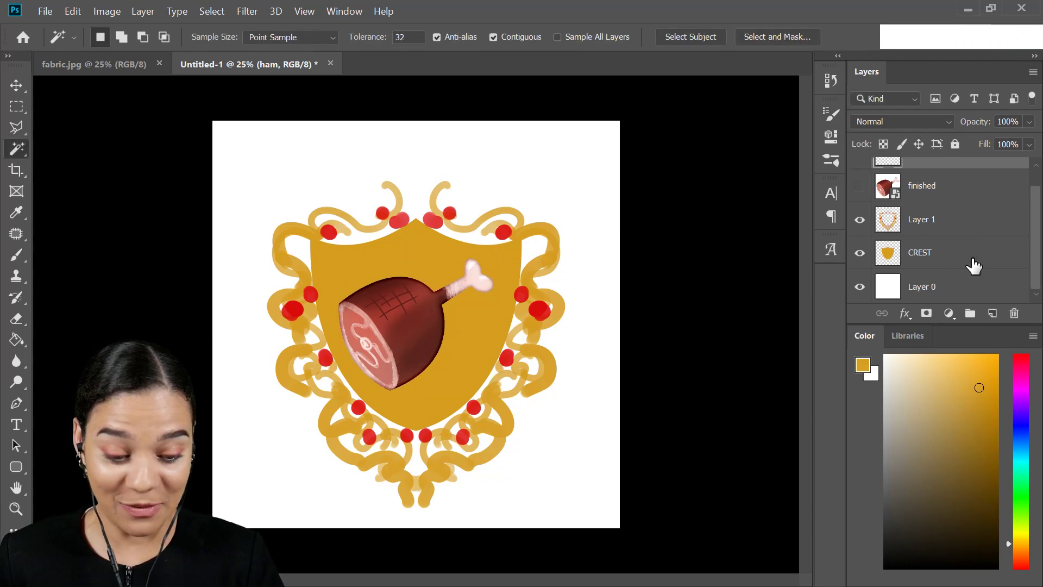
click(976, 292)
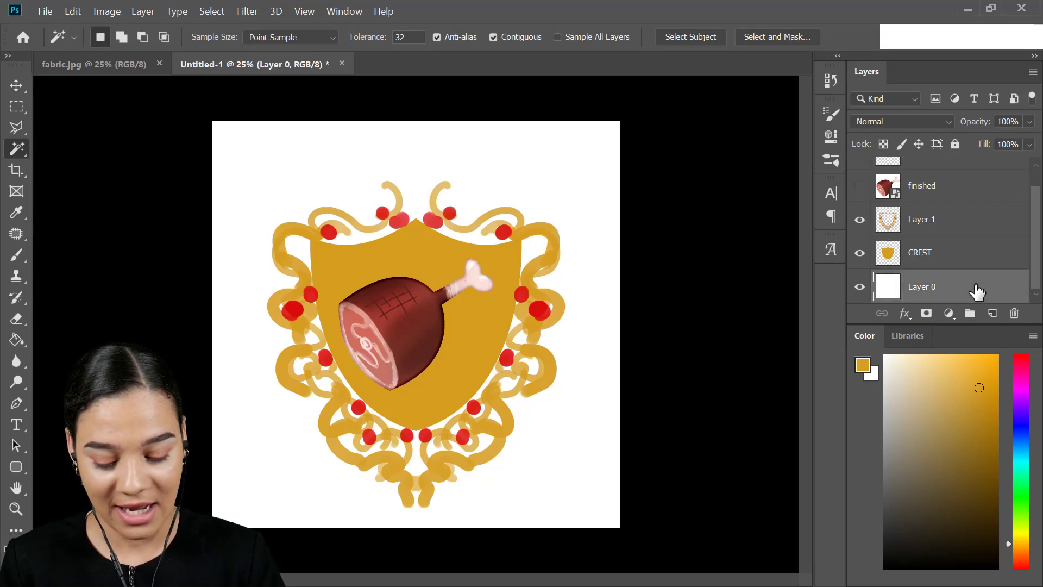
key(Delete)
Group all remaining layers, duplicate the group and merge the copy into a single layer.
shift+click(955, 208)
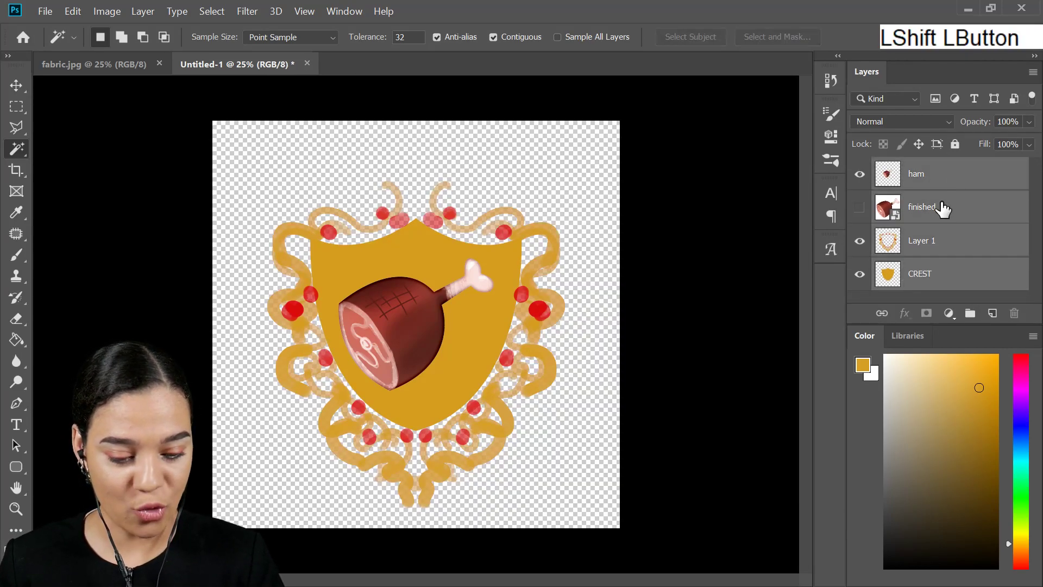
key(ctrl+g)
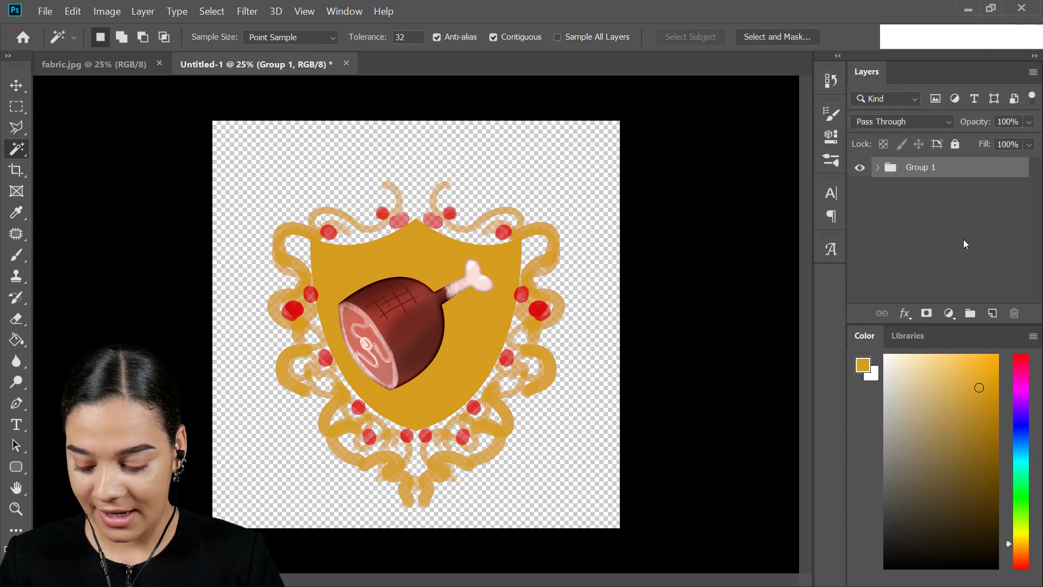
key(ctrl+j)
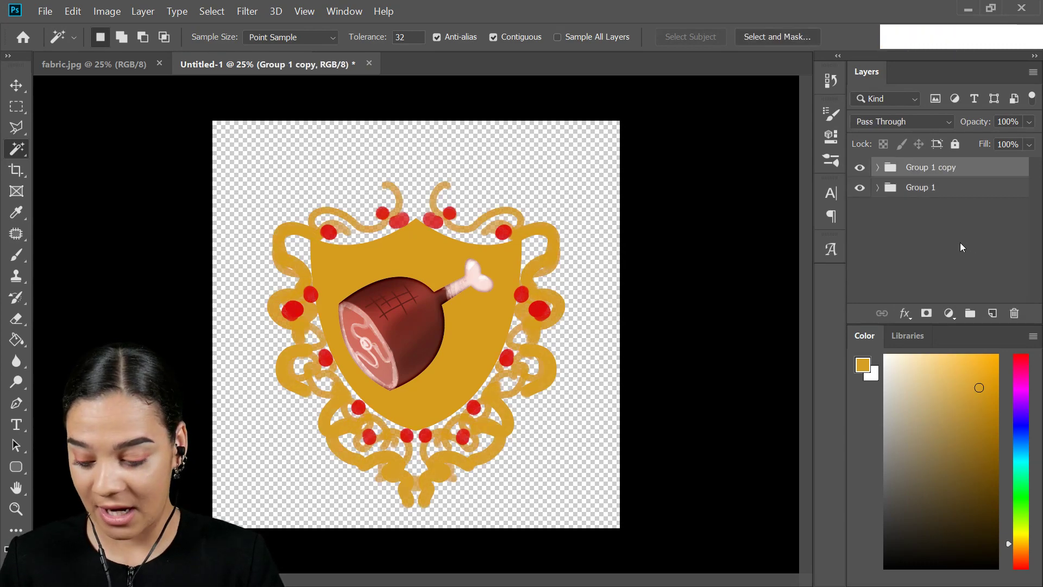
key(ctrl+e)
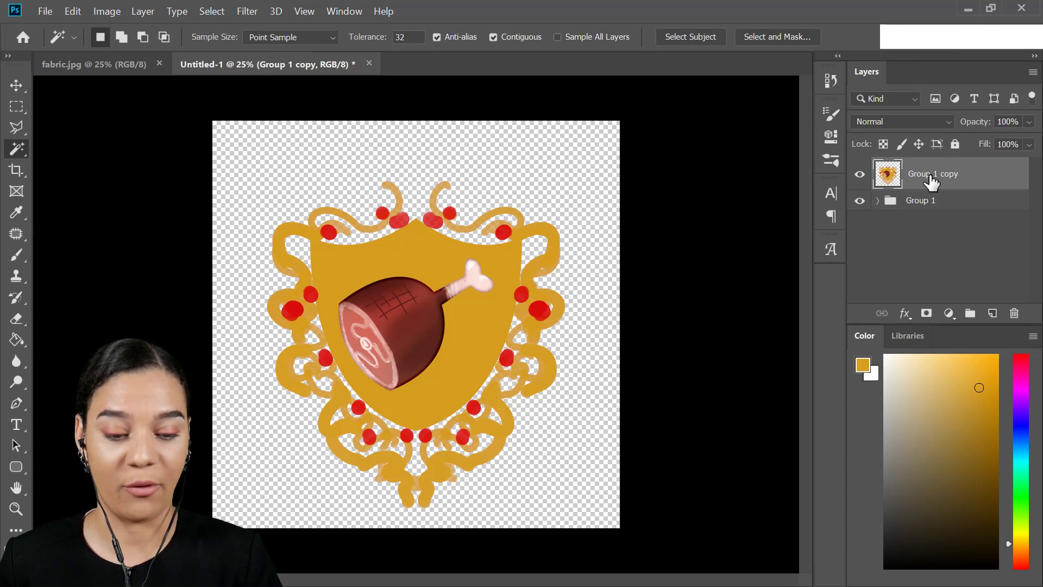
Hide the original Group 1 and save the merged coat of arms as a PNG file named crest.
click(859, 202)
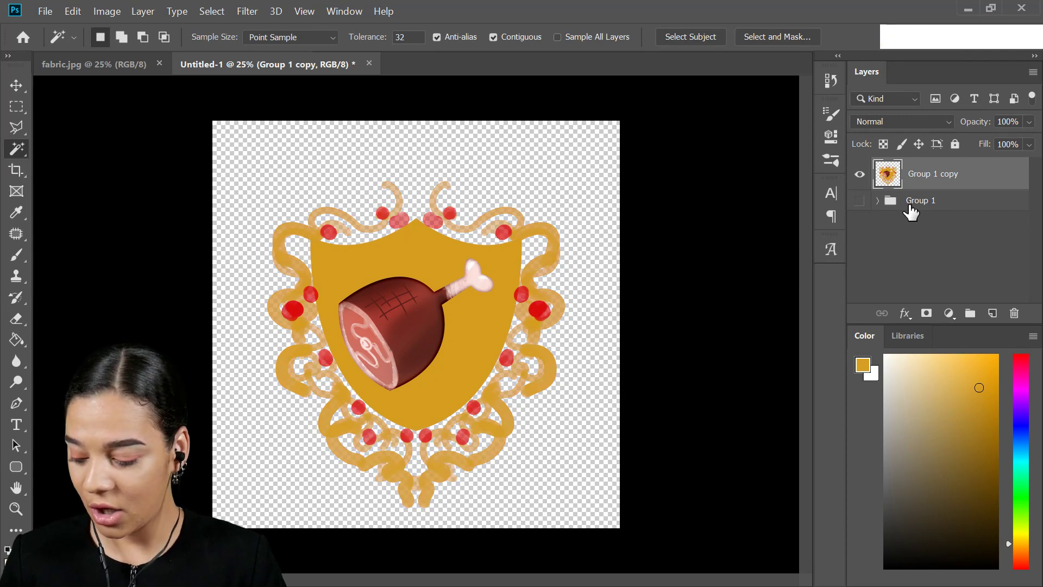
key(ctrl+shift+s)
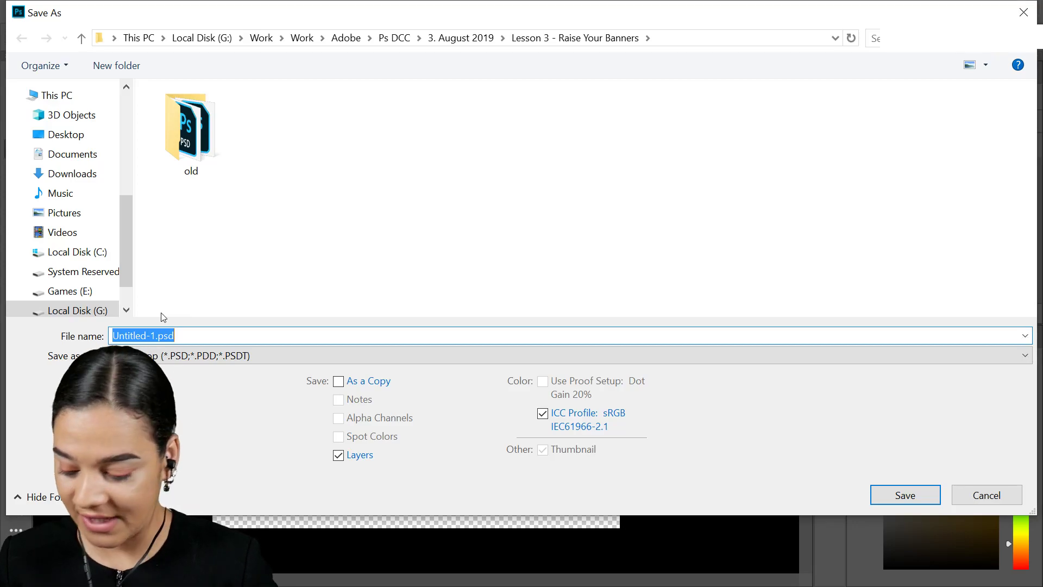
text(crest)
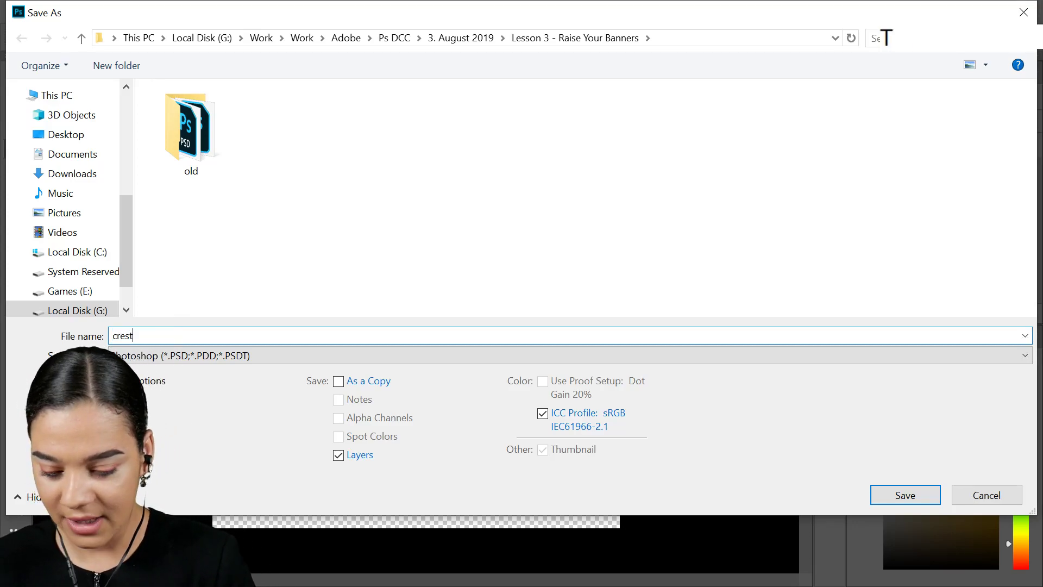
click(244, 356)
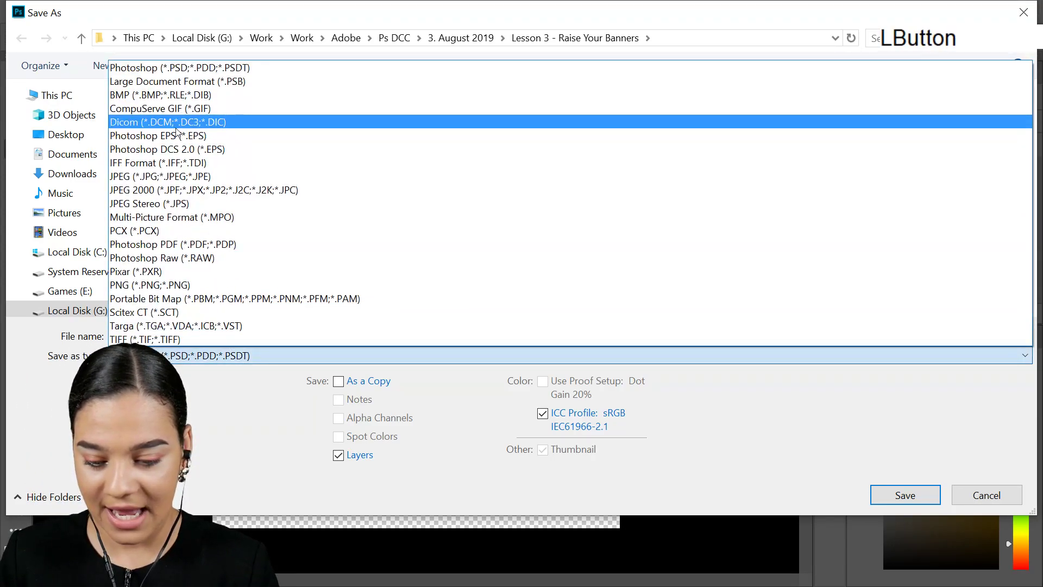
click(363, 283)
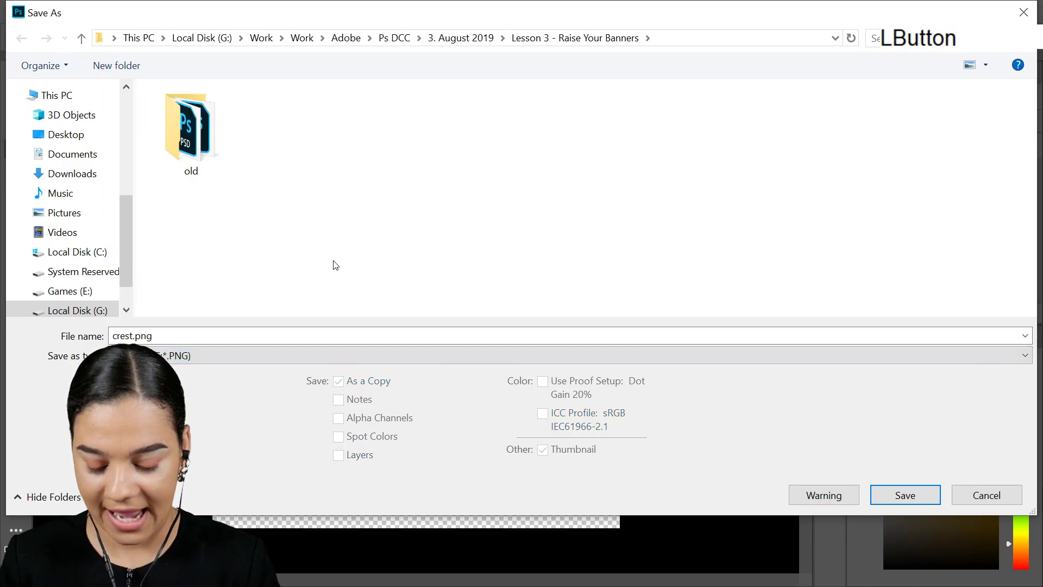
key(Return)
key(Return)
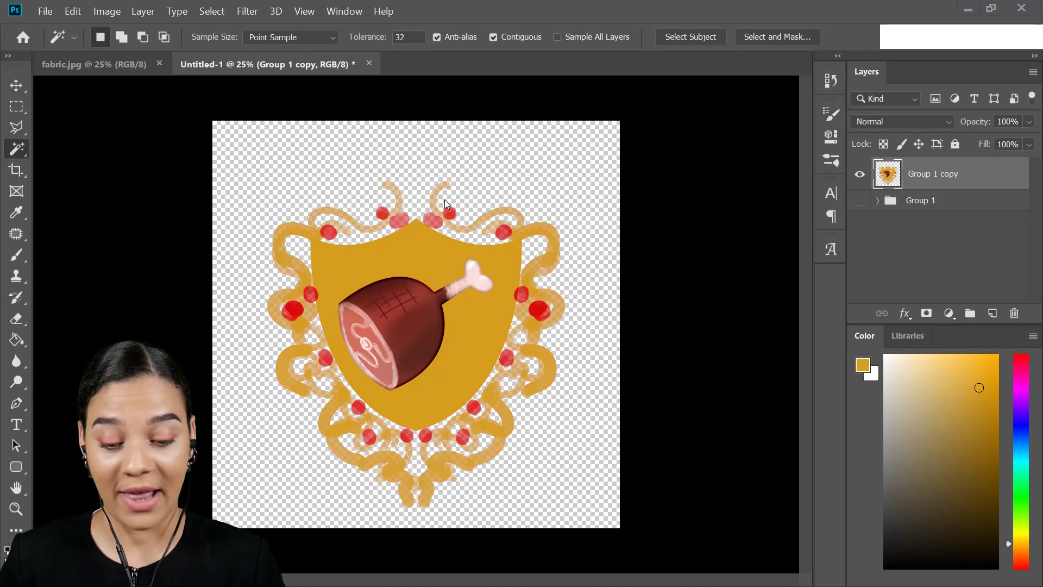
In the fabric.jpg document, unlock the background layer and apply a Gaussian Blur with a 23.5-pixel radius.
click(57, 61)
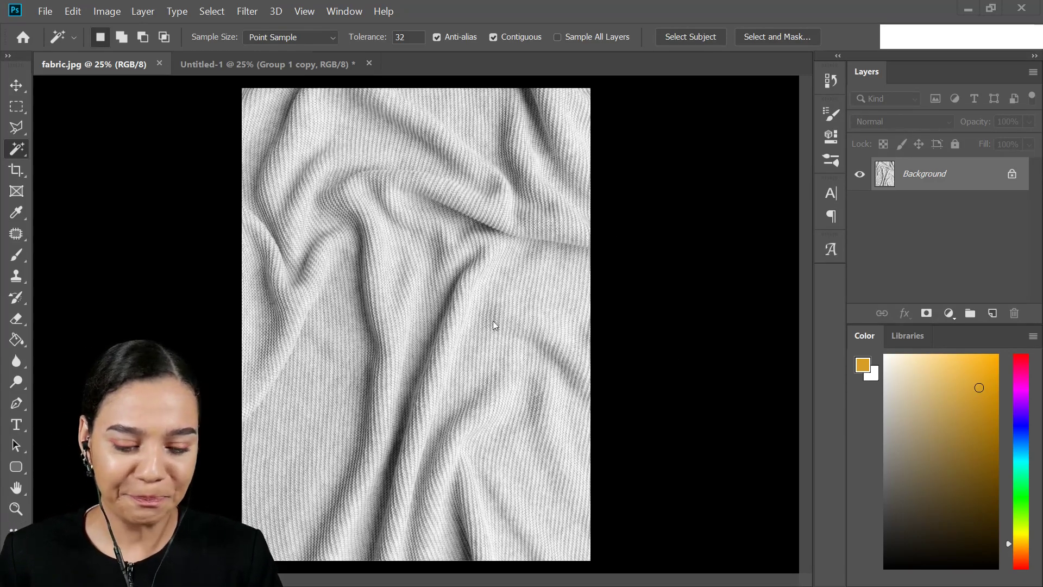
click(1012, 175)
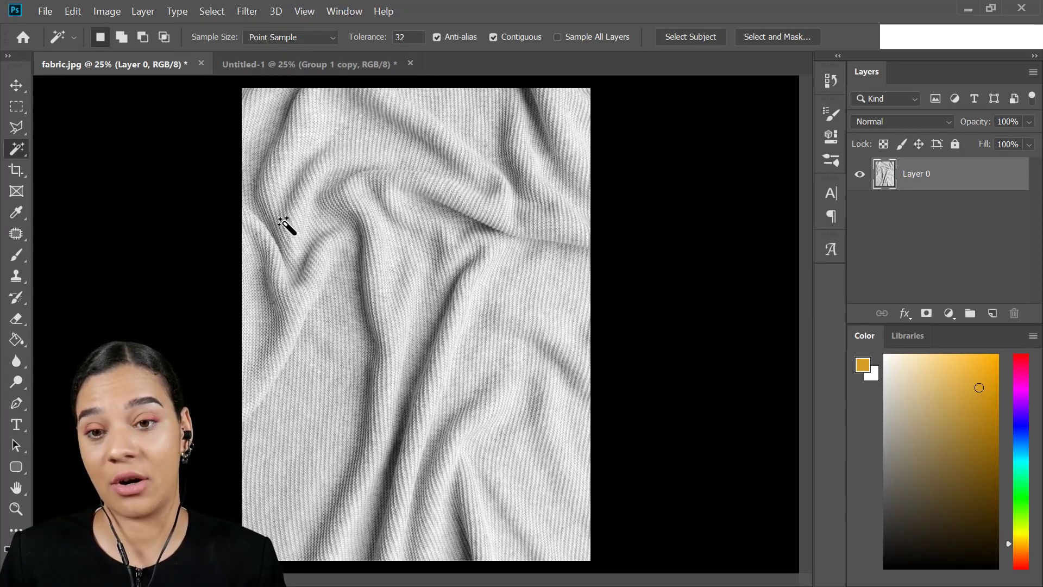
click(250, 12)
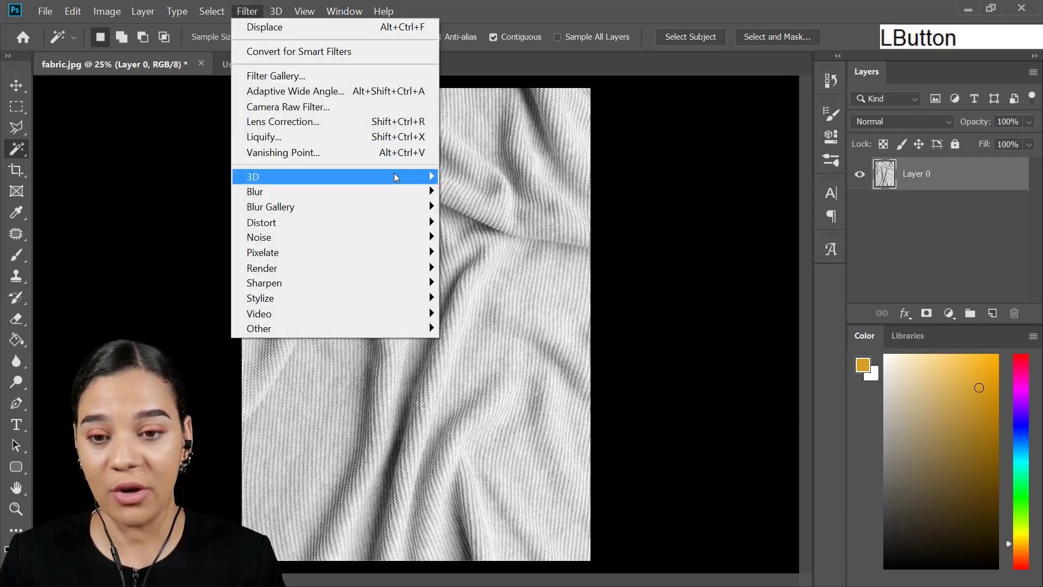
mouse_move(384, 194)
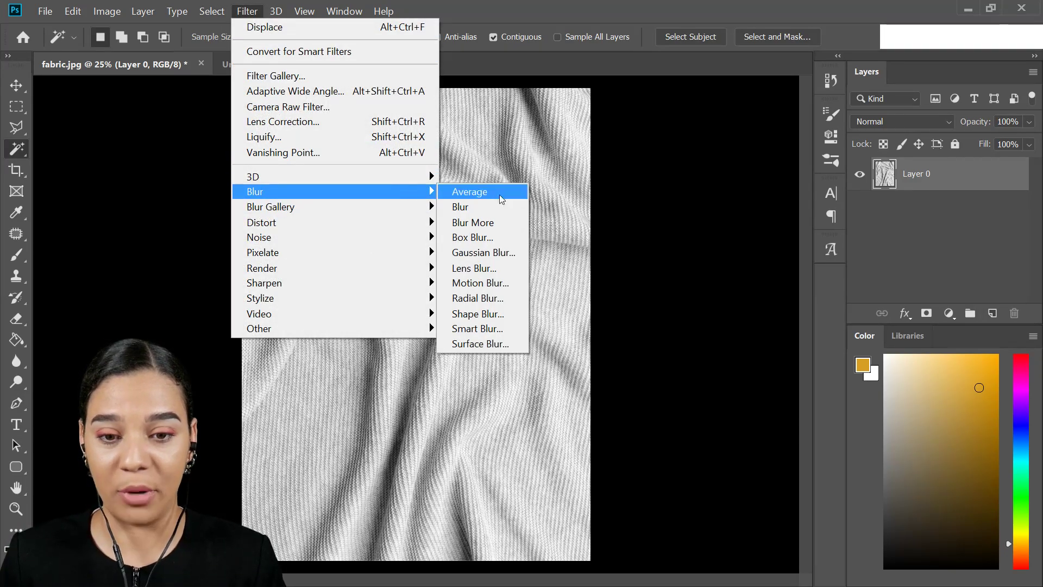
click(520, 252)
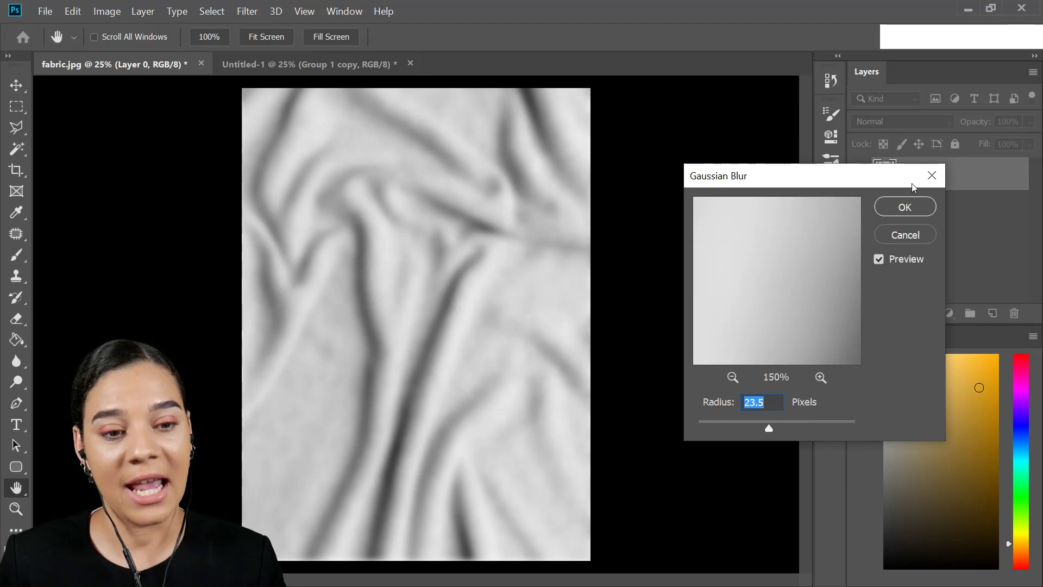
click(893, 207)
key(w)
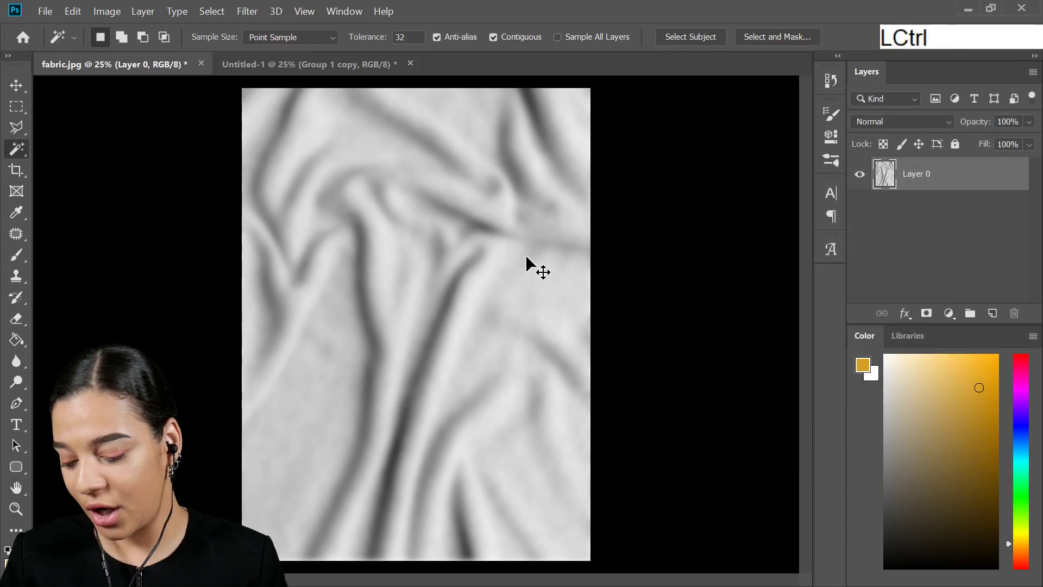
Increase the blurred fabric's contrast with Levels, darkening the midtones and lowering the white input level to about 228.
key(ctrl+l)
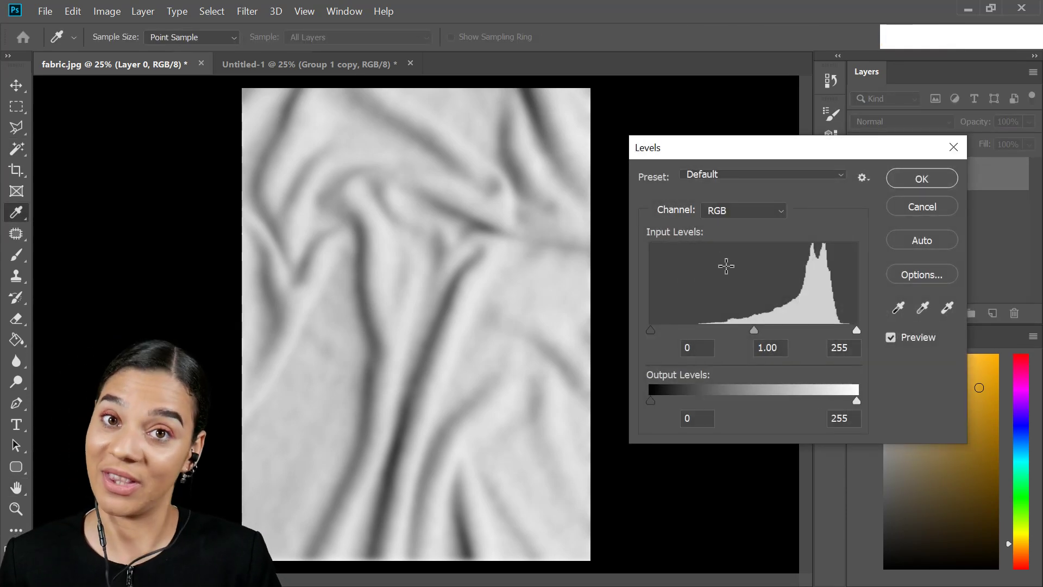
drag(754, 329, 777, 329)
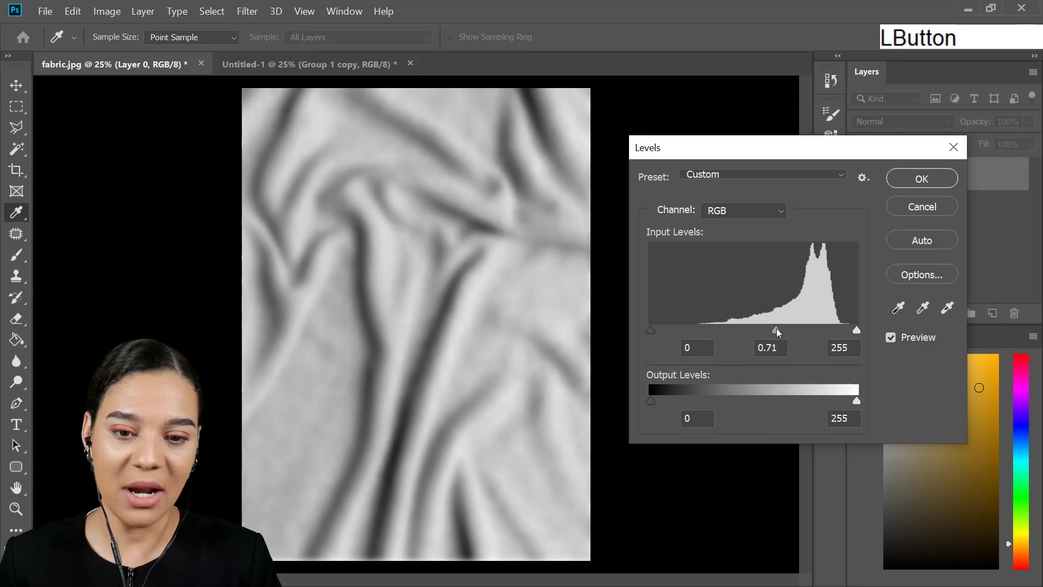
drag(857, 330, 835, 330)
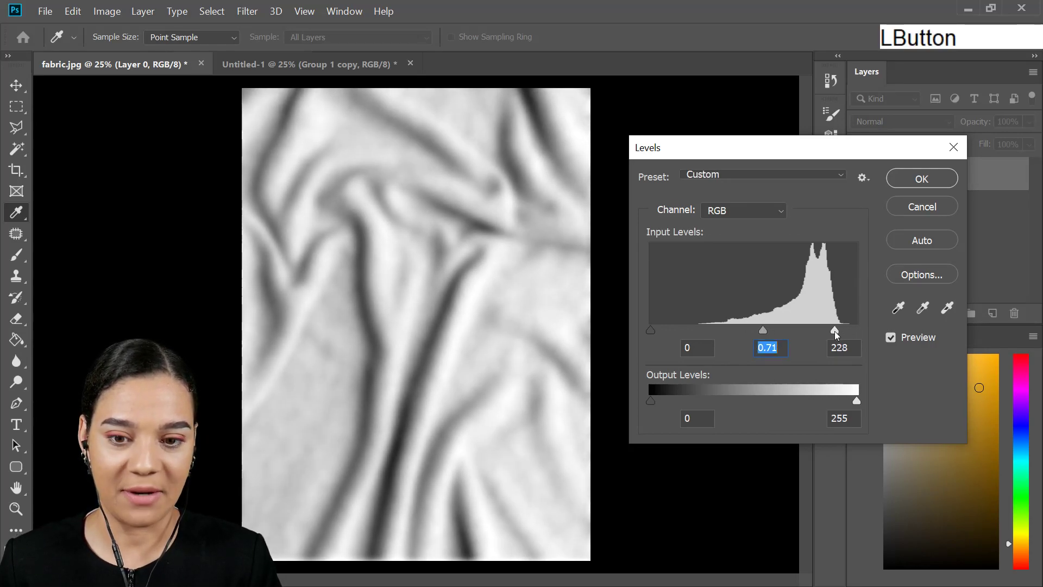
drag(763, 331, 829, 329)
click(921, 179)
key(w)
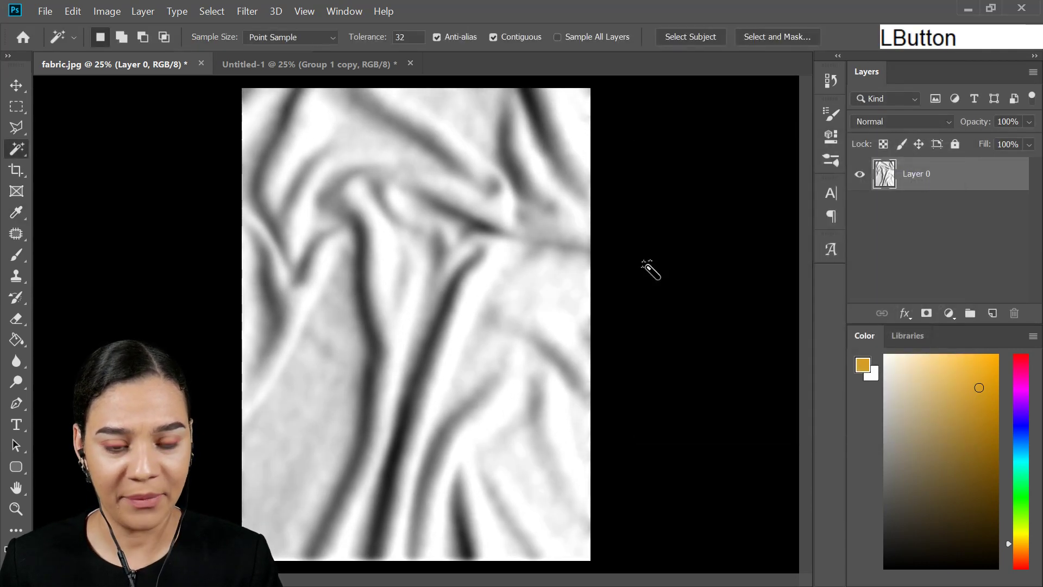
Save the blurred fabric as a Photoshop file named DisMap with Maximize Compatibility enabled.
key(ctrl+shift+s)
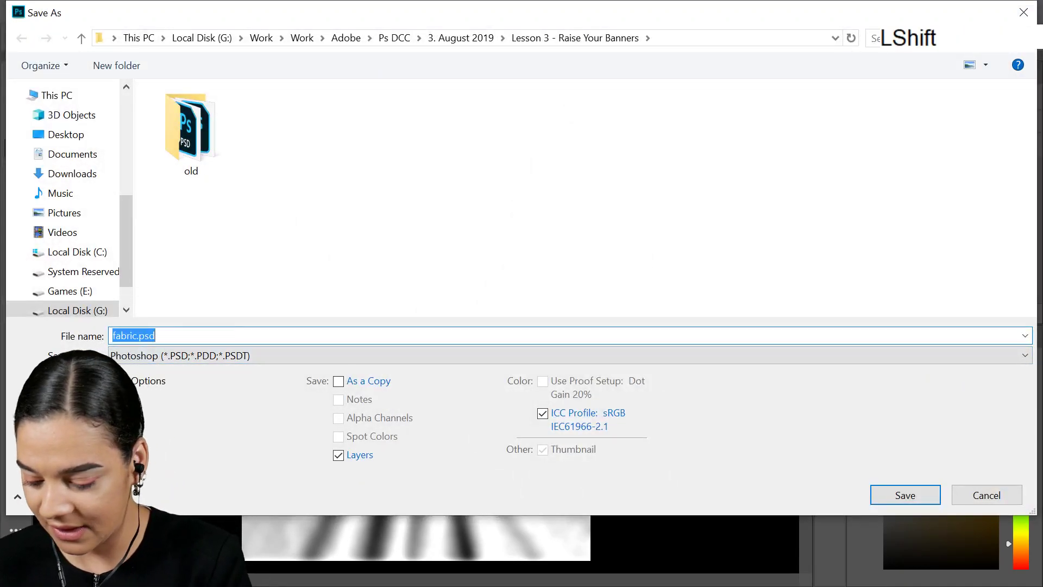
text(DisMap)
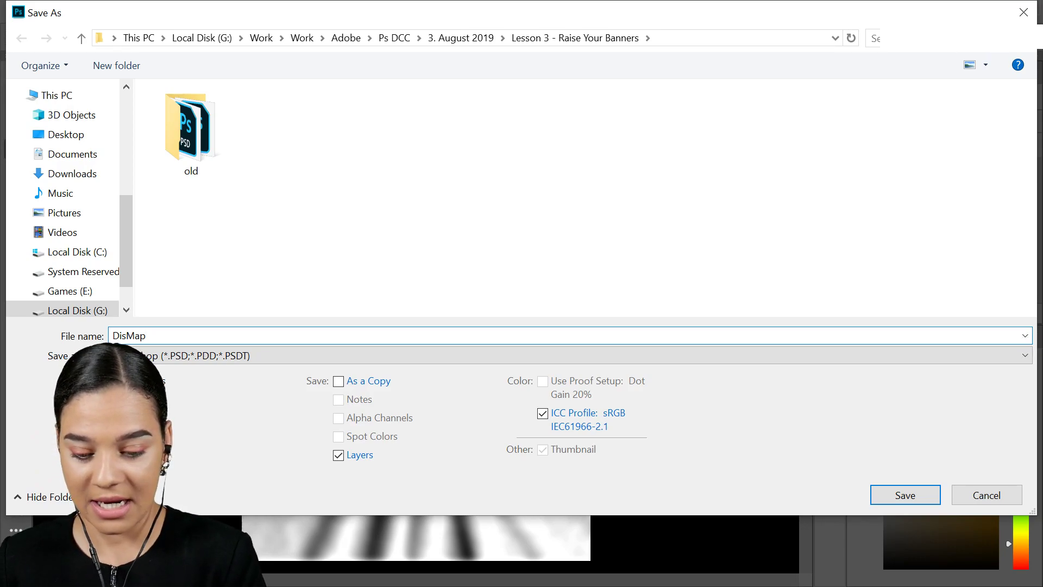
key(Return)
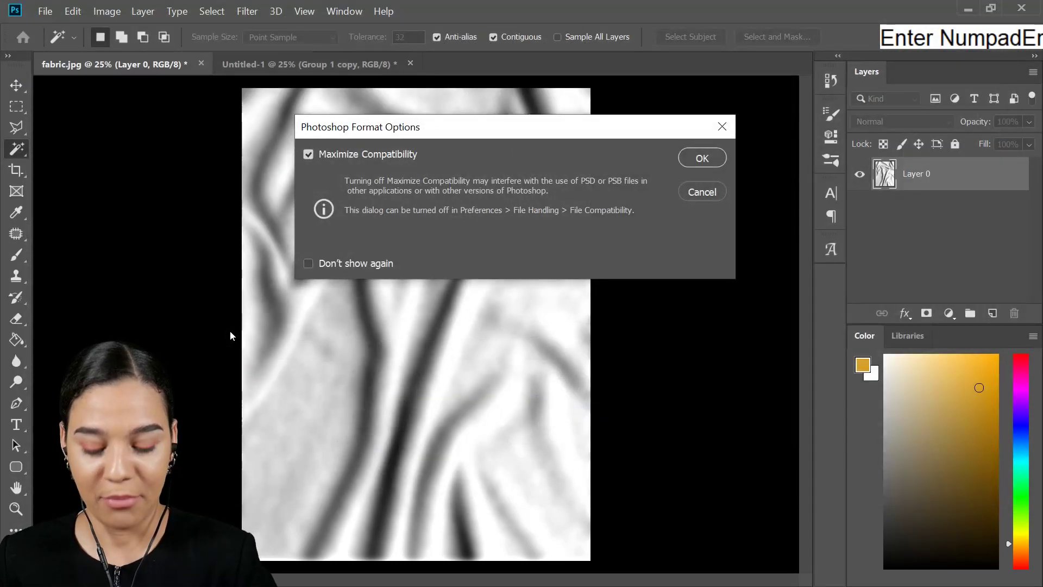
key(KP_Enter)
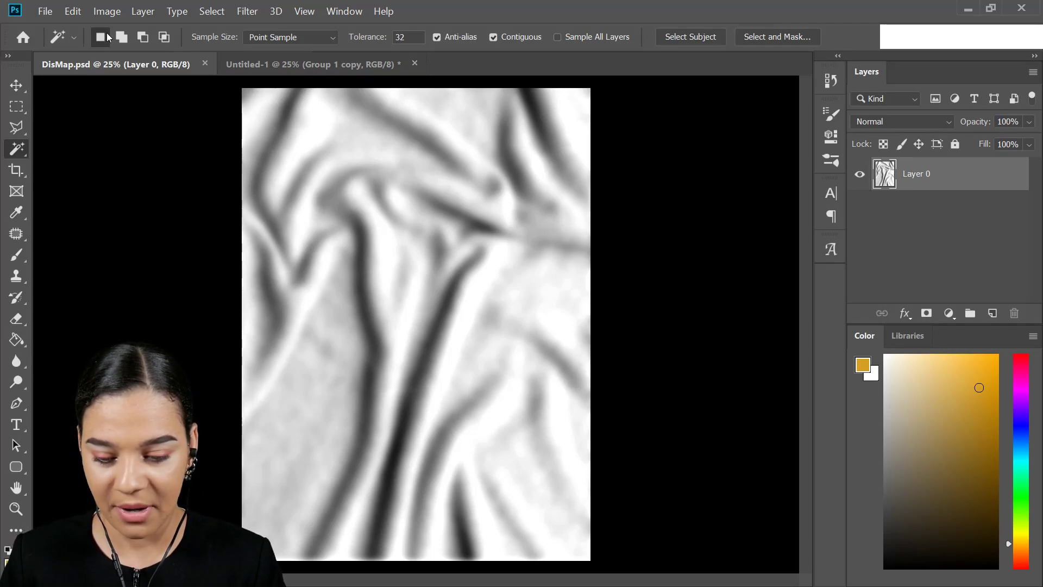
Reopen the original fabric.jpg and place the crest image centred over it at 85.53% scale.
click(50, 14)
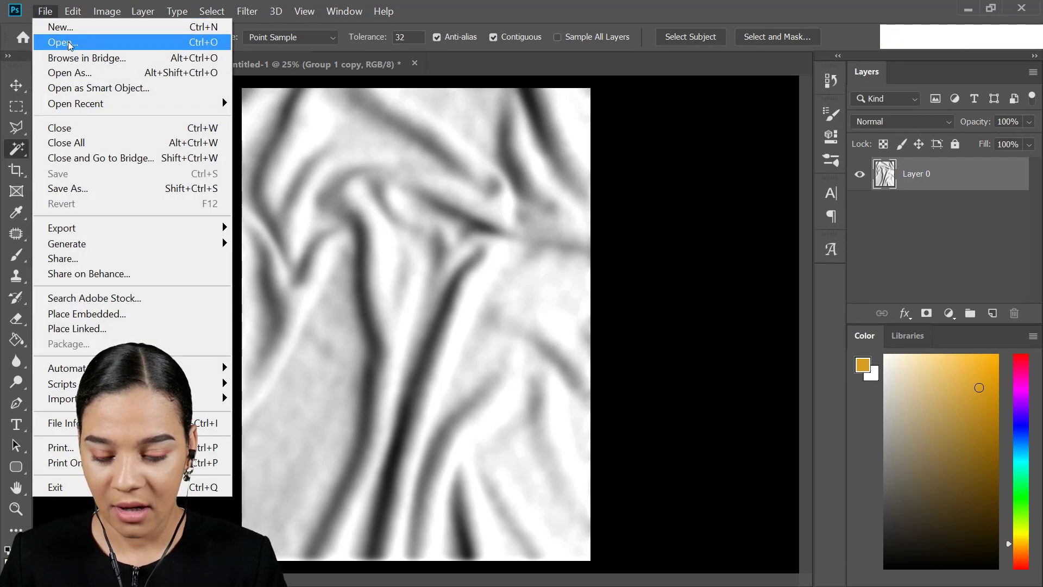
click(68, 41)
double_click(463, 122)
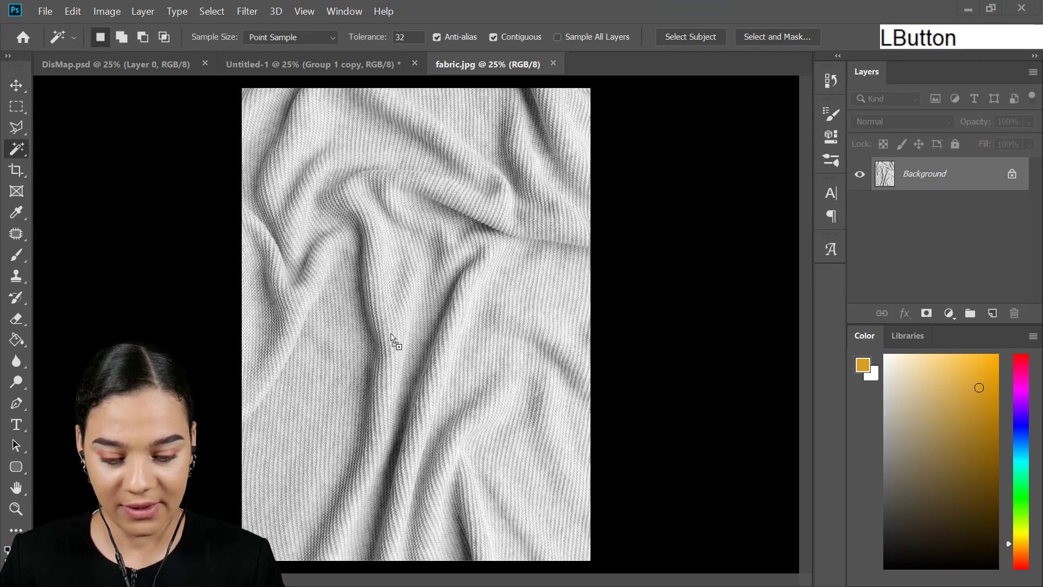
drag(410, 319, 408, 315)
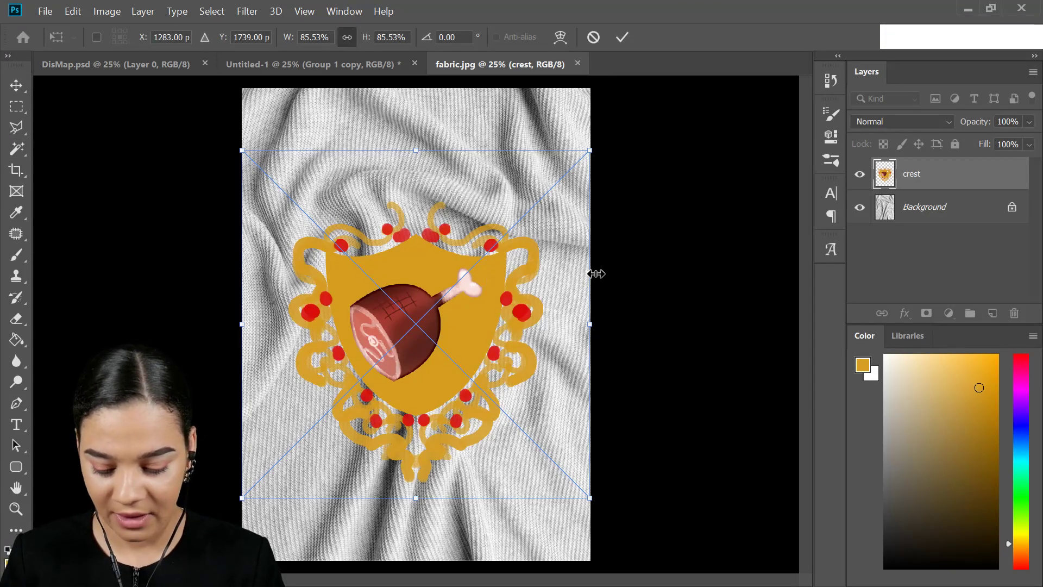
key(Return)
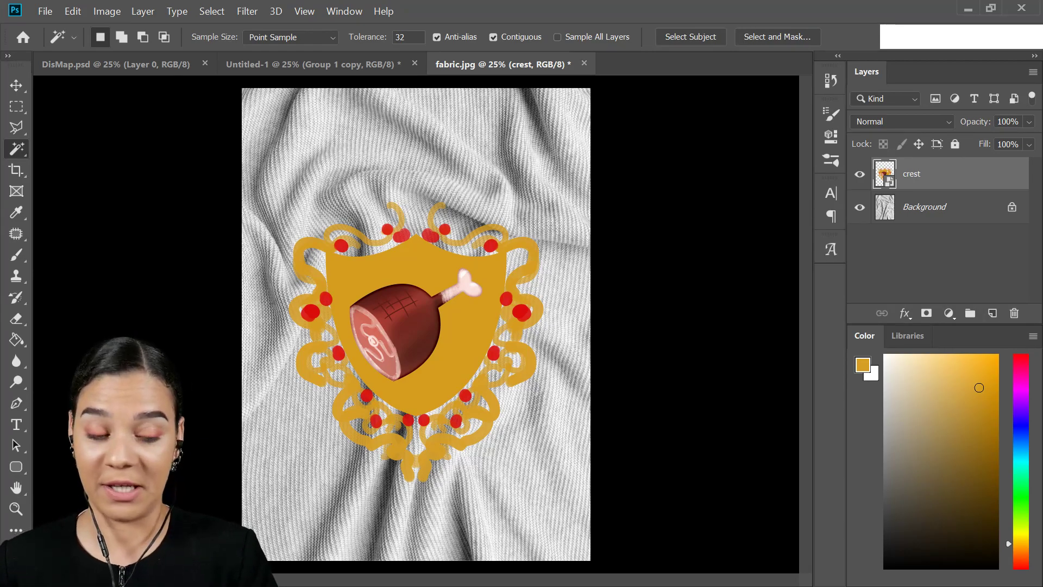
Hide the crest layer, then unlock the Background layer and rename it "fabric".
click(950, 174)
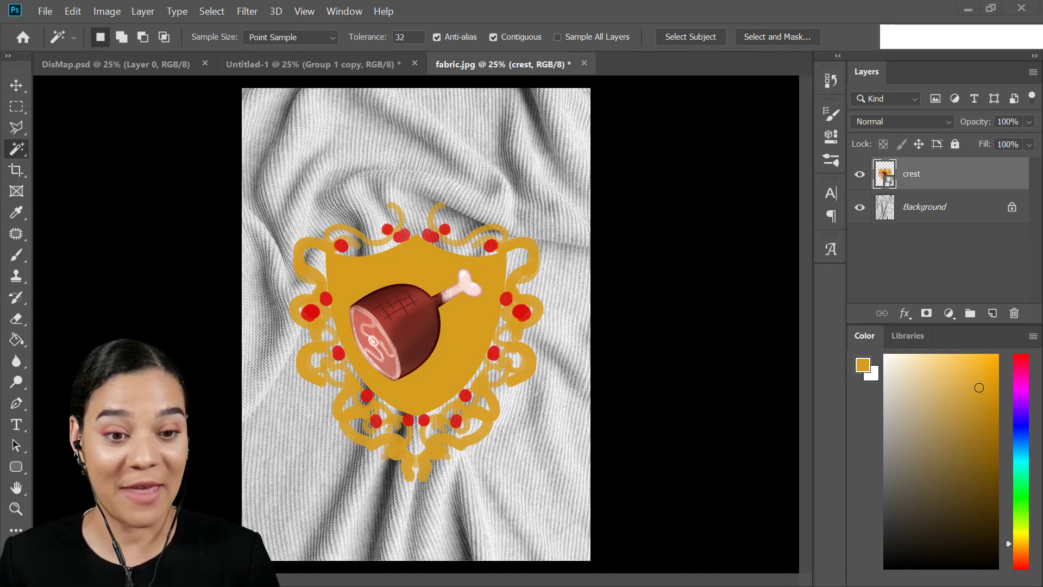
click(860, 175)
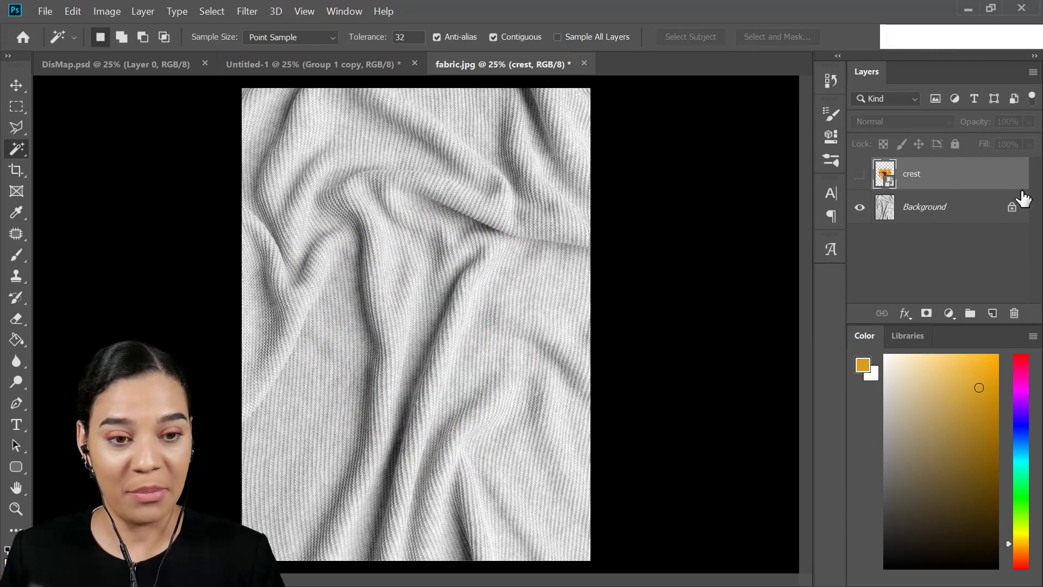
click(1013, 208)
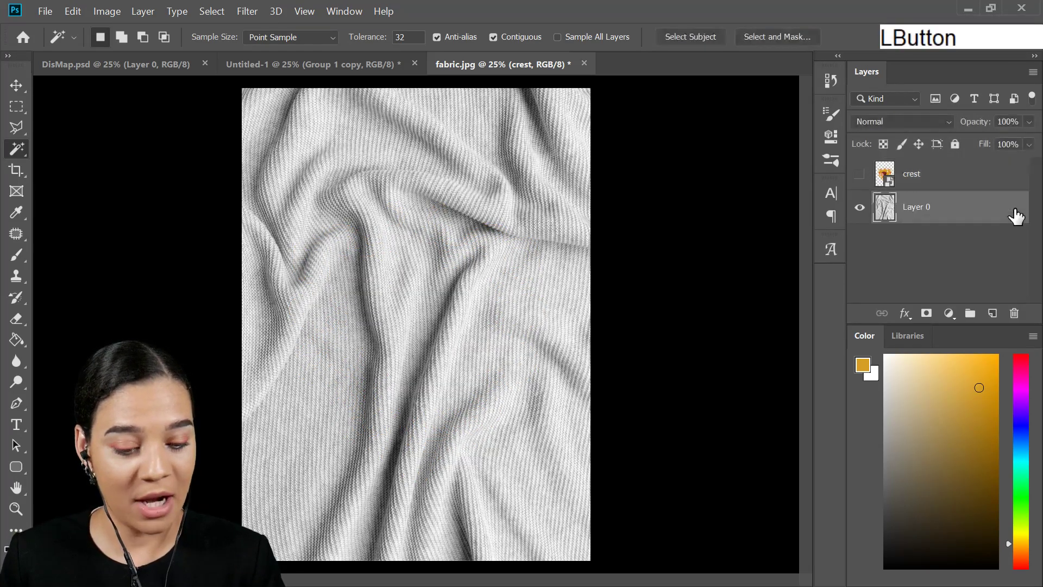
double_click(924, 209)
text(fabric)
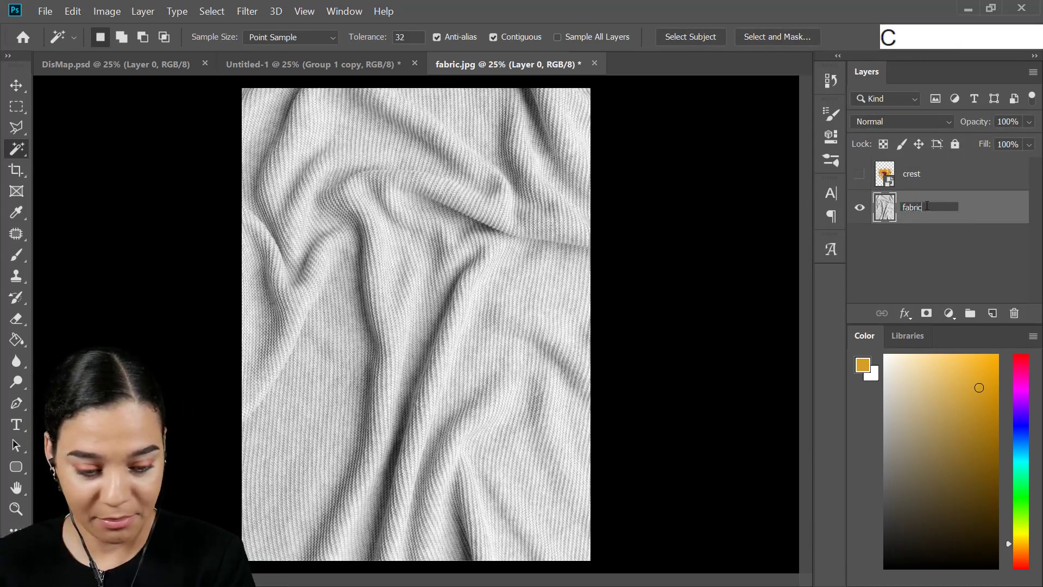
key(Return)
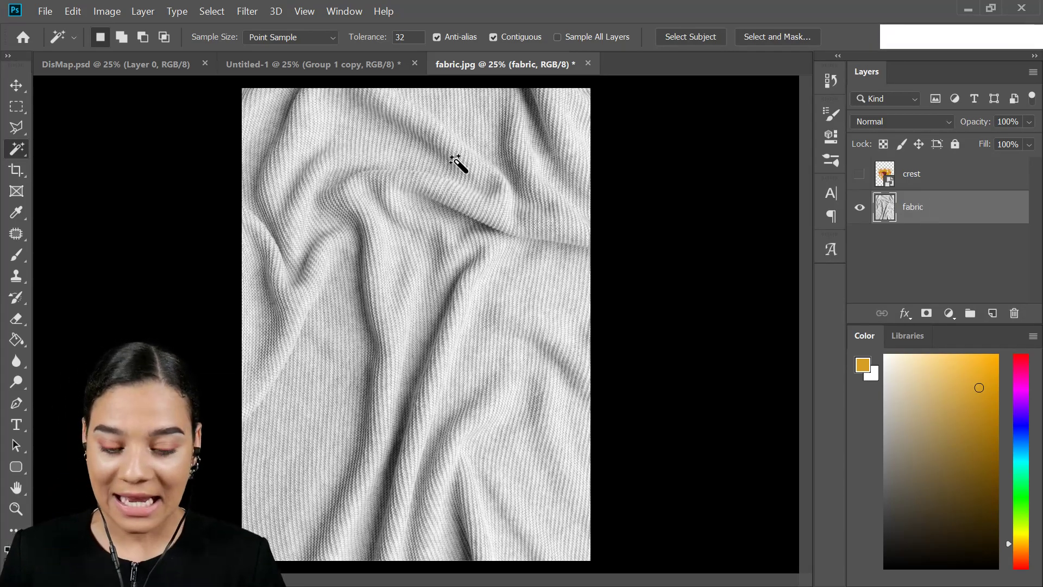
Create a new layer above the fabric layer and make a tall rectangular marquee selection over the fabric's upper middle.
key(ctrl)
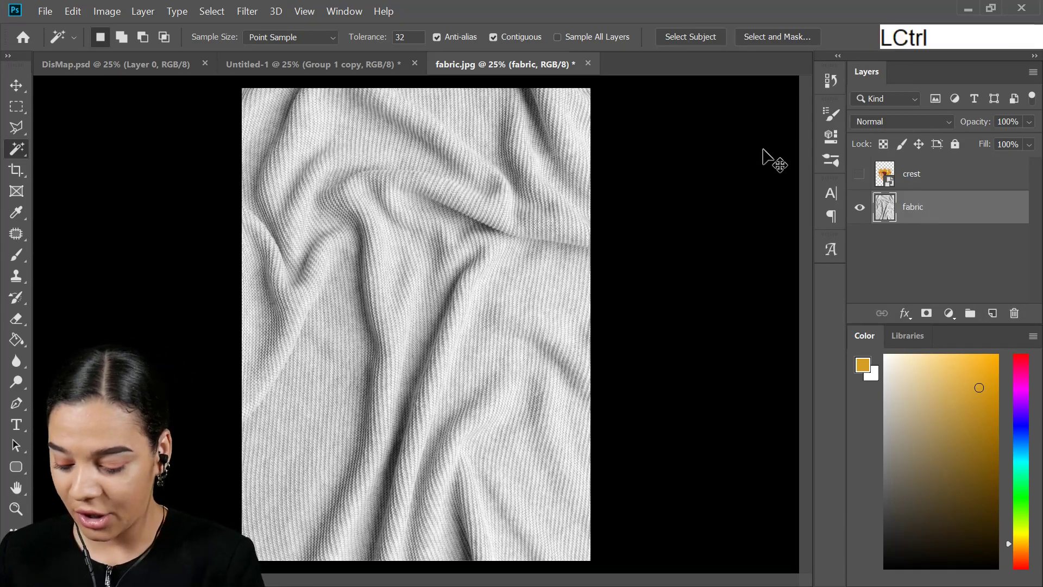
key(ctrl+shift+n)
key(Return)
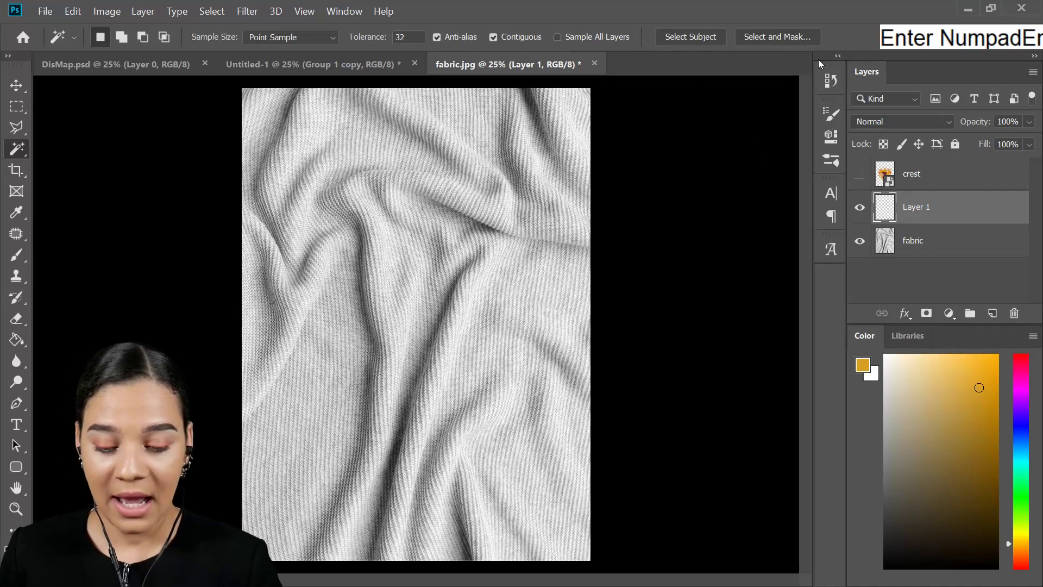
click(16, 106)
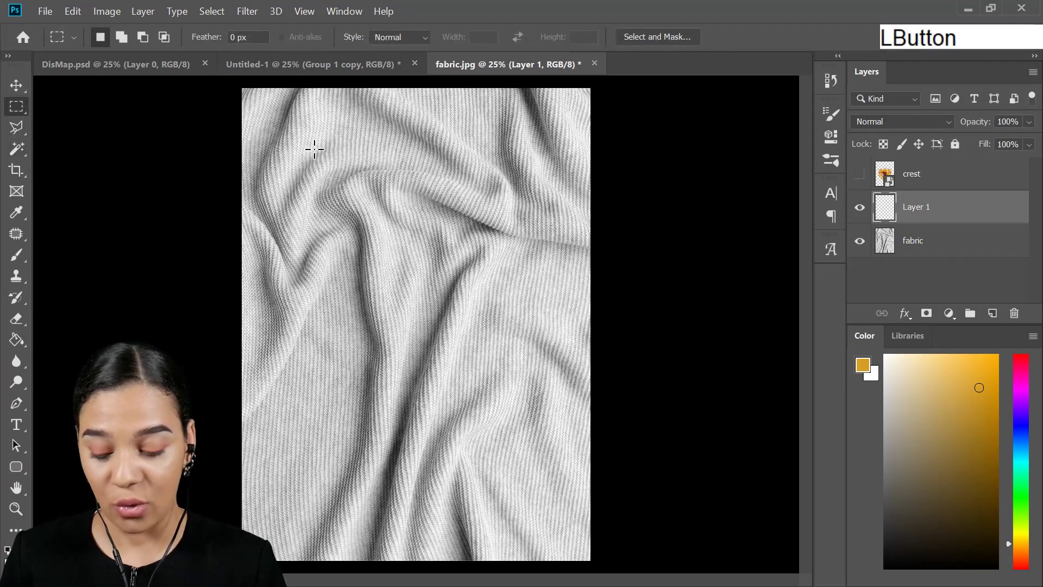
drag(344, 156, 446, 405)
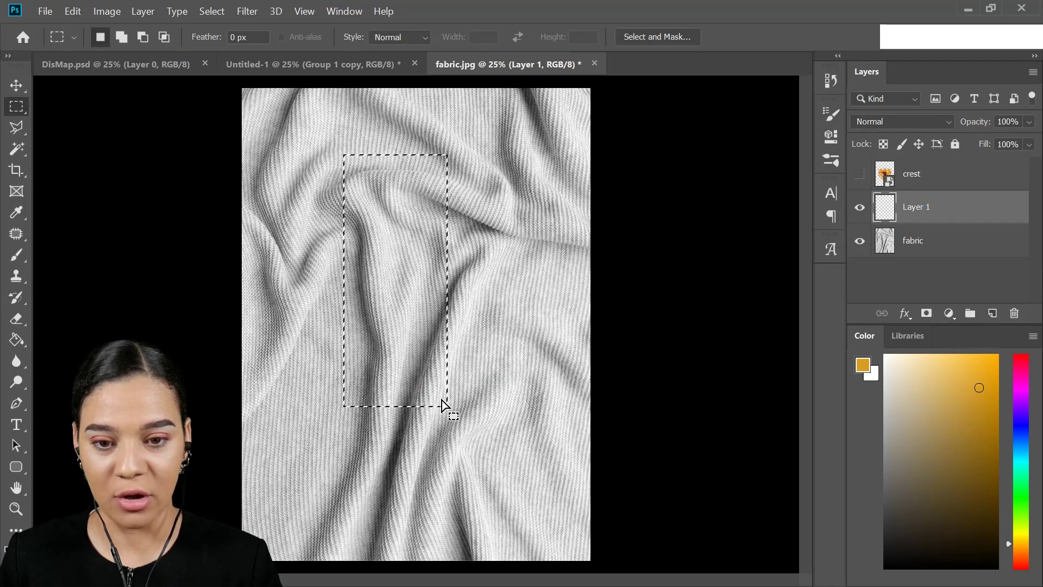
Fill the tall rectangular selection on the new layer with bright red using the Paint Bucket.
click(17, 341)
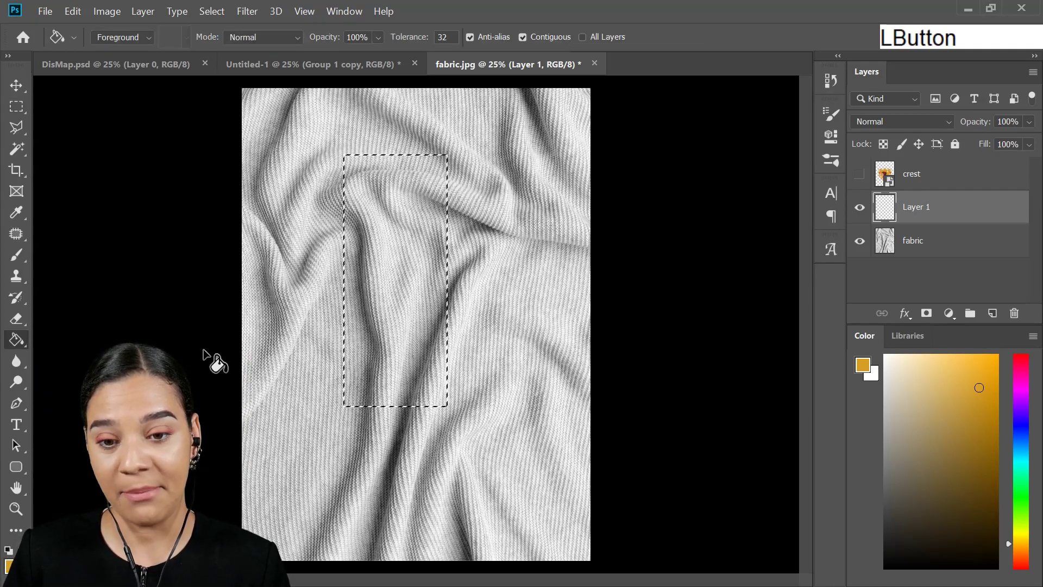
click(1023, 567)
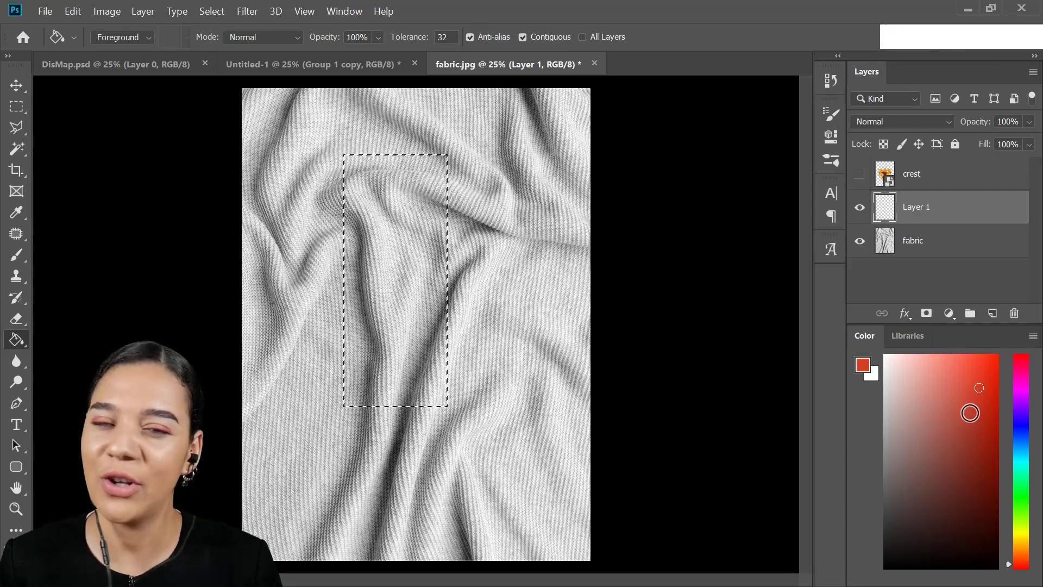
click(995, 375)
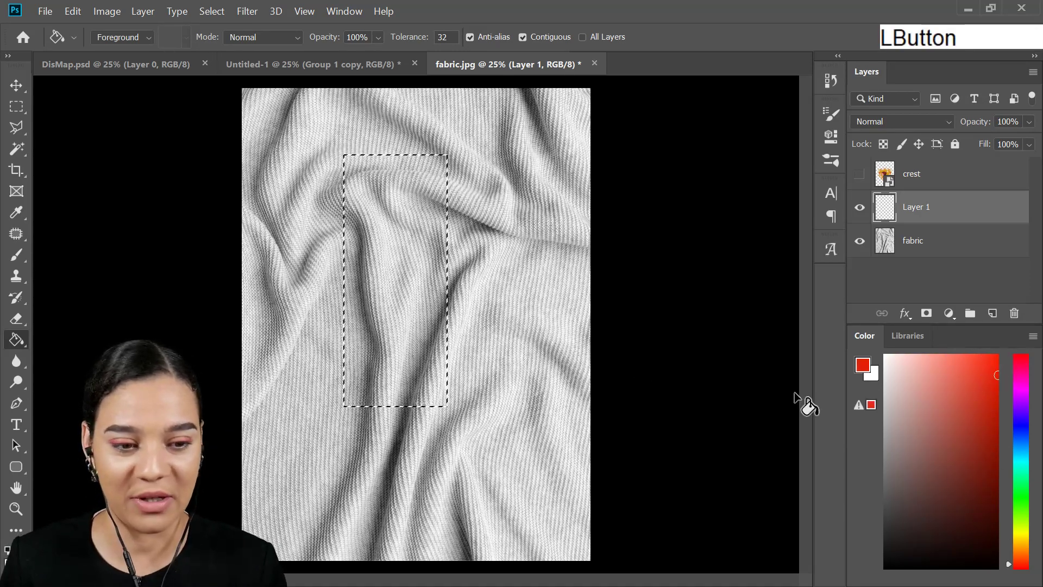
click(394, 320)
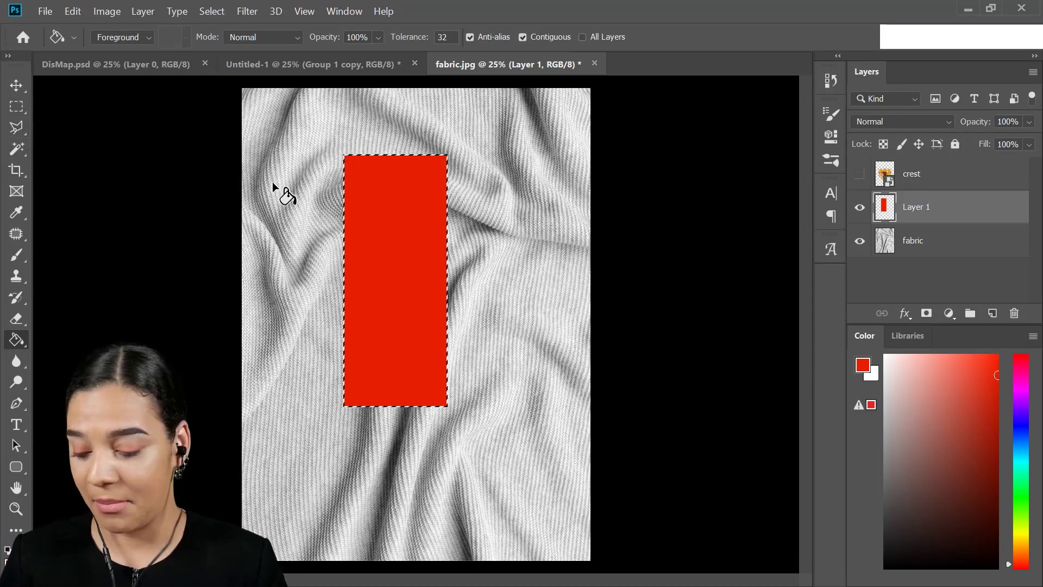
Cut away the red rectangle's lower-left corner along a diagonal Polygonal Lasso selection, leaving a slanted bottom edge.
click(18, 129)
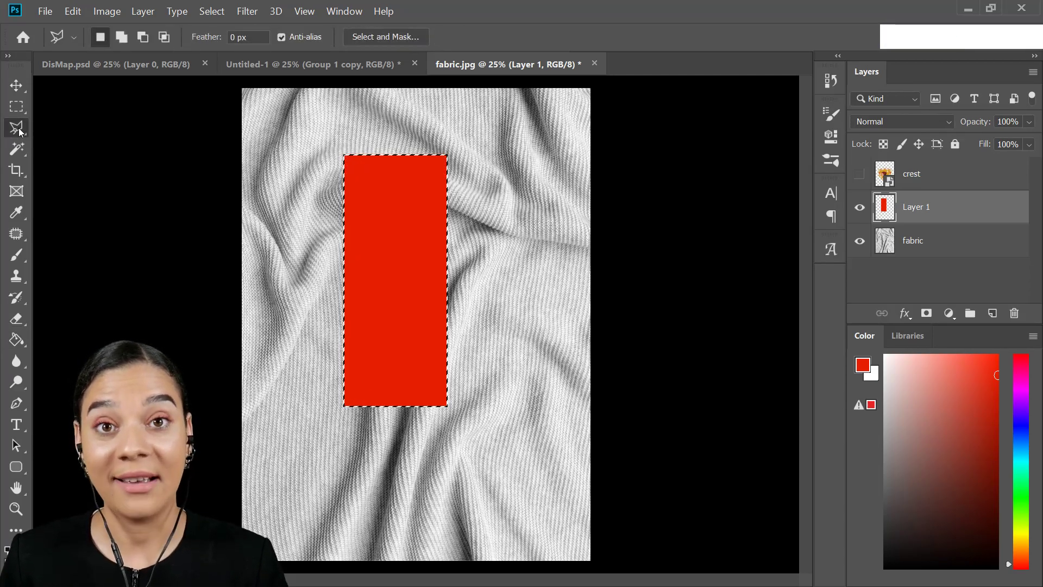
right_click(19, 130)
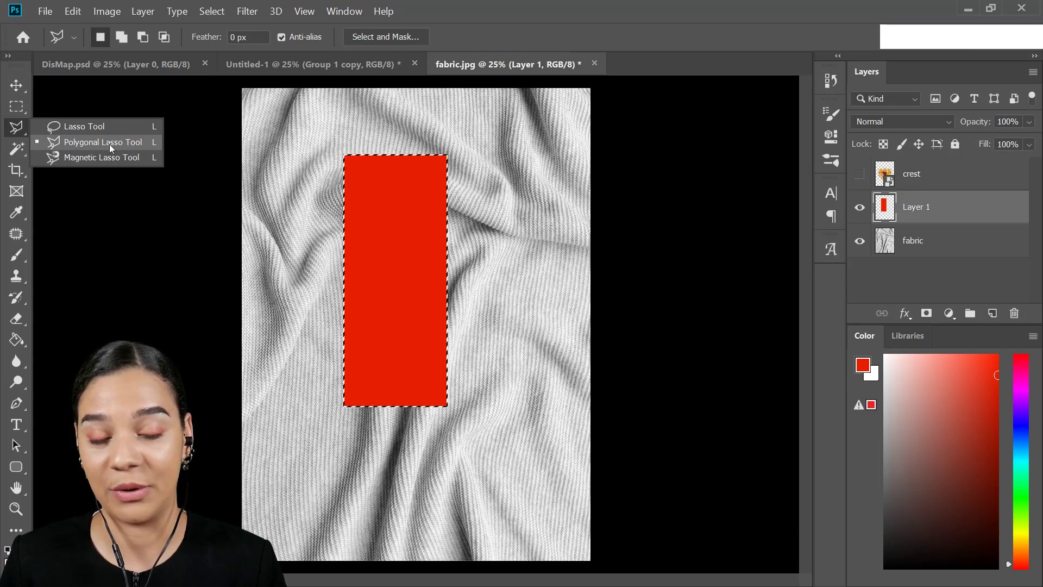
click(335, 325)
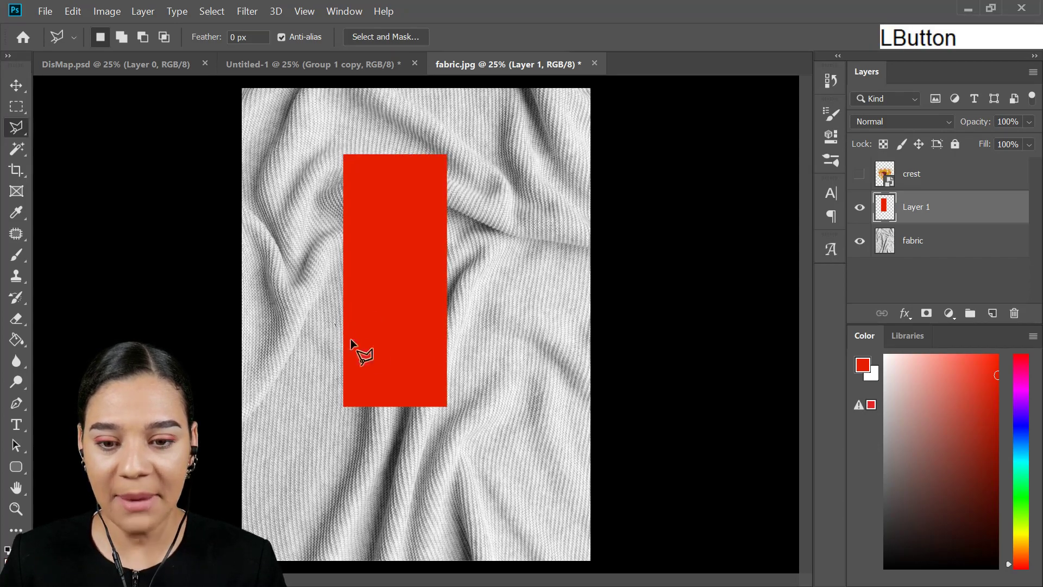
click(456, 409)
click(404, 443)
click(321, 426)
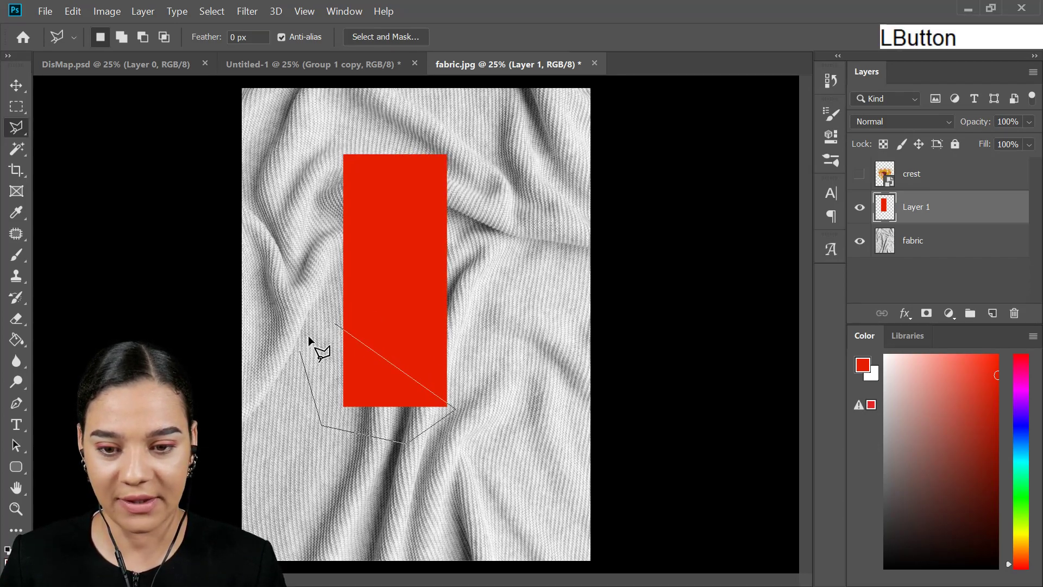
click(333, 325)
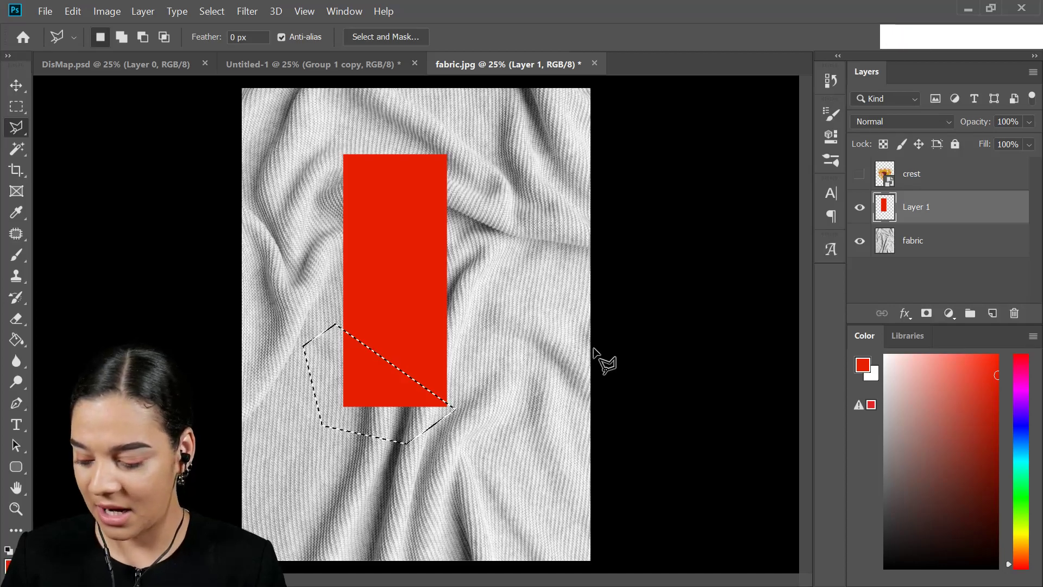
key(ctrl+x)
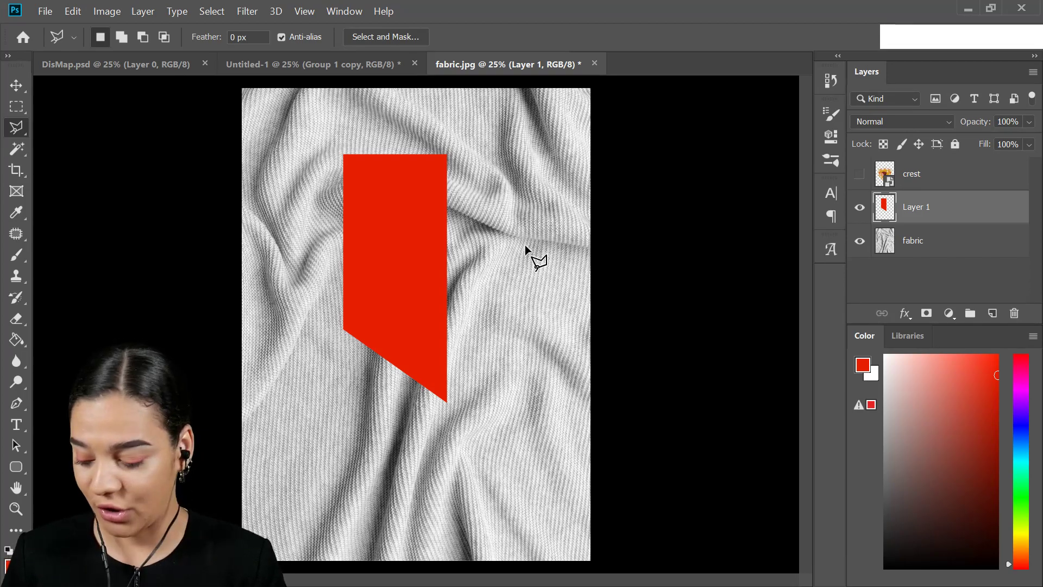
Duplicate the slanted red shape, flip the copy horizontally and align it against the original's right edge to form a symmetrical pennant.
key(ctrl)
key(ctrl+j)
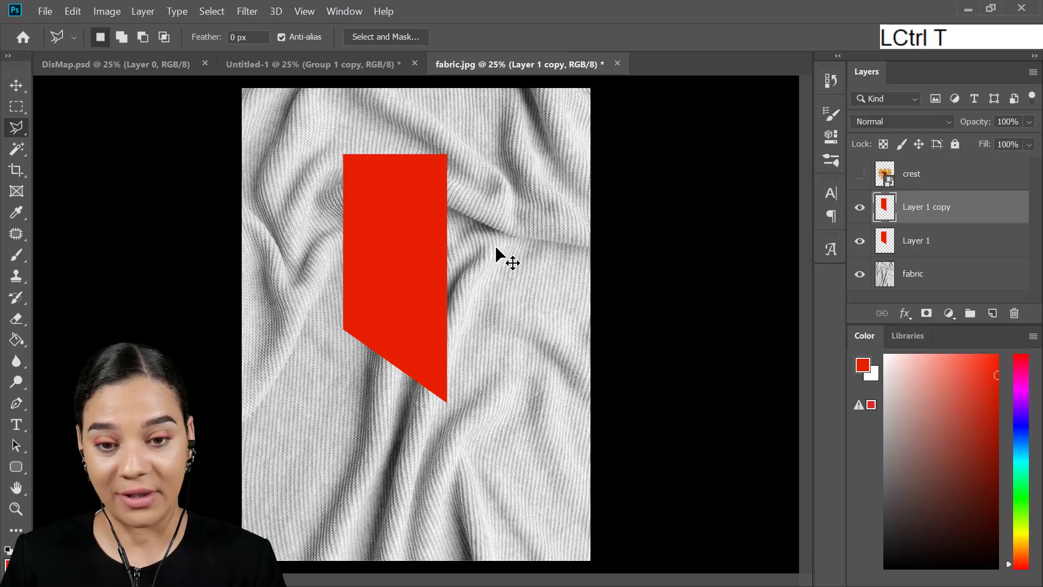
key(ctrl+t)
right_click(400, 259)
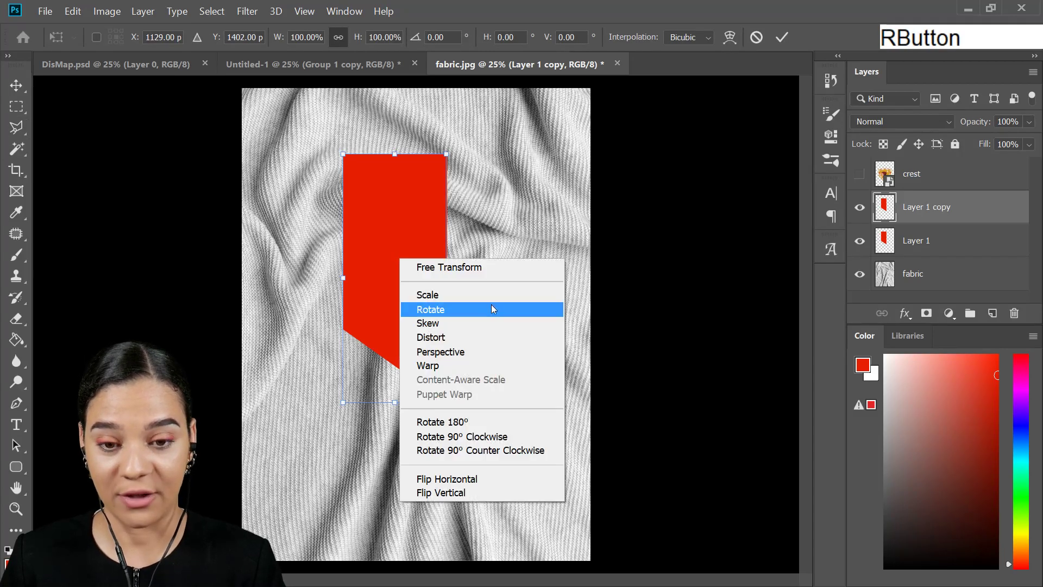
click(456, 479)
drag(404, 265, 481, 272)
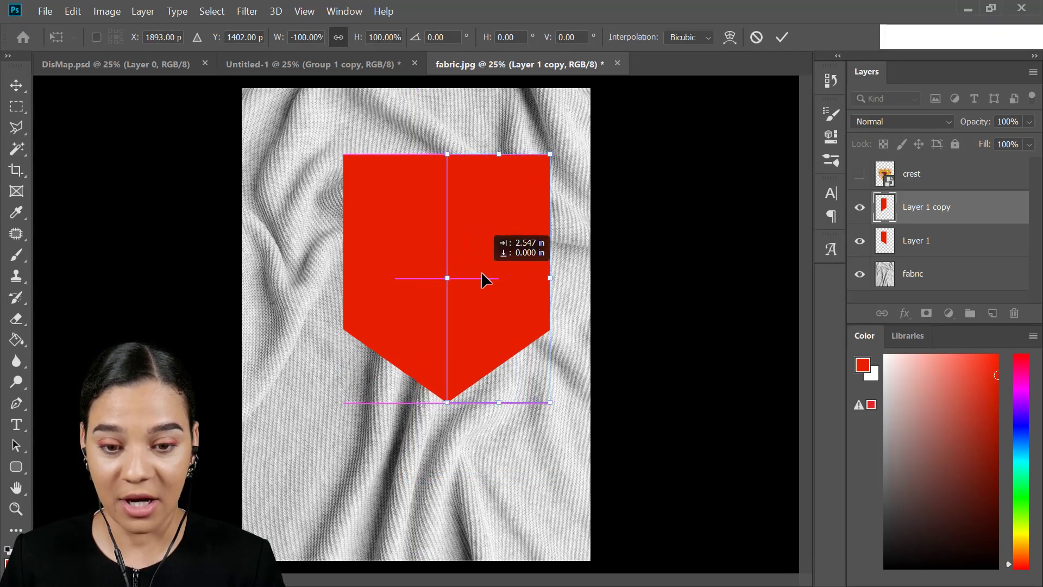
key(Left)
key(Right)
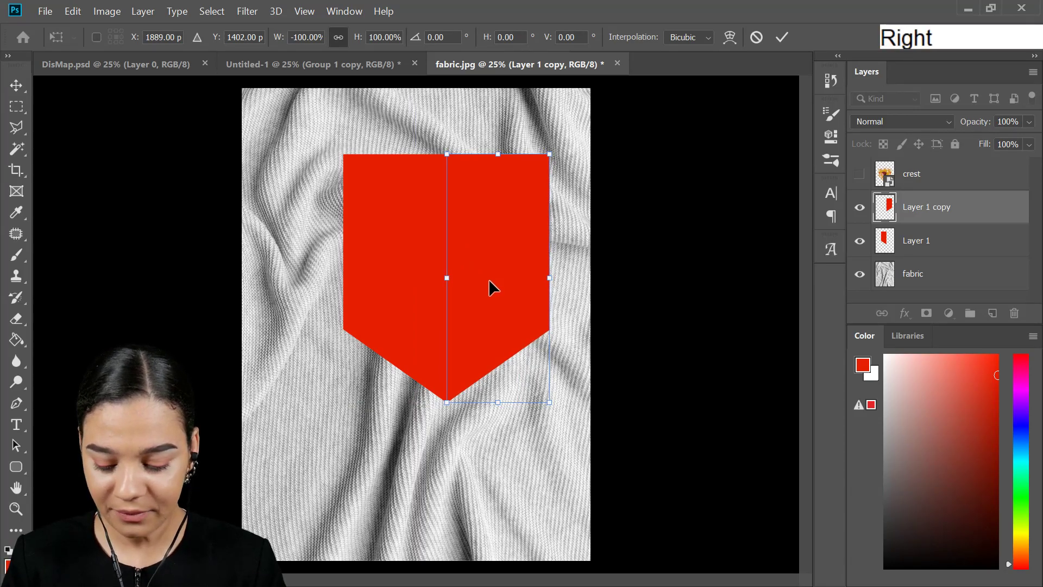
key(Return)
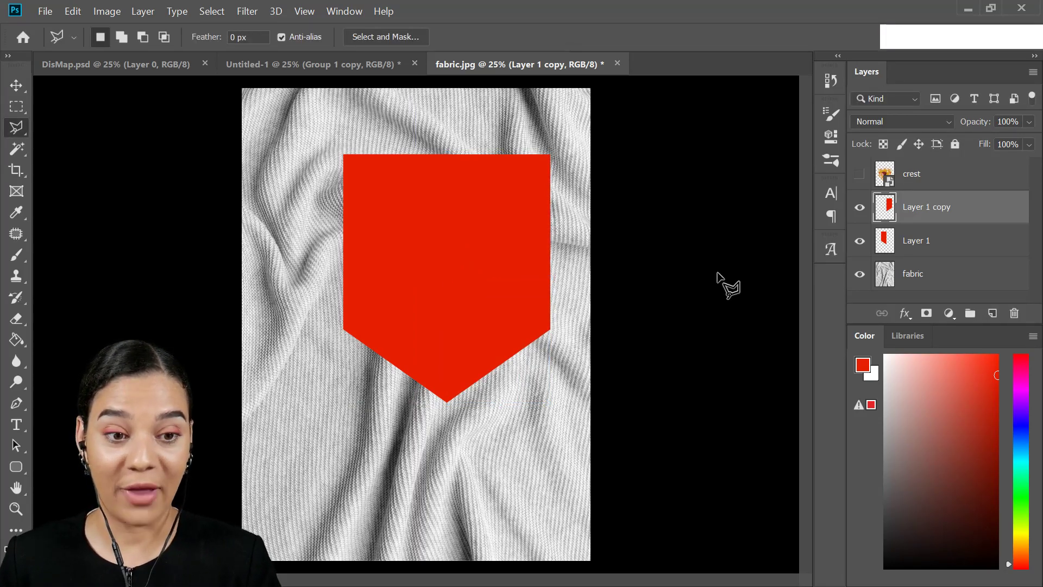
Merge the two red halves into one layer and scale the pennant to 128.74% width and 173.44% height, centred over the fabric.
key(ctrl)
key(ctrl+e)
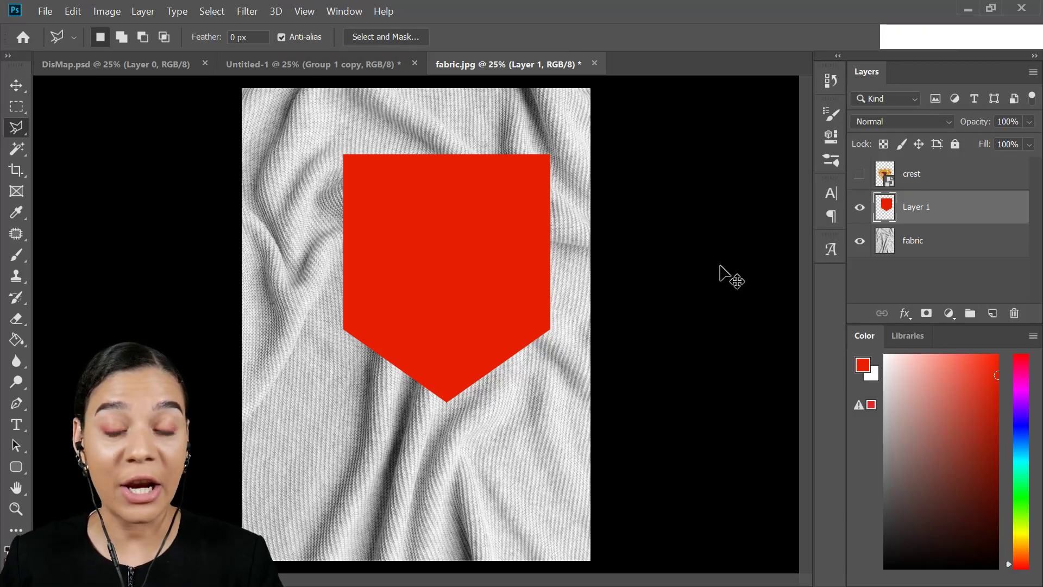
key(ctrl+t)
drag(447, 403, 450, 492)
drag(472, 288, 449, 291)
drag(516, 156, 591, 138)
key(Return)
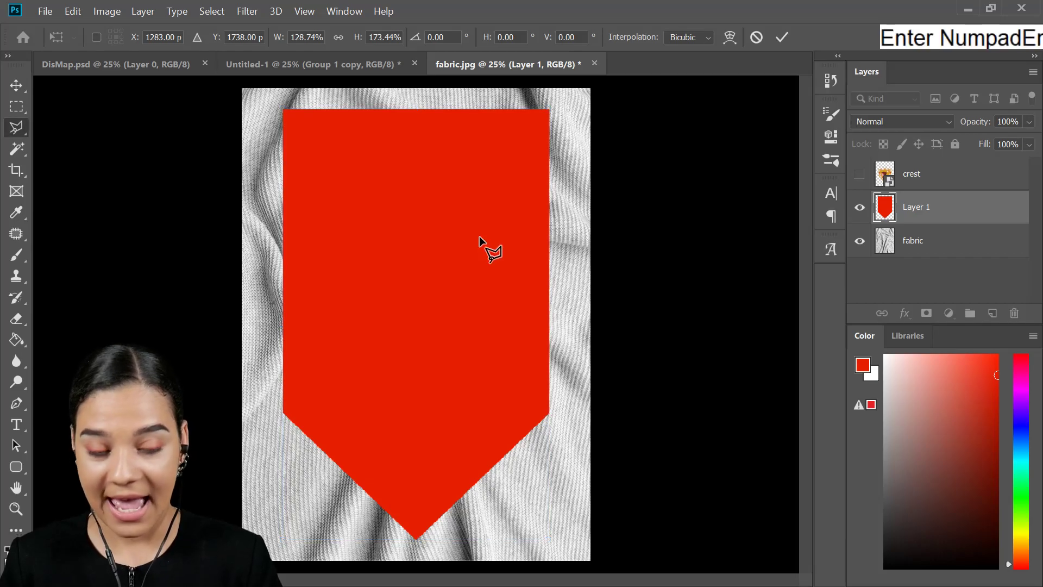
Rename the red pennant layer "flag".
double_click(918, 209)
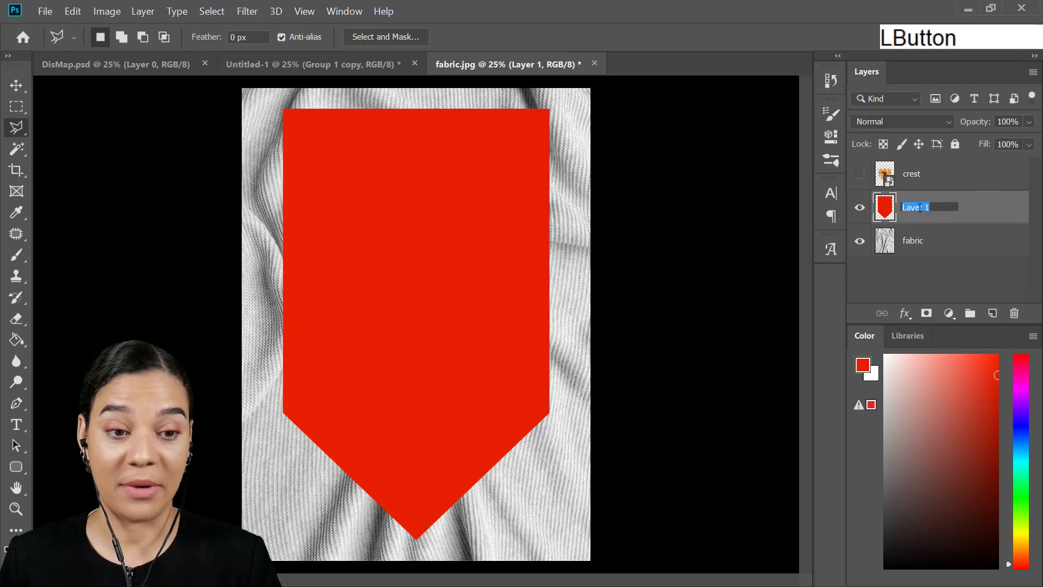
text(flag)
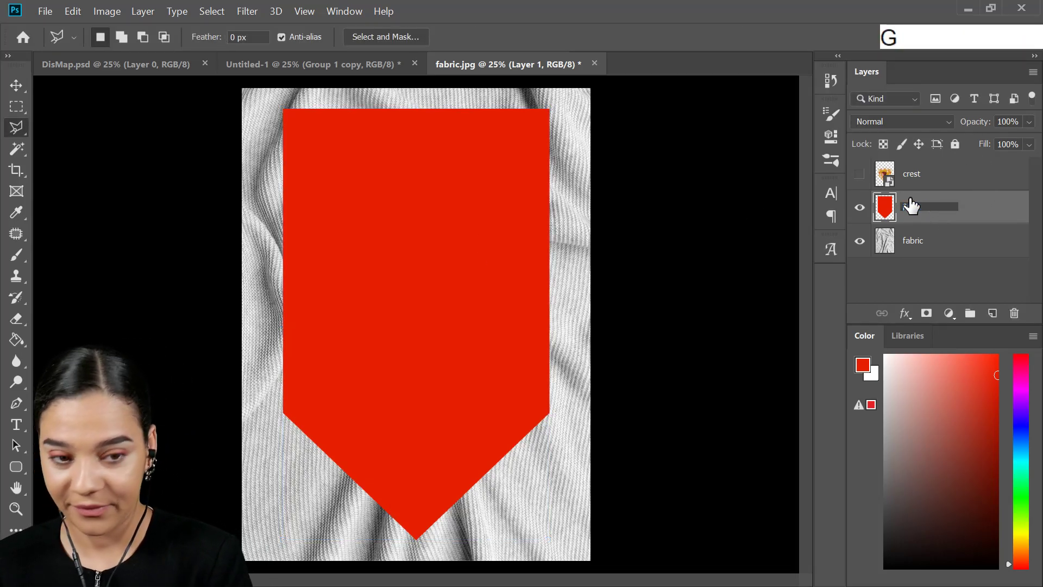
key(Return)
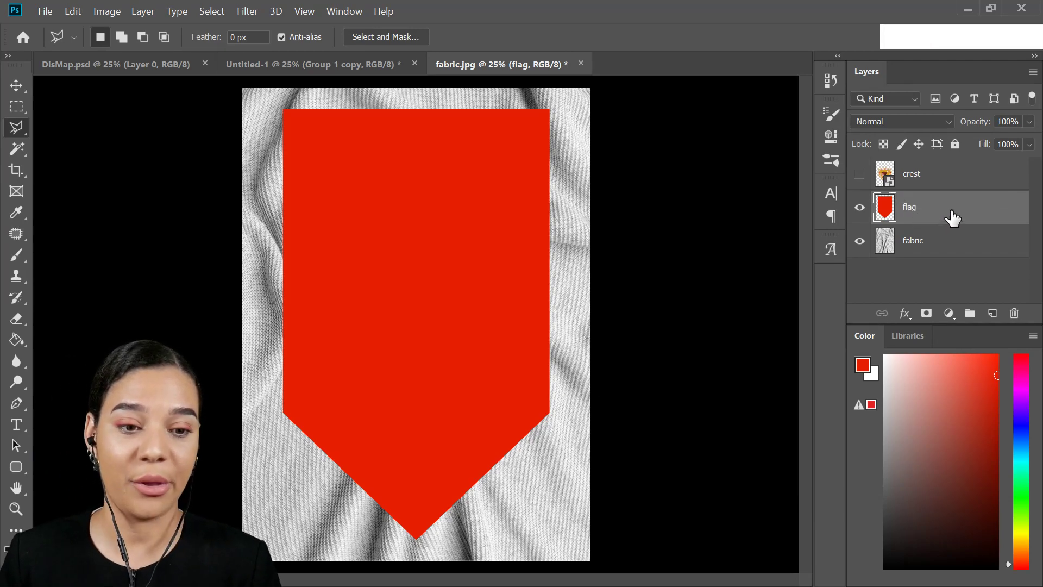
Place the flag layer beneath the fabric layer and clip the fabric to the pennant shape with a clipping mask.
drag(952, 212, 955, 260)
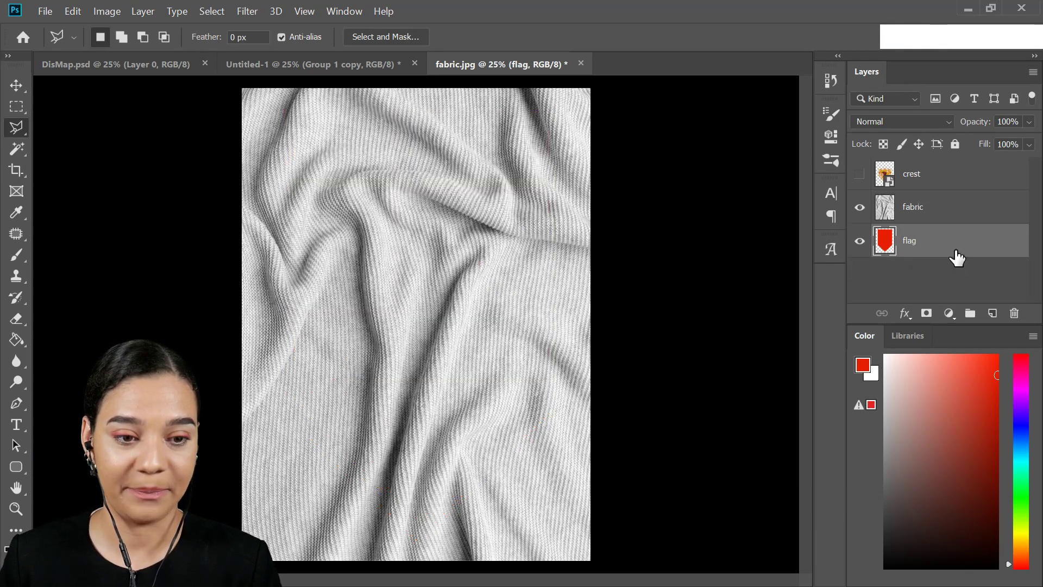
right_click(939, 210)
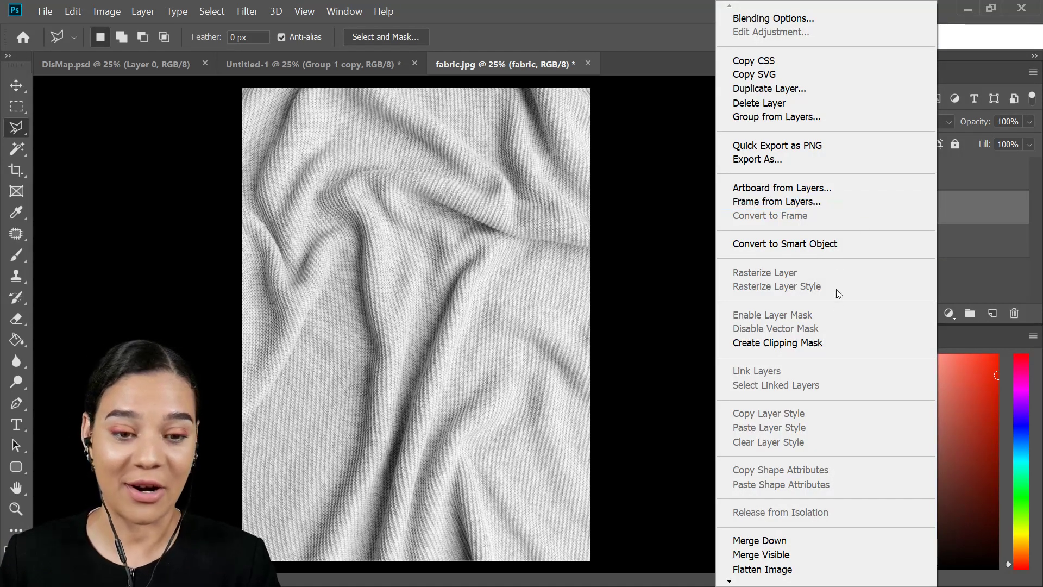
click(806, 343)
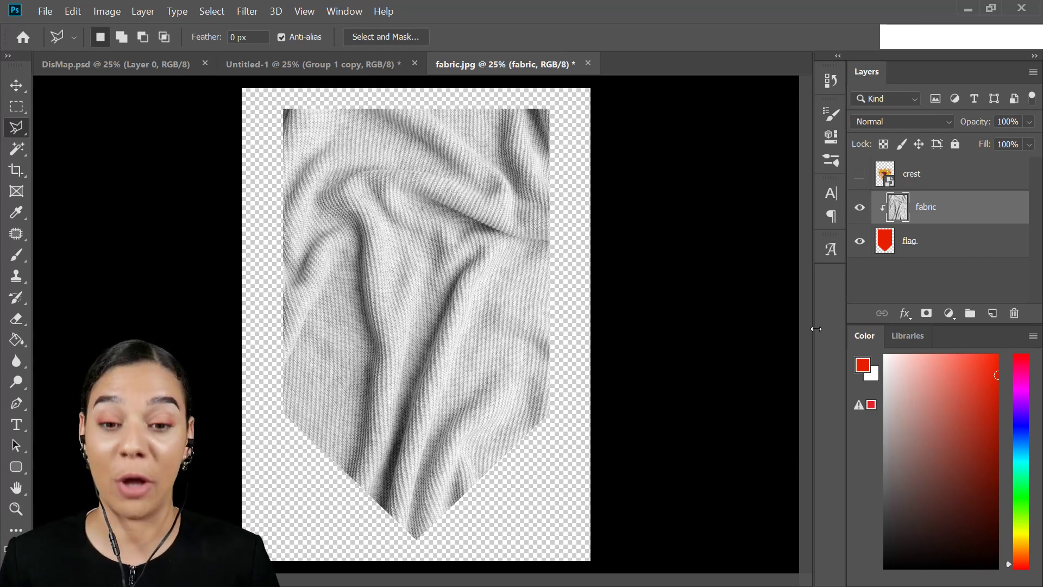
Apply a Color Overlay to the fabric layer using dark blue 2d2e63, Hard Light blend mode and 100% opacity.
double_click(963, 219)
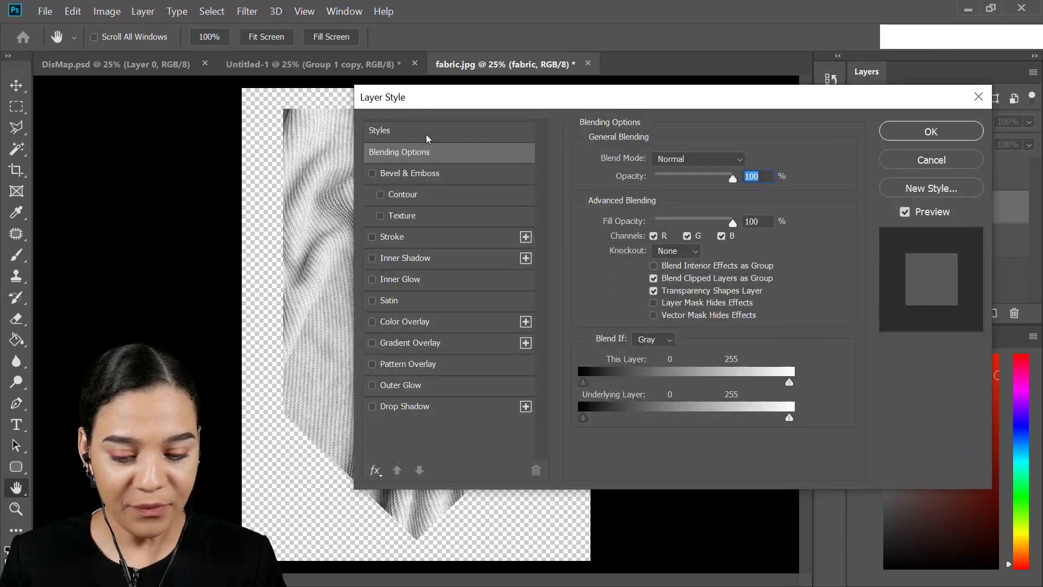
click(426, 325)
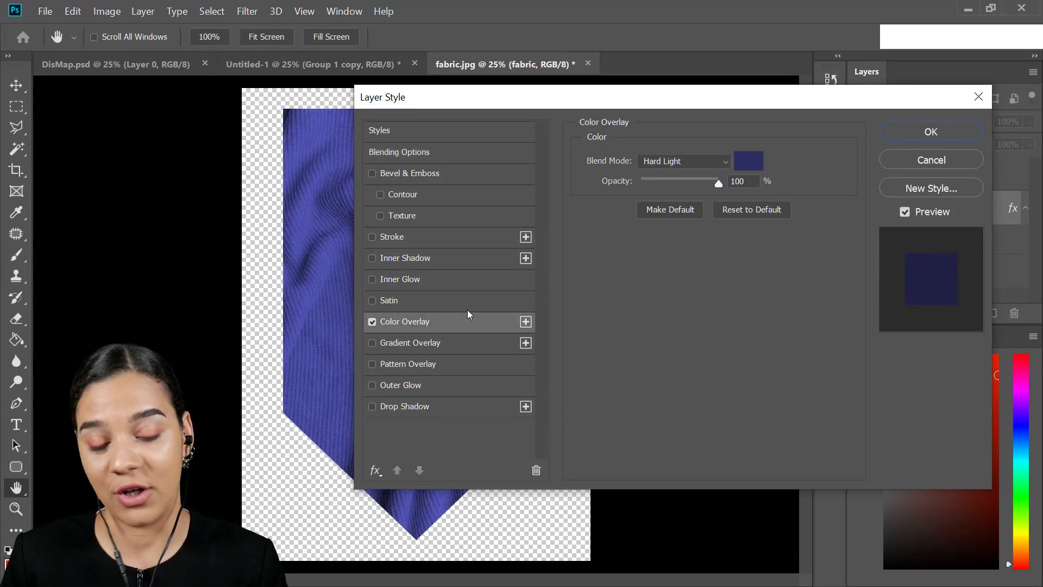
click(749, 162)
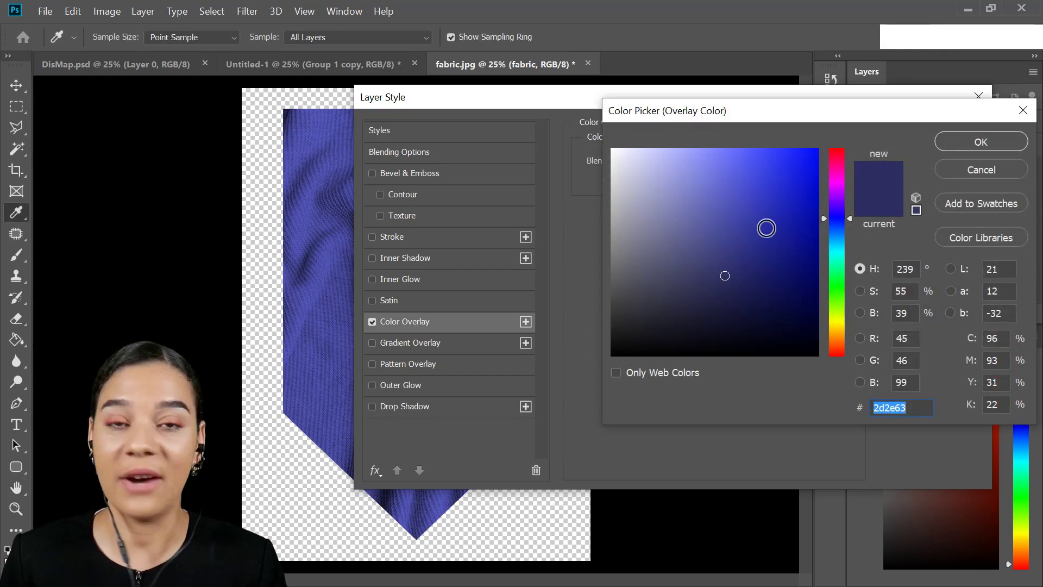
click(978, 170)
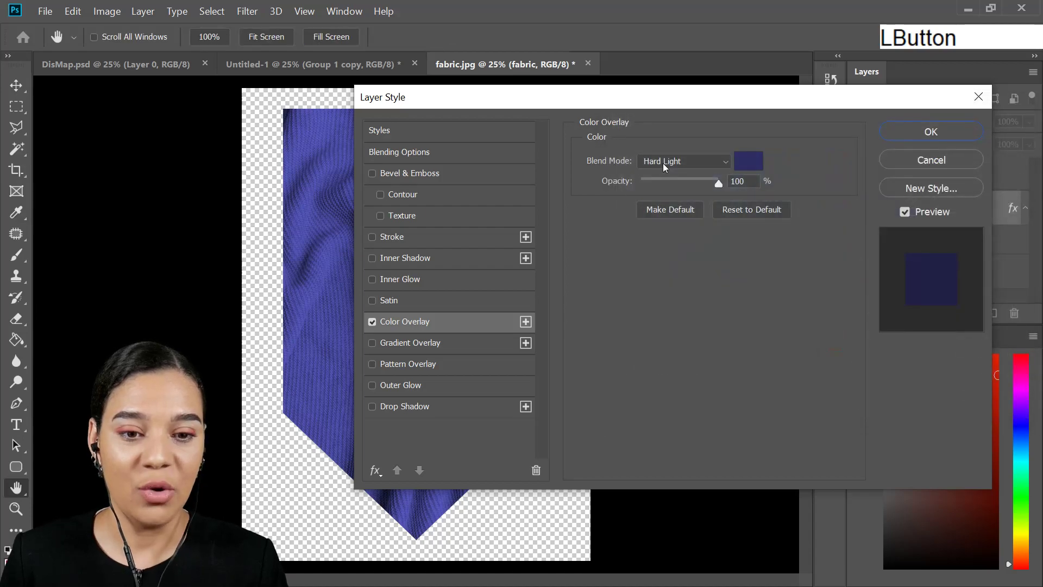
click(664, 163)
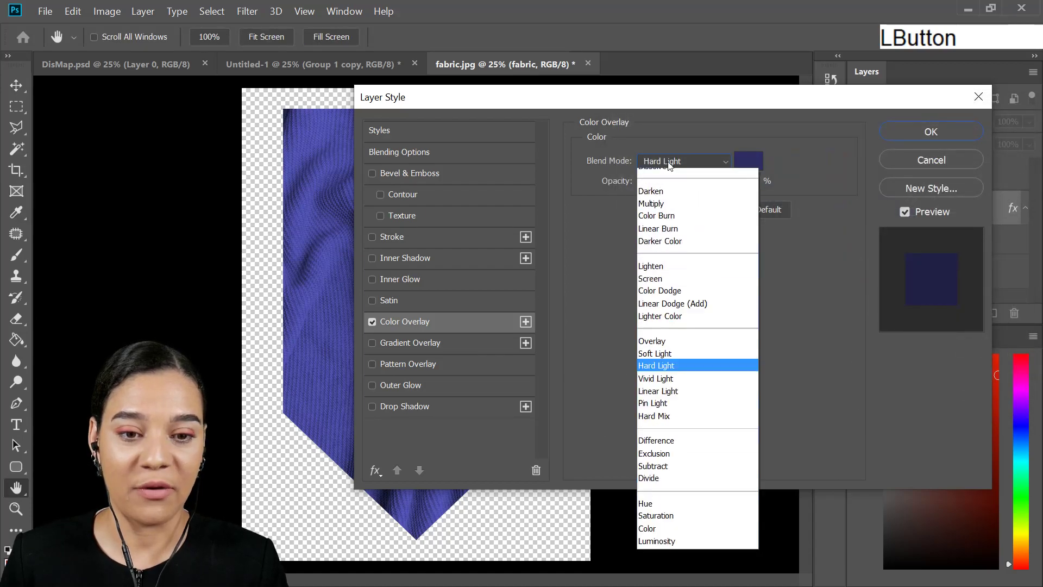
click(804, 271)
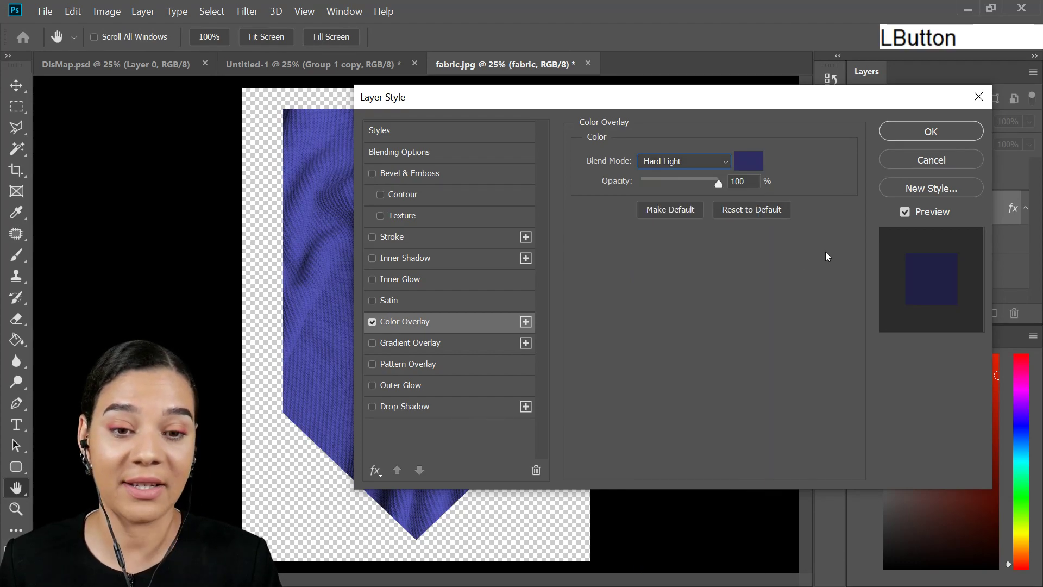
click(946, 140)
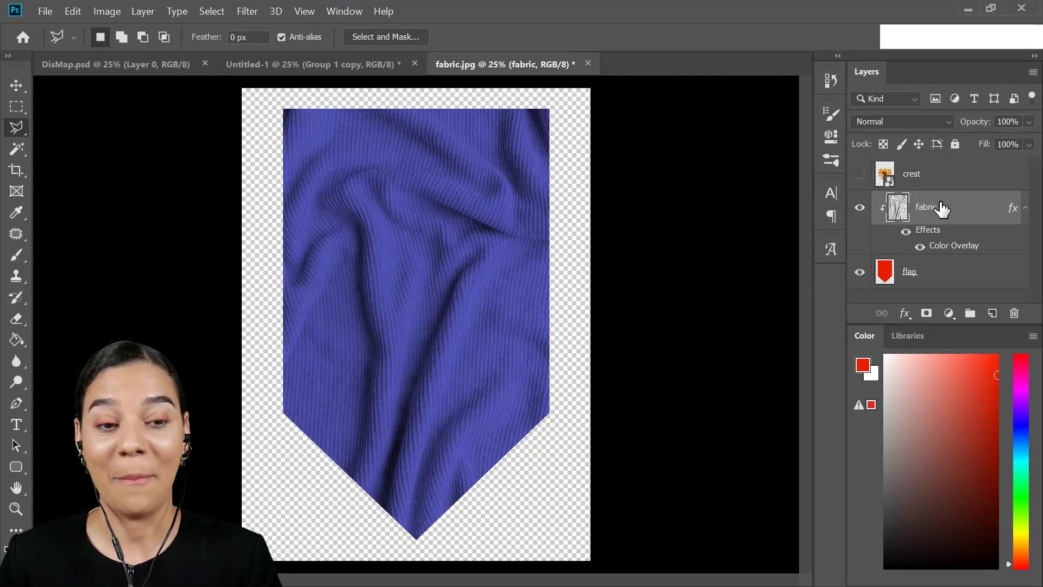
Group the fabric layer with the pennant layer below it and name the group "flag".
click(1026, 208)
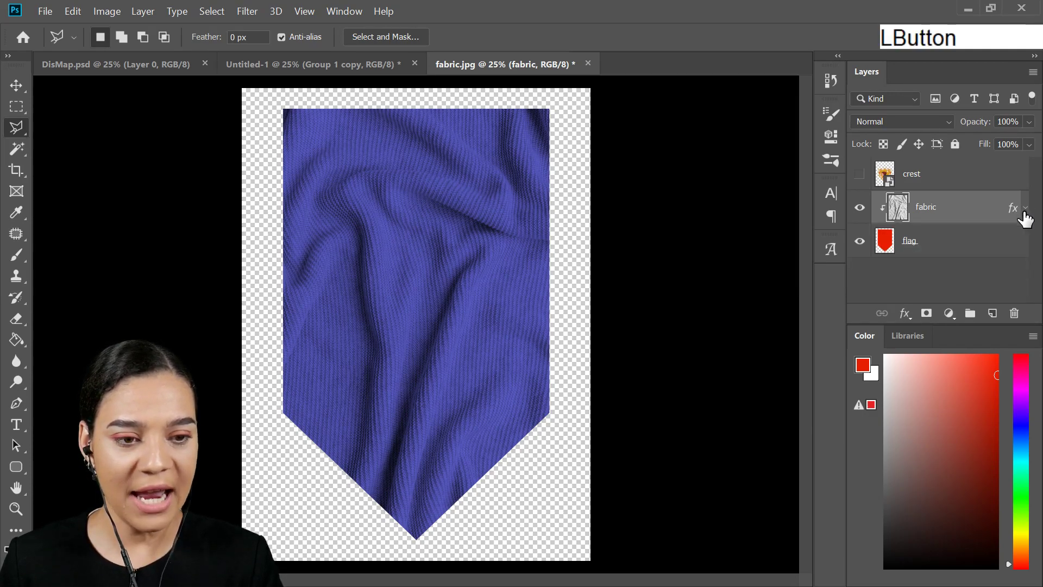
key(shift)
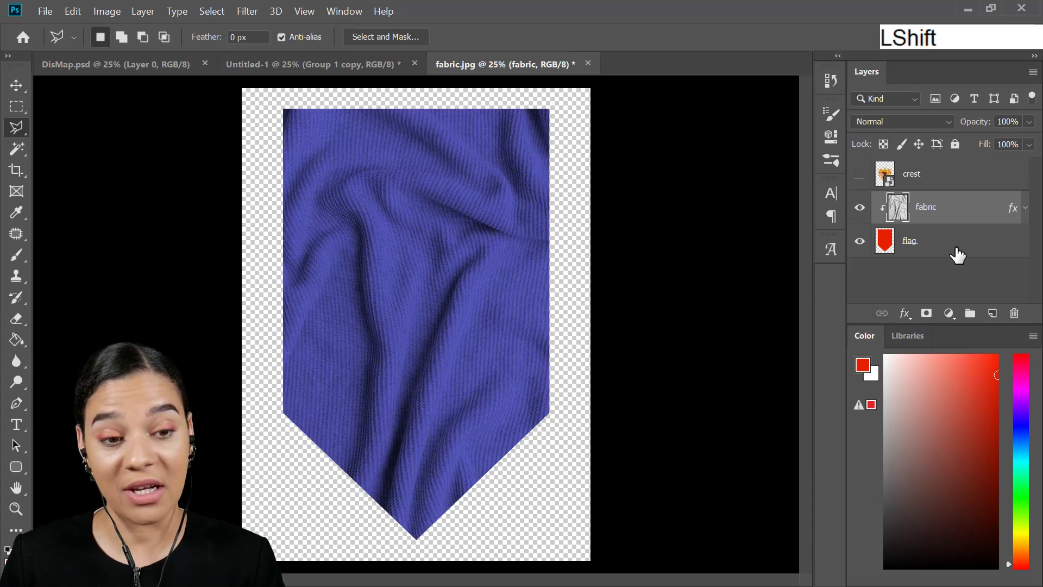
shift+click(951, 252)
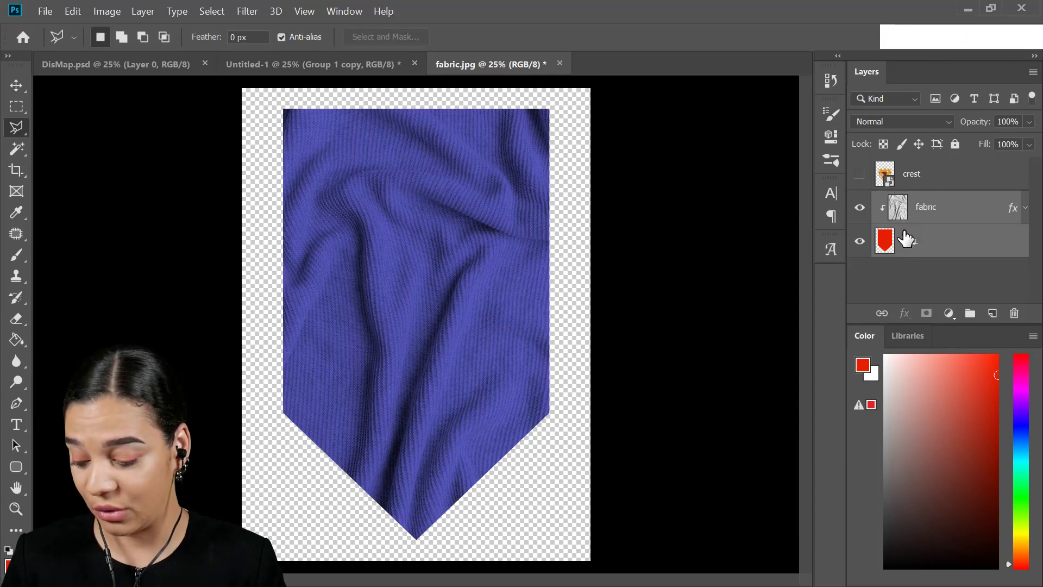
key(ctrl+g)
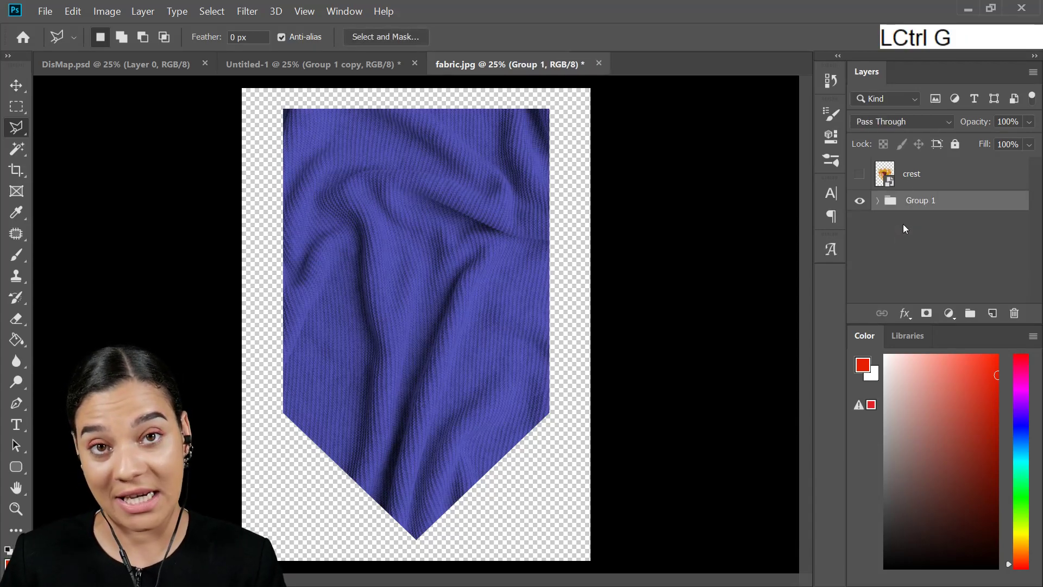
double_click(921, 201)
text(flag)
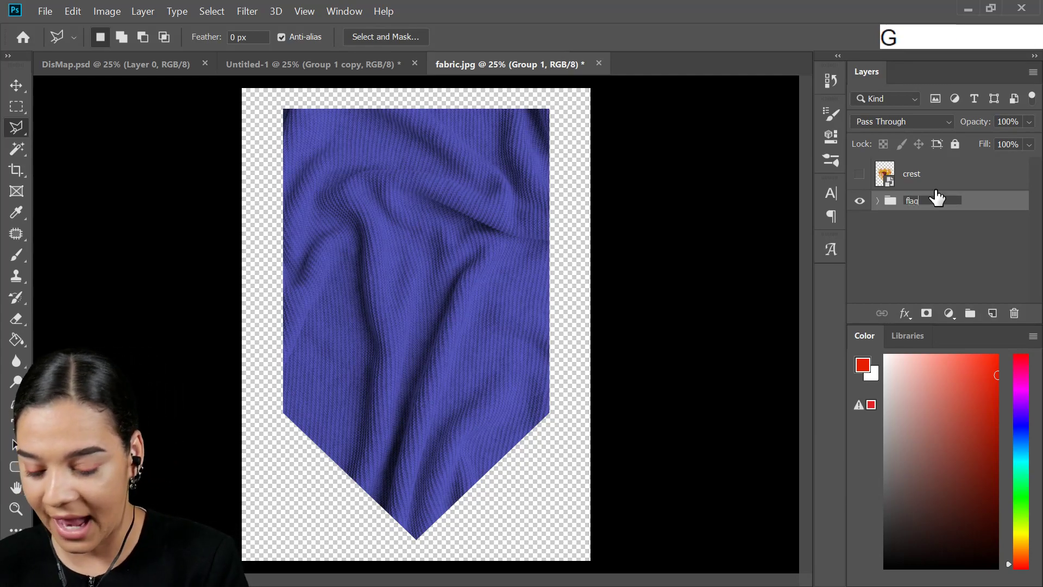
key(Return)
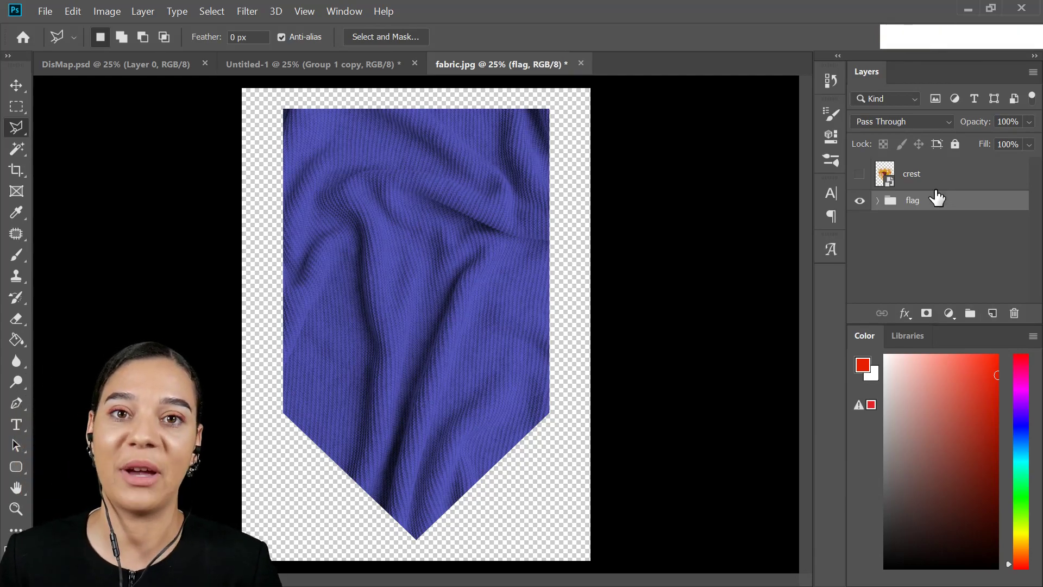
Show the crest layer and move the crest straight up on the pennant to a Y position of 1511.20 px.
click(860, 174)
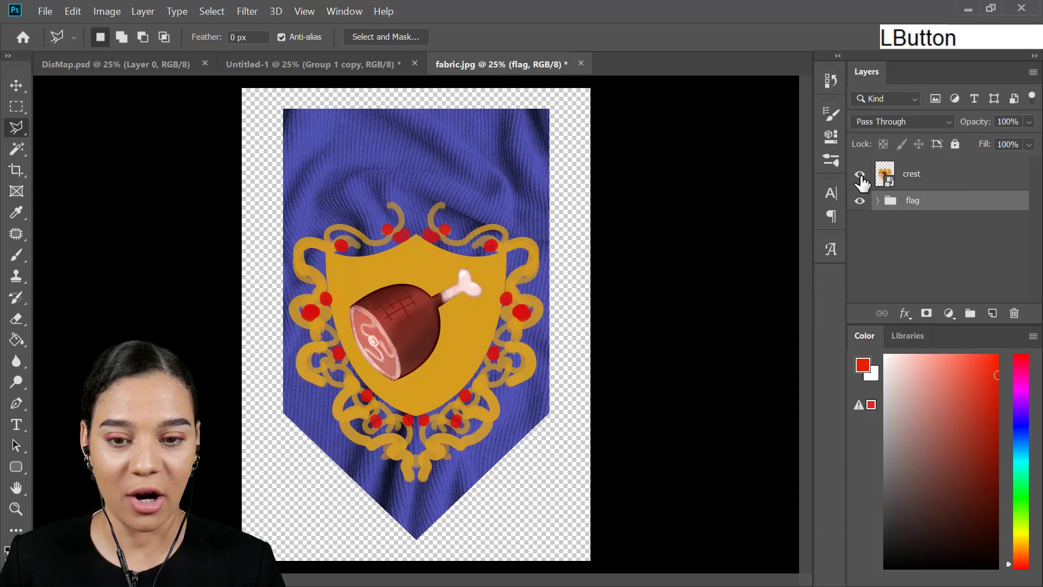
click(946, 182)
key(ctrl+t)
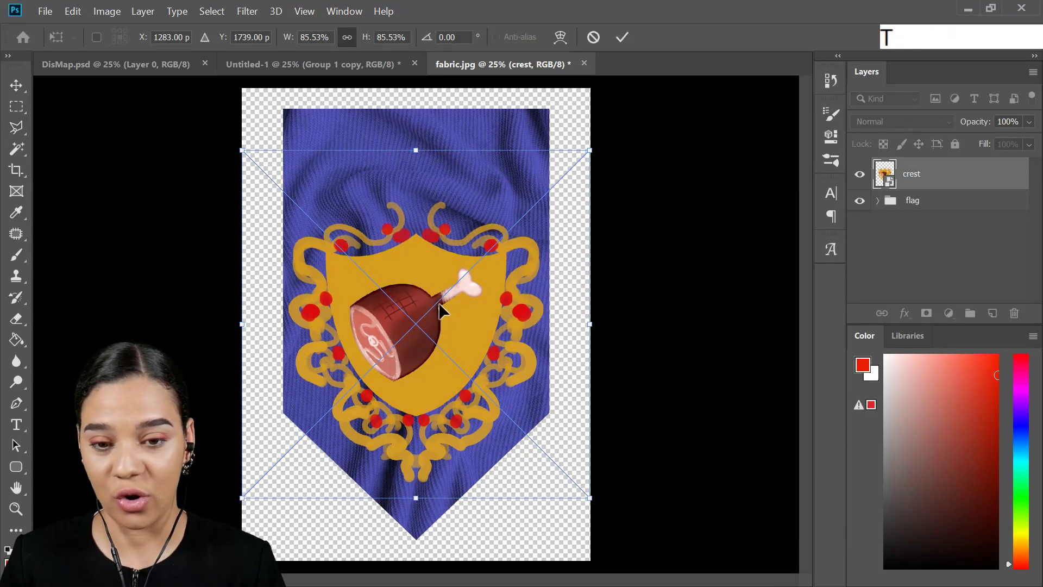
drag(451, 335, 463, 302)
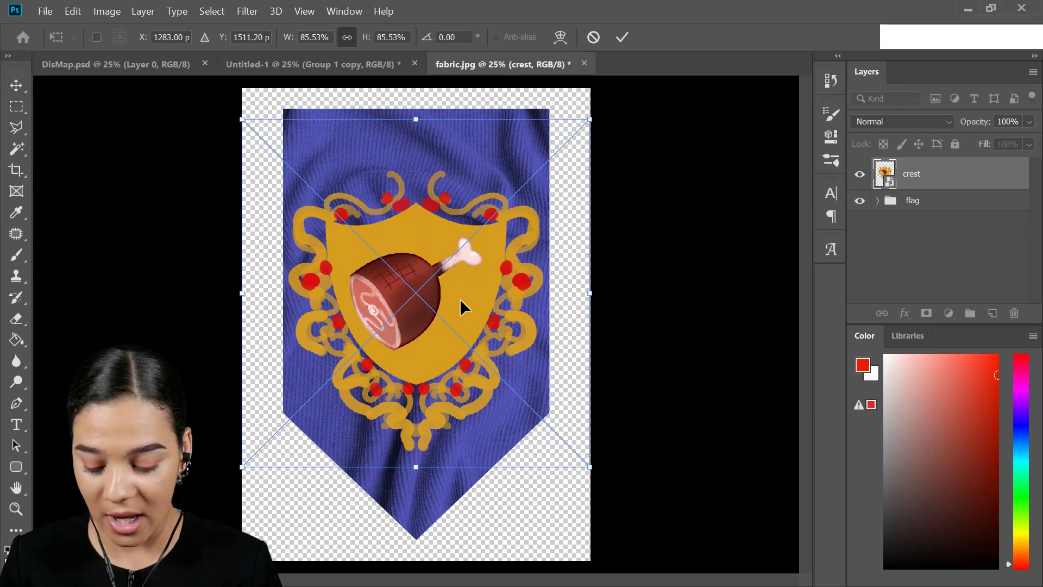
key(Return)
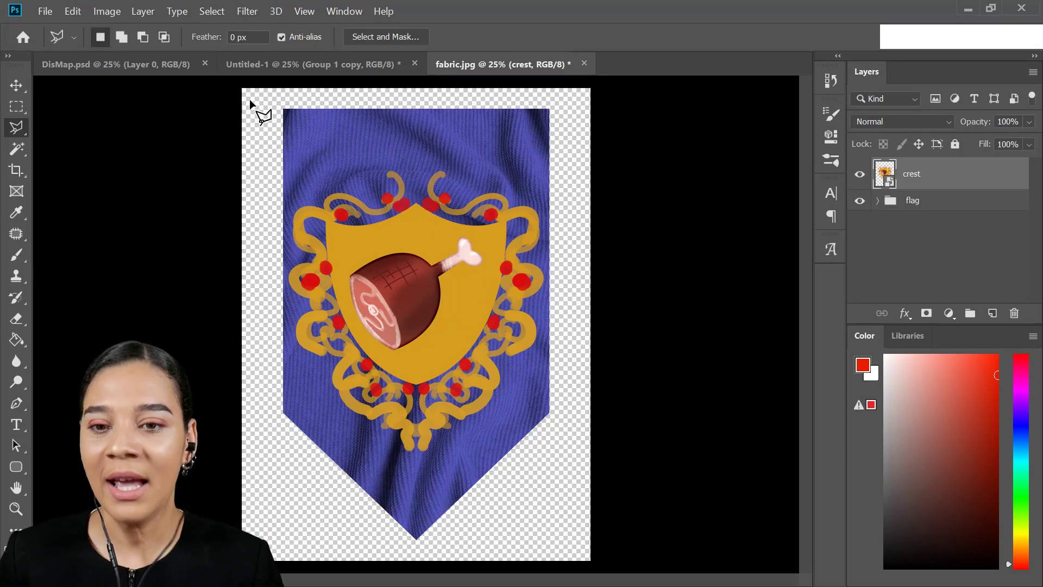
Apply a Displace filter to the crest at horizontal and vertical scale 10, Stretch To Fit and Repeat Edge Pixels, using DisMap.psd as the map.
click(251, 17)
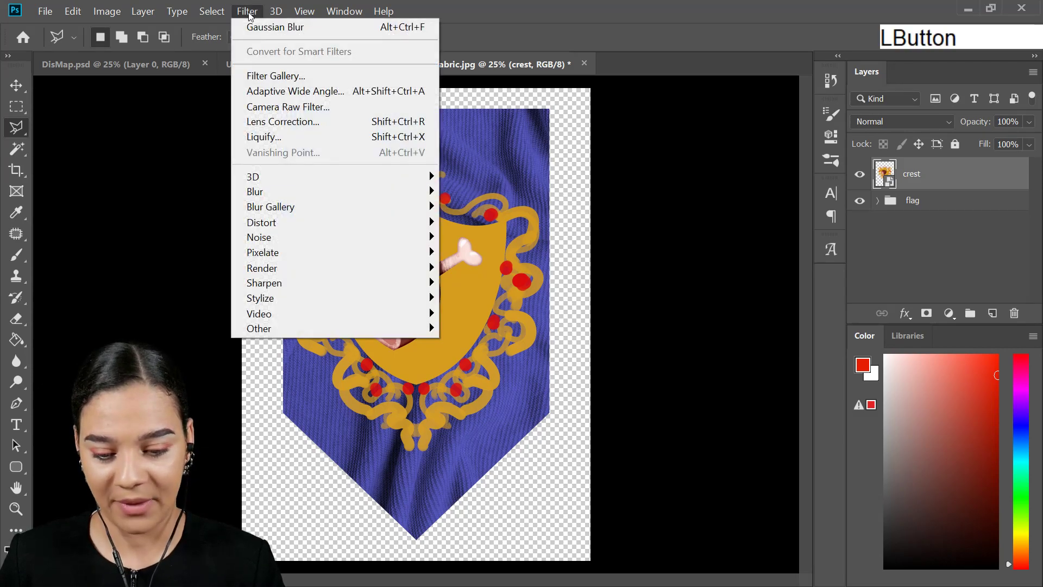
mouse_move(317, 224)
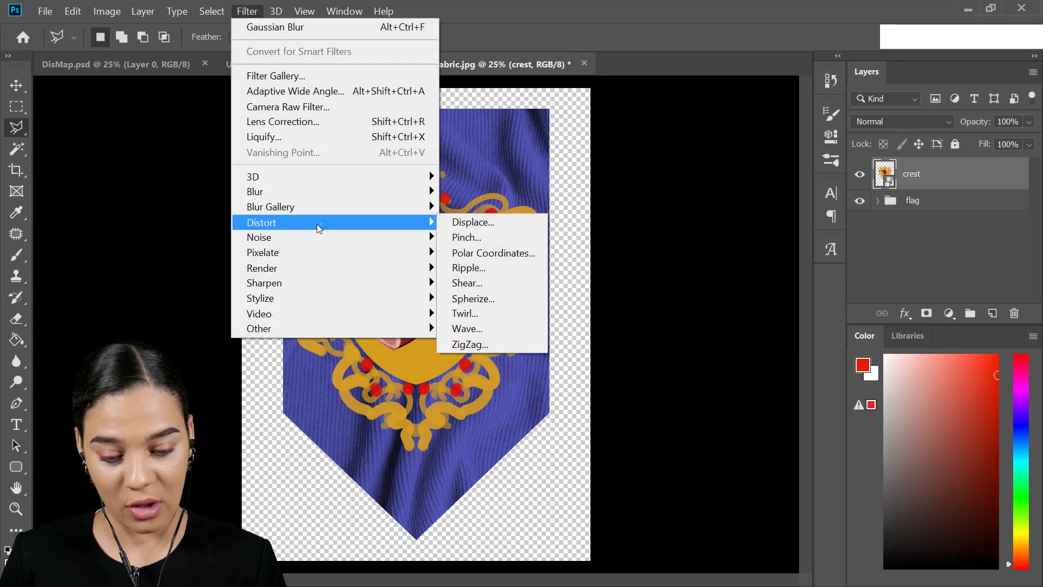
click(468, 226)
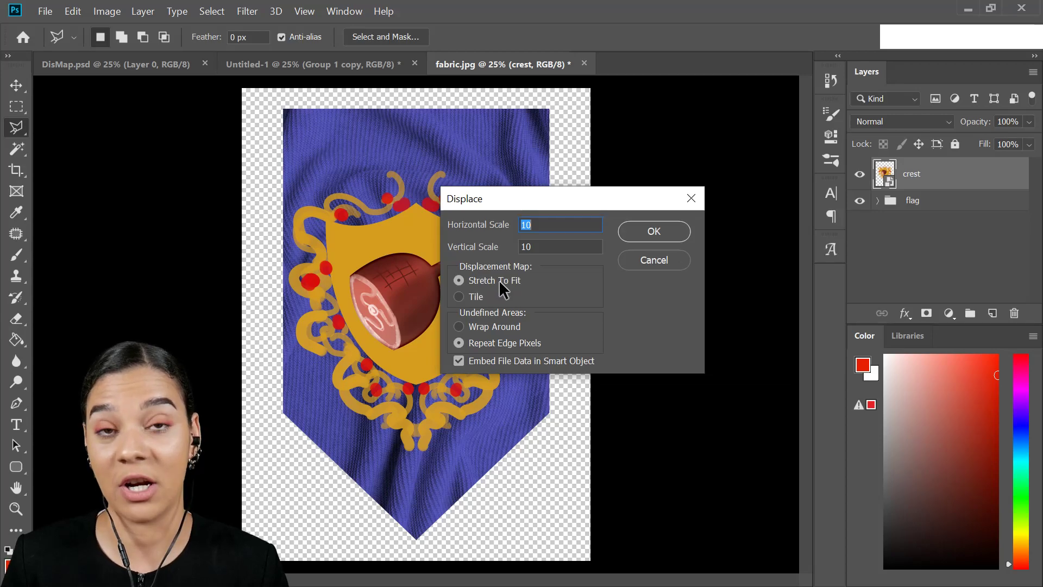
click(652, 226)
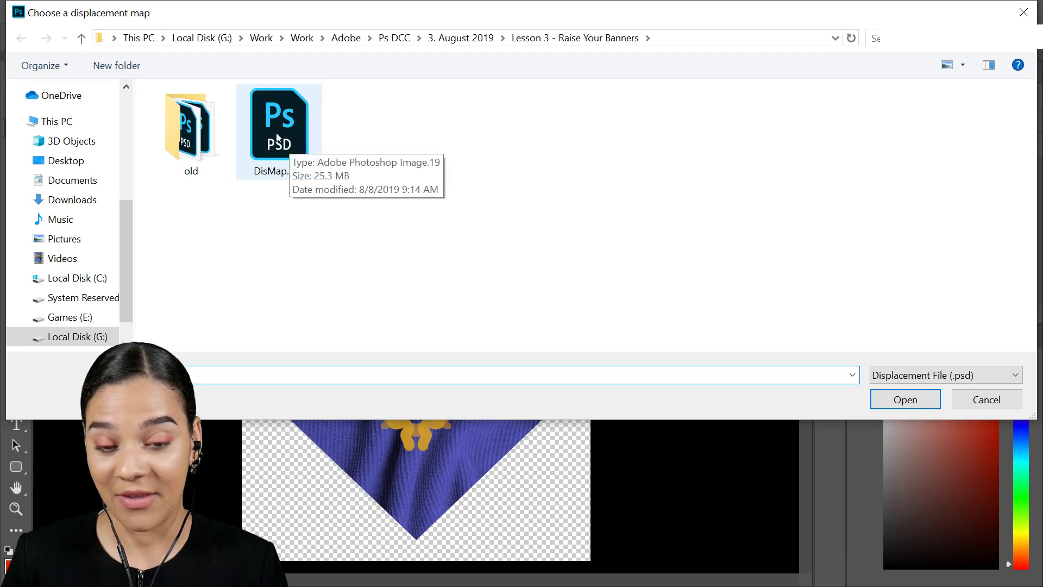
click(276, 133)
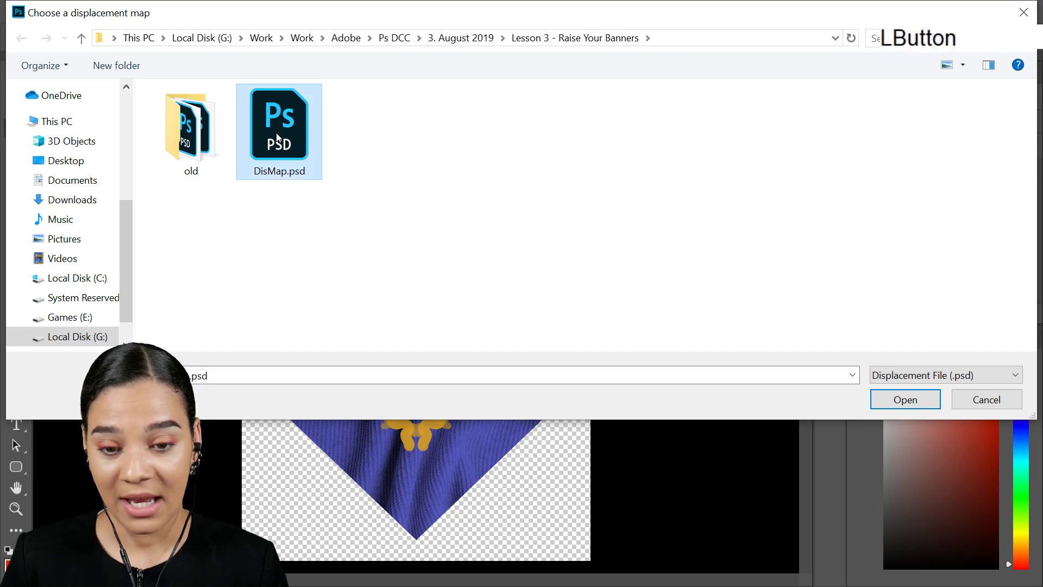
click(904, 400)
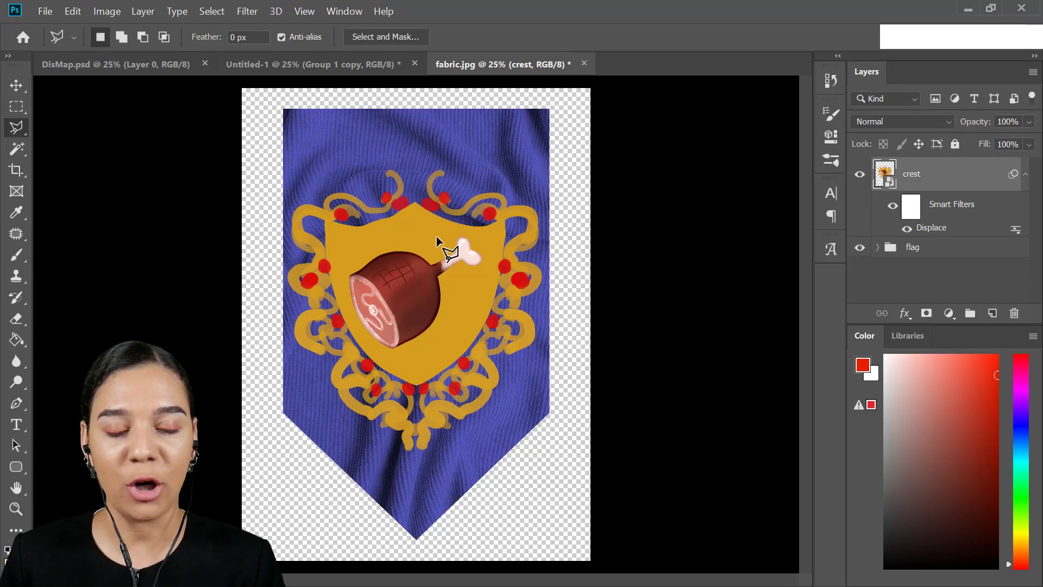
click(247, 12)
click(273, 27)
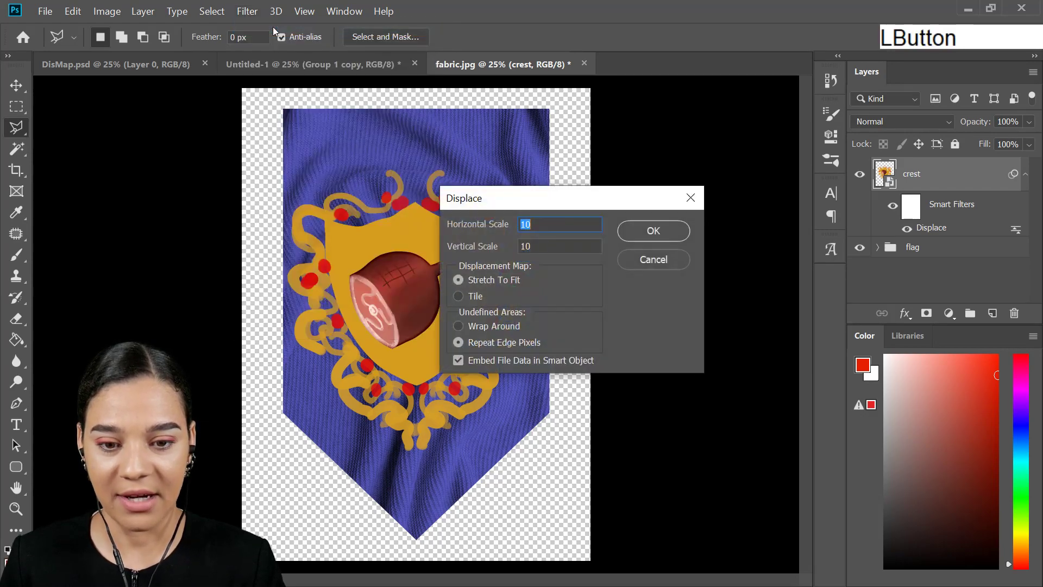
click(669, 230)
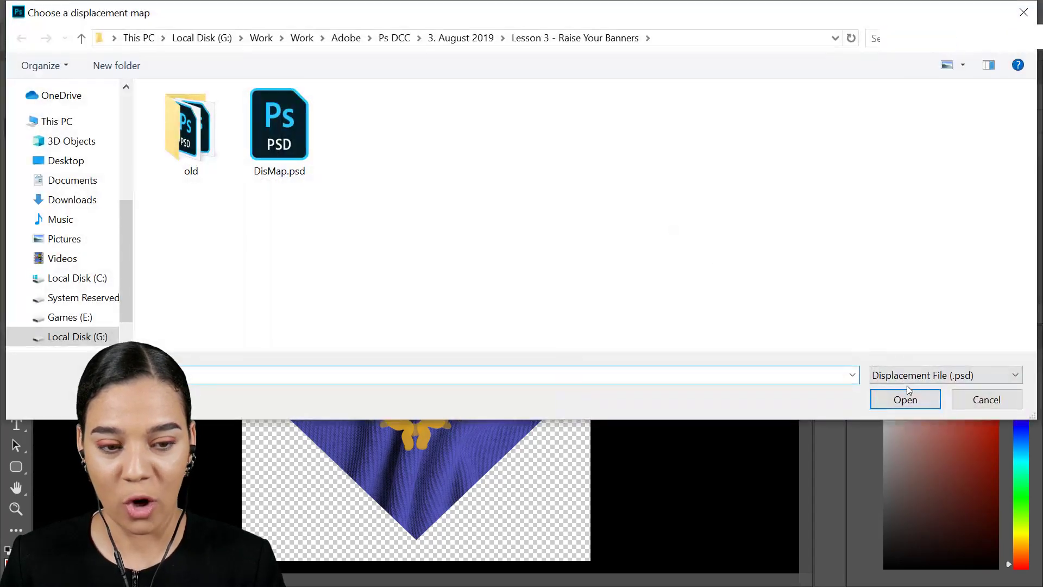
click(917, 408)
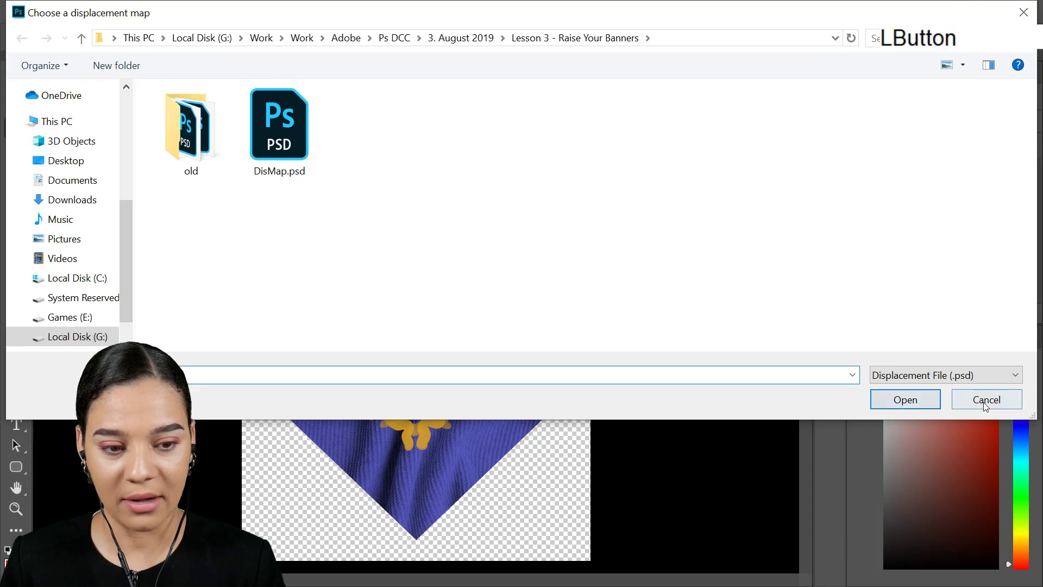
click(911, 404)
click(913, 404)
click(986, 399)
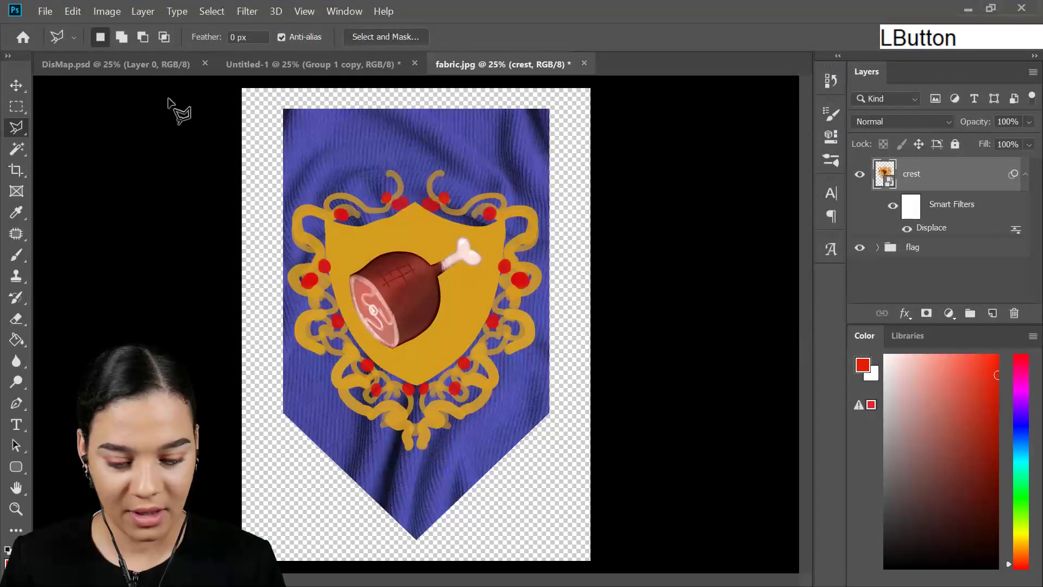
Add a second Displace filter to the crest with the same settings and the DisMap.psd displacement map.
click(212, 11)
mouse_move(247, 11)
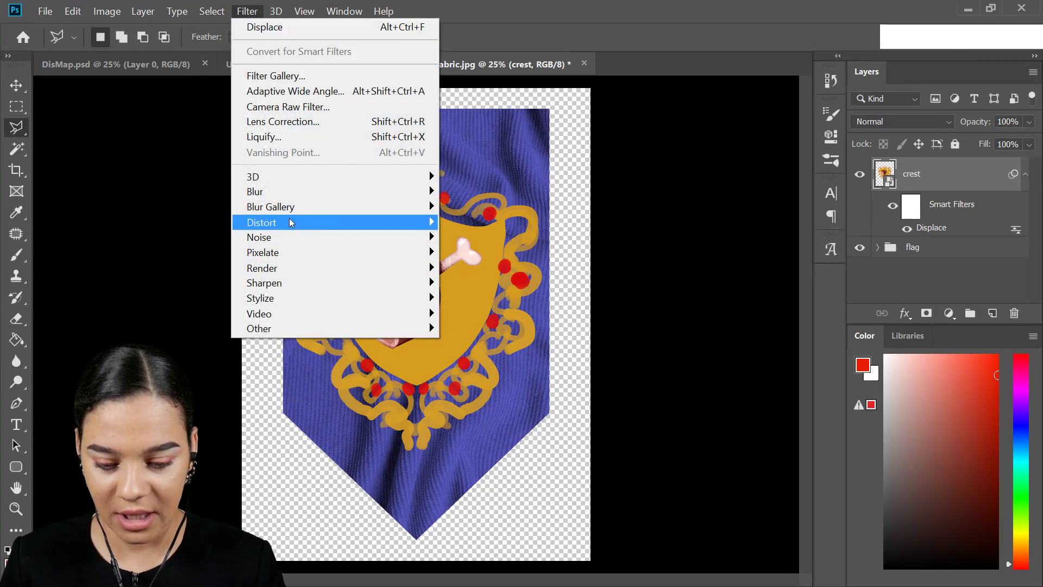
mouse_move(283, 193)
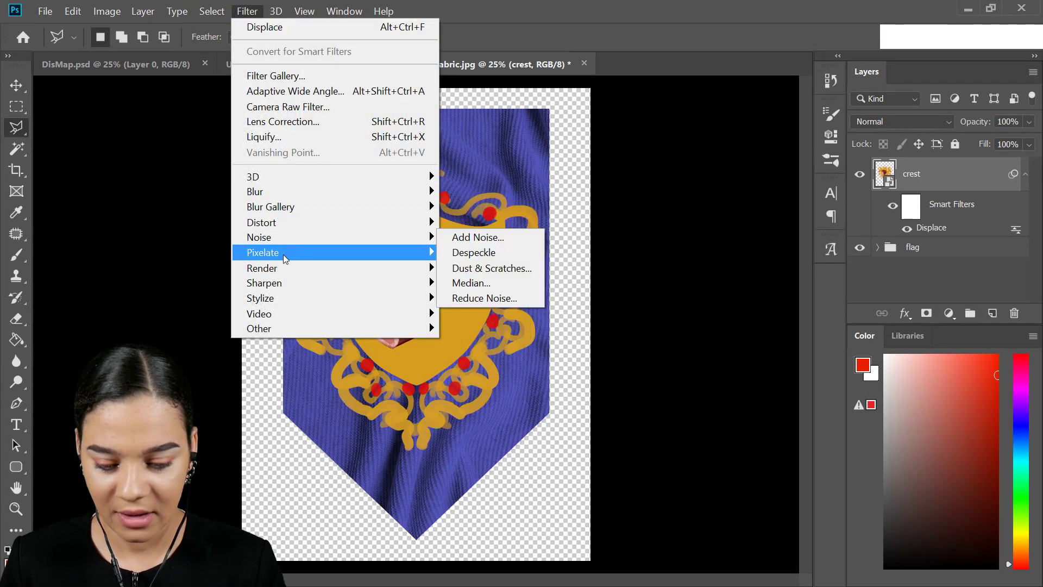
mouse_move(283, 222)
click(459, 221)
click(658, 229)
double_click(300, 138)
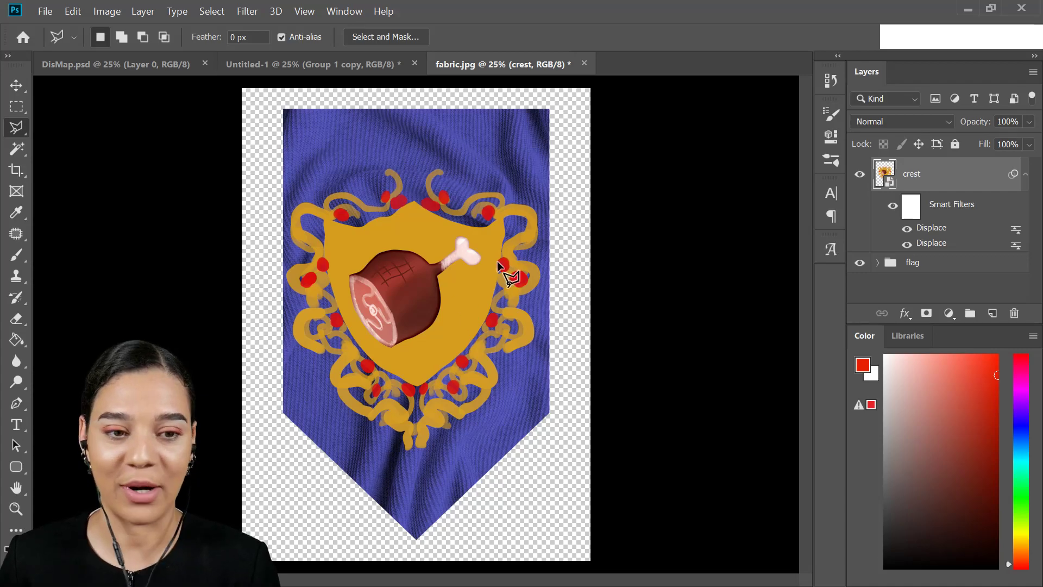
Set the crest layer's blend mode to Color Dodge and collapse its smart filter list.
click(907, 122)
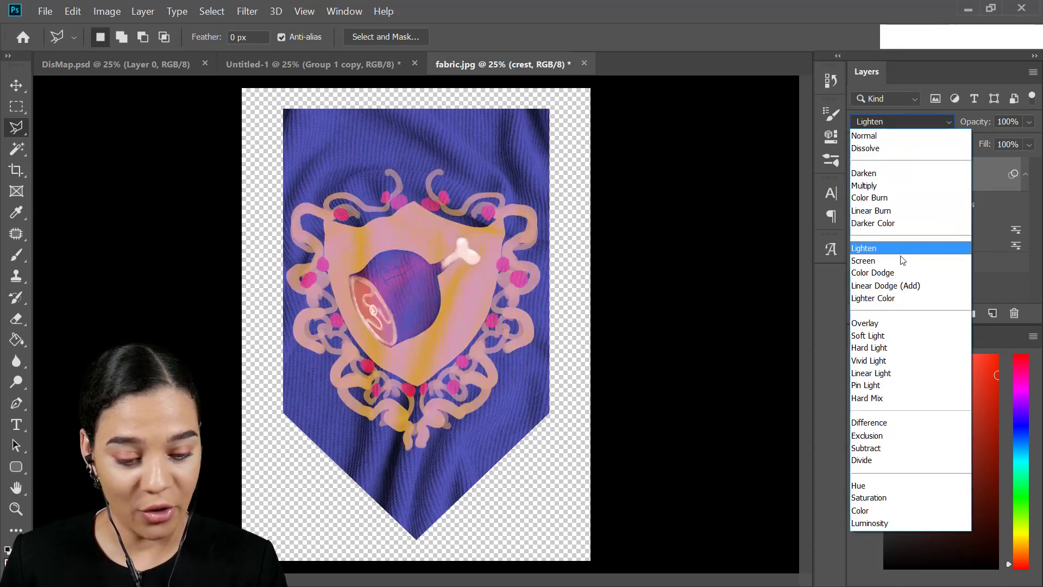
click(895, 273)
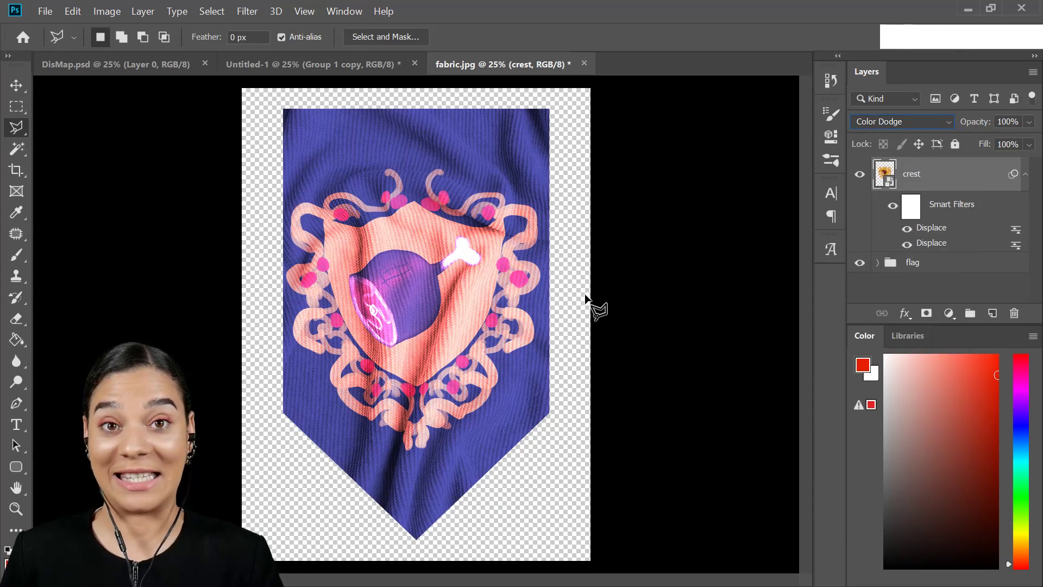
click(1025, 174)
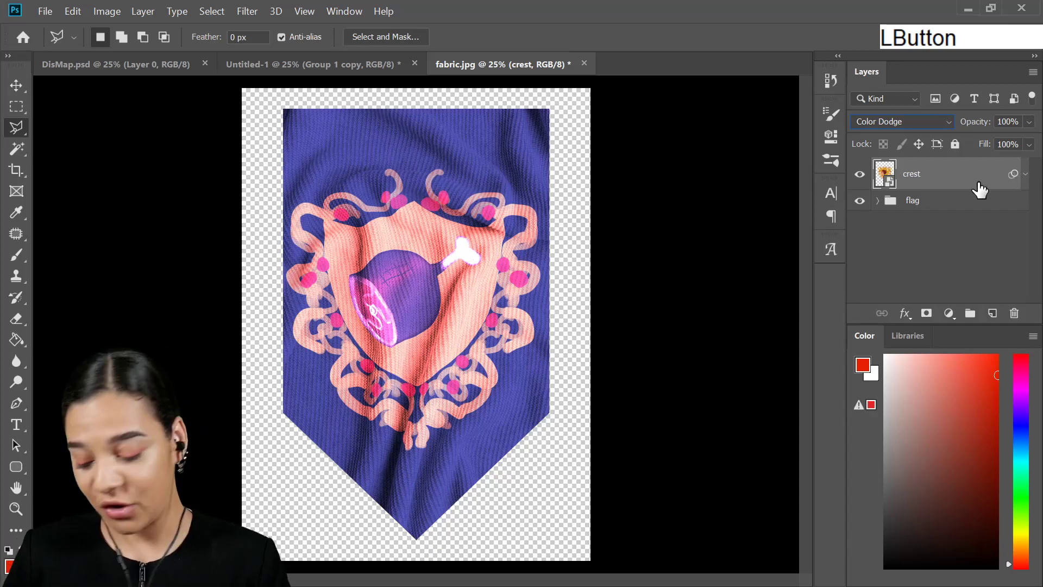
Duplicate the crest layer and set the copy to Normal blend mode at 49% opacity.
key(ctrl+j)
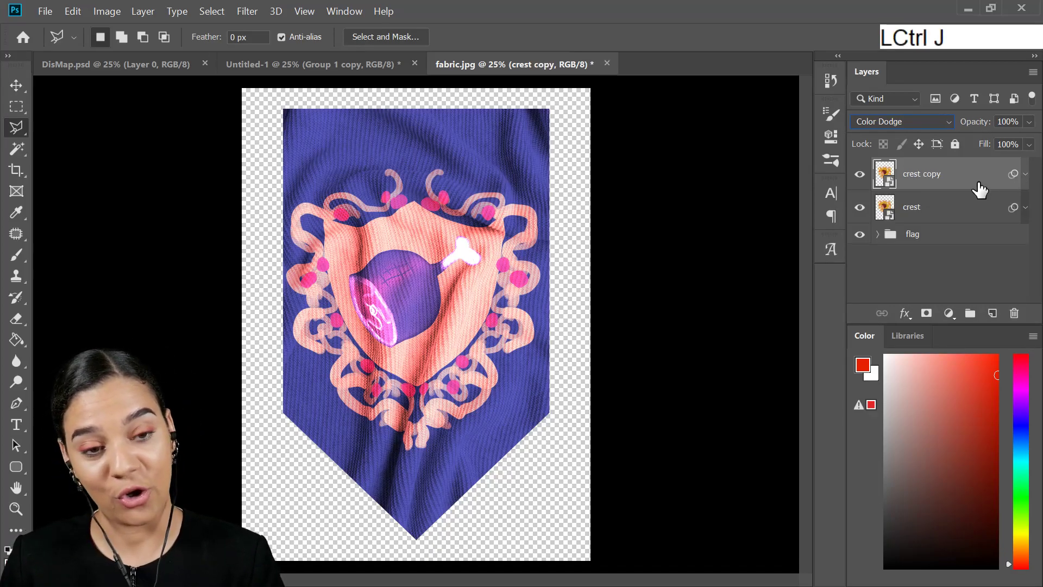
click(909, 123)
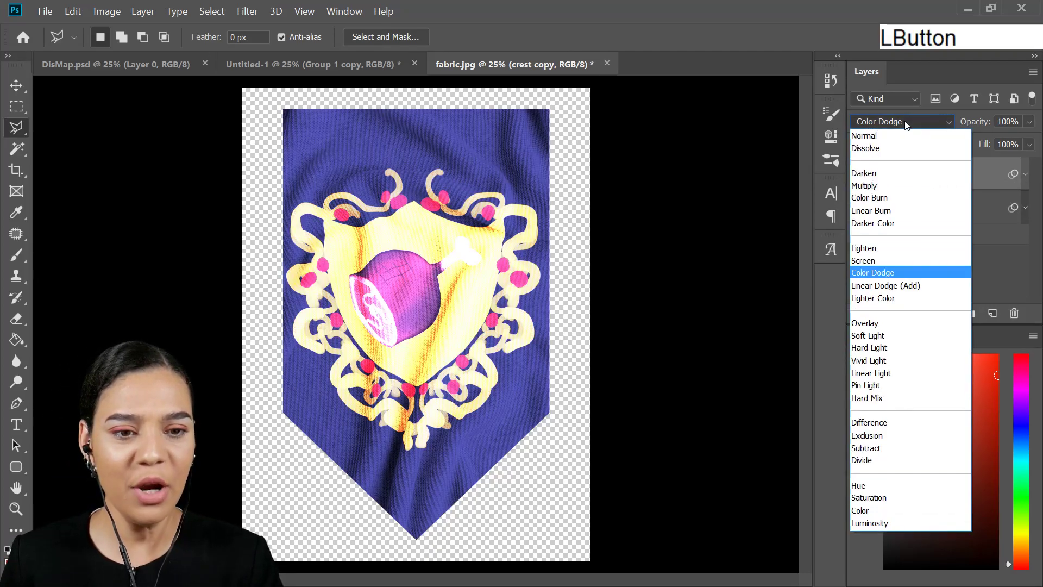
click(892, 135)
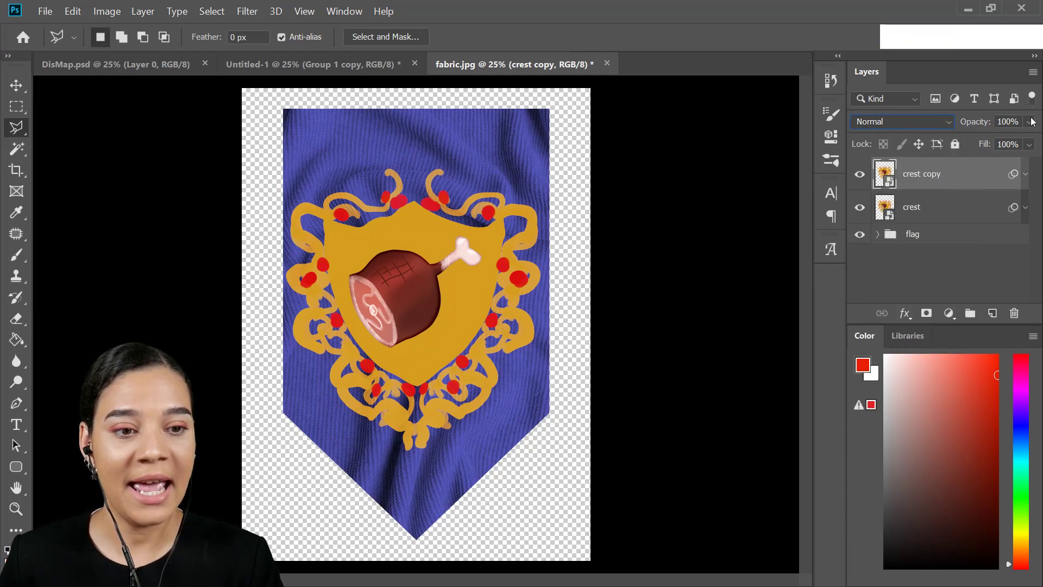
drag(1030, 127, 992, 139)
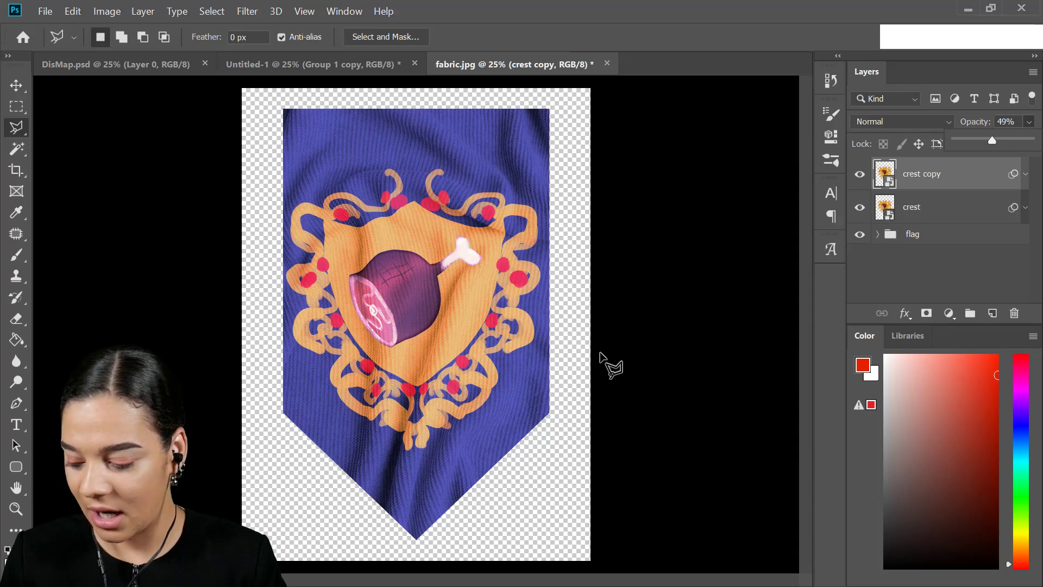
Save the banner as a PNG file named "flag", then minimise Photoshop to switch to Discord.
key(ctrl+shift+s)
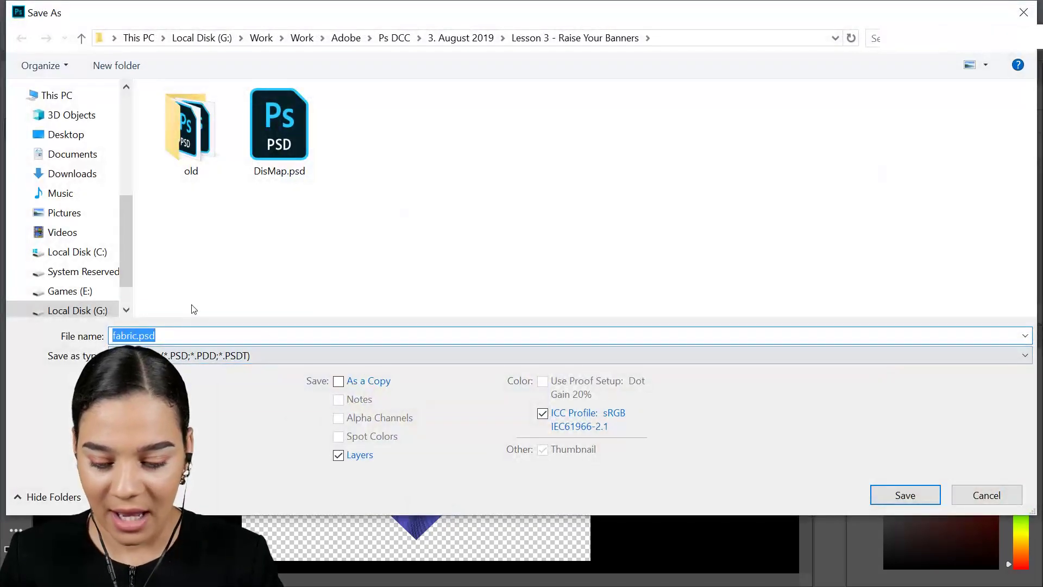
text(flag)
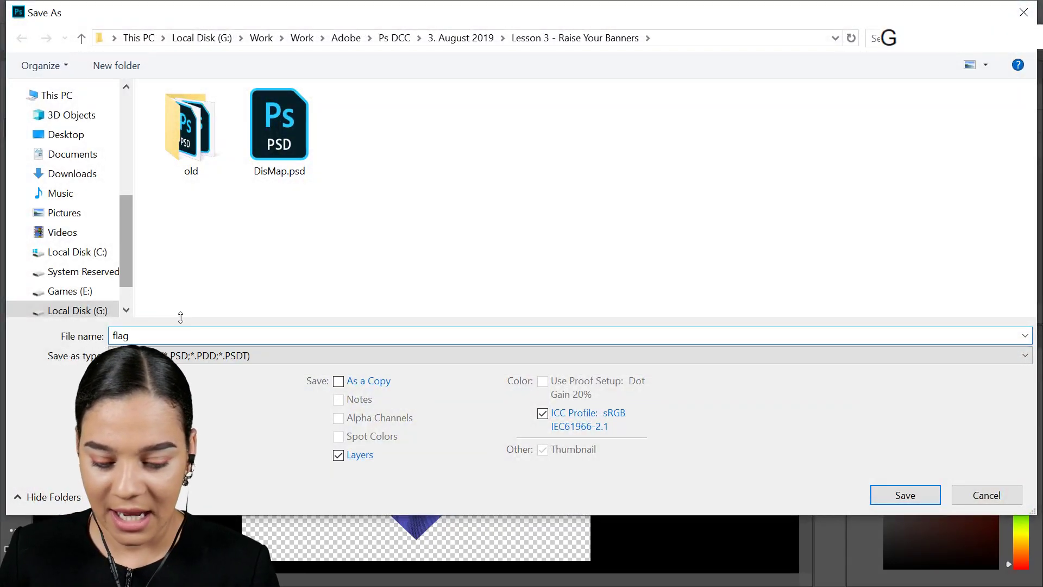
click(168, 355)
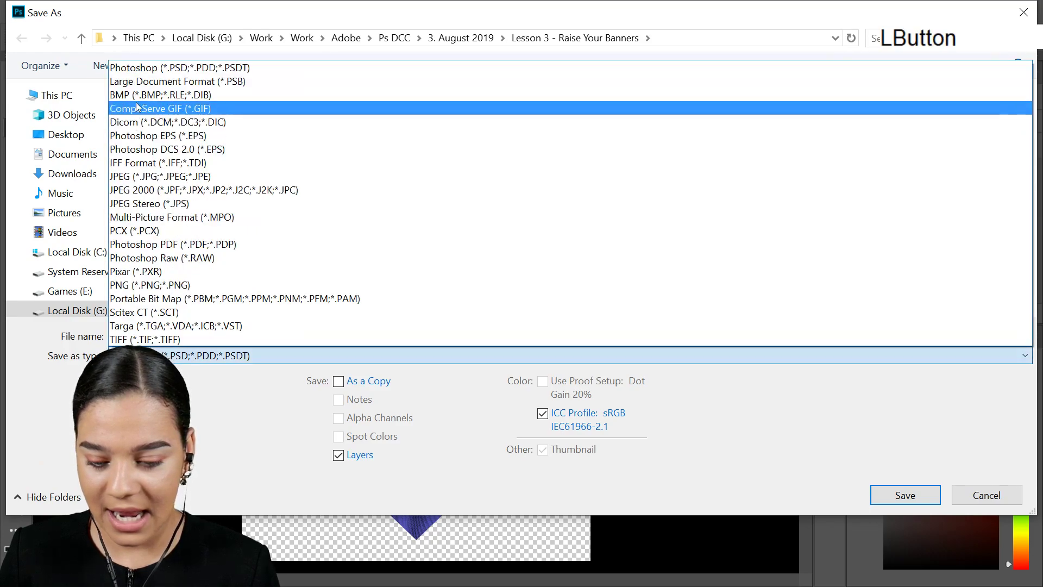
click(146, 285)
click(901, 496)
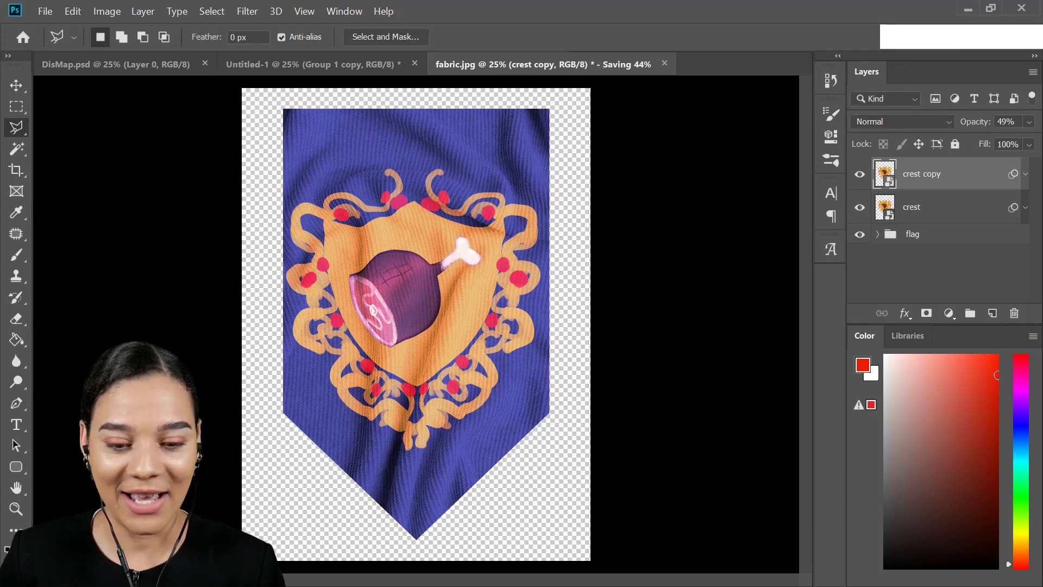
click(968, 9)
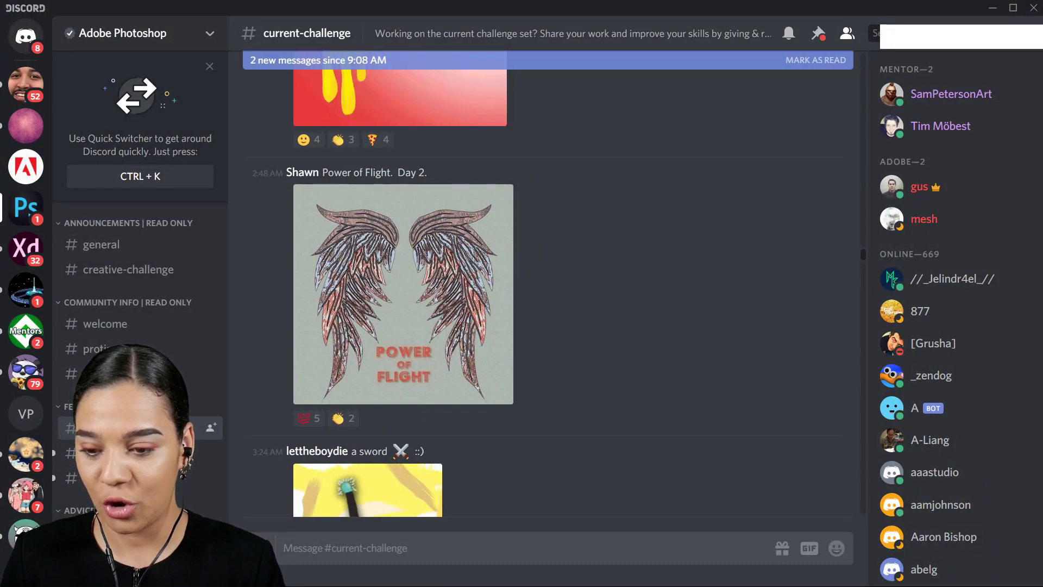
Go to the newest posts in Discord's current-challenge channel and attach flag.png for upload.
click(386, 451)
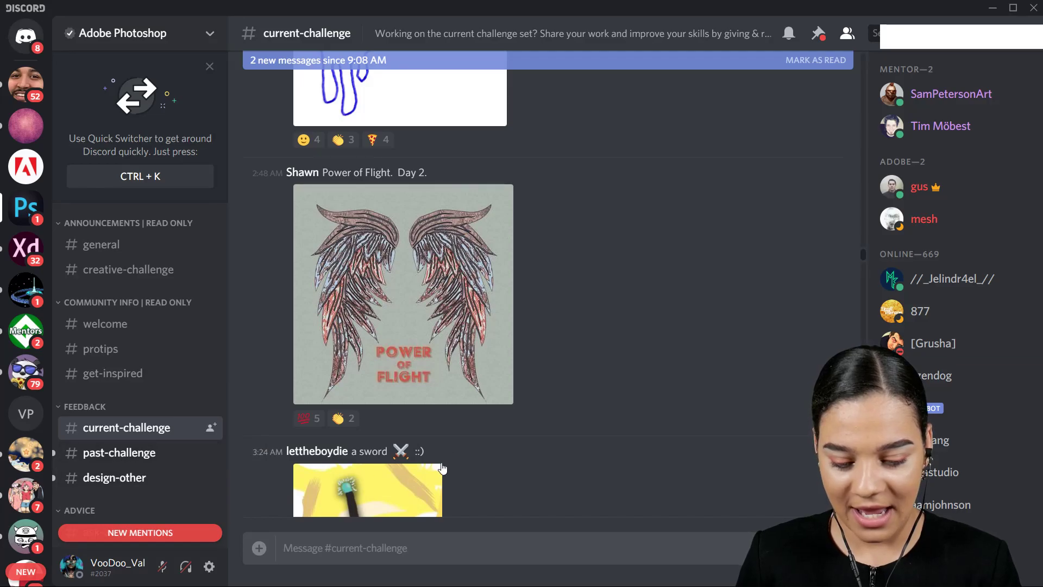
scroll(483, 418, down, 10)
scroll(482, 419, down, 20)
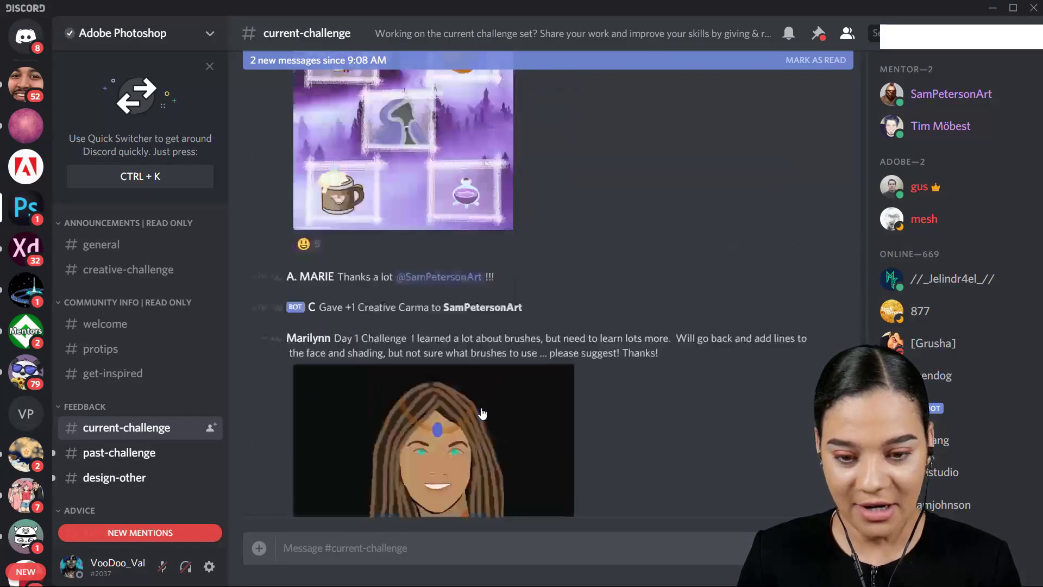
scroll(477, 414, down, 20)
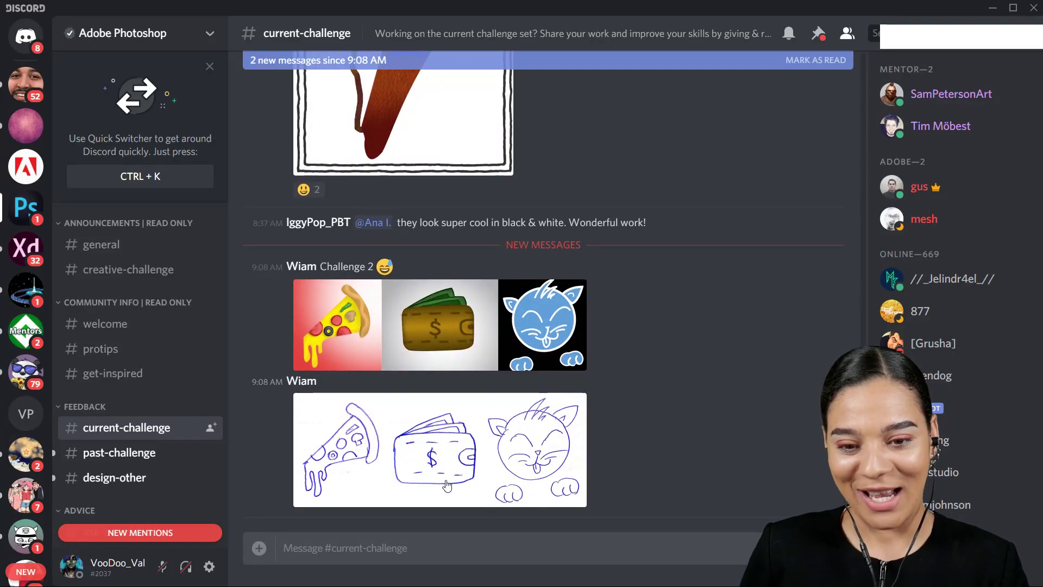
click(258, 551)
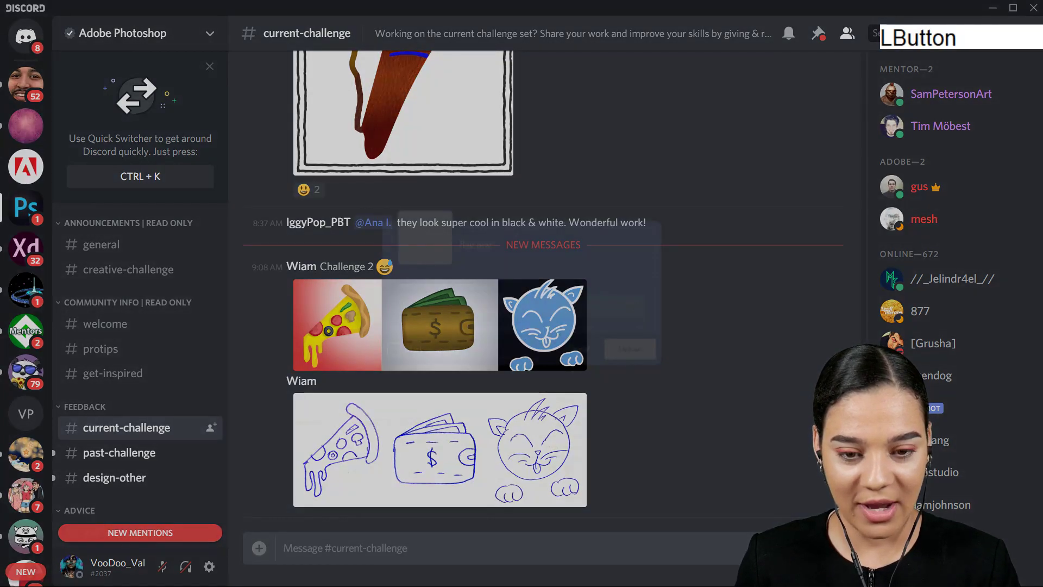
drag(630, 342, 630, 342)
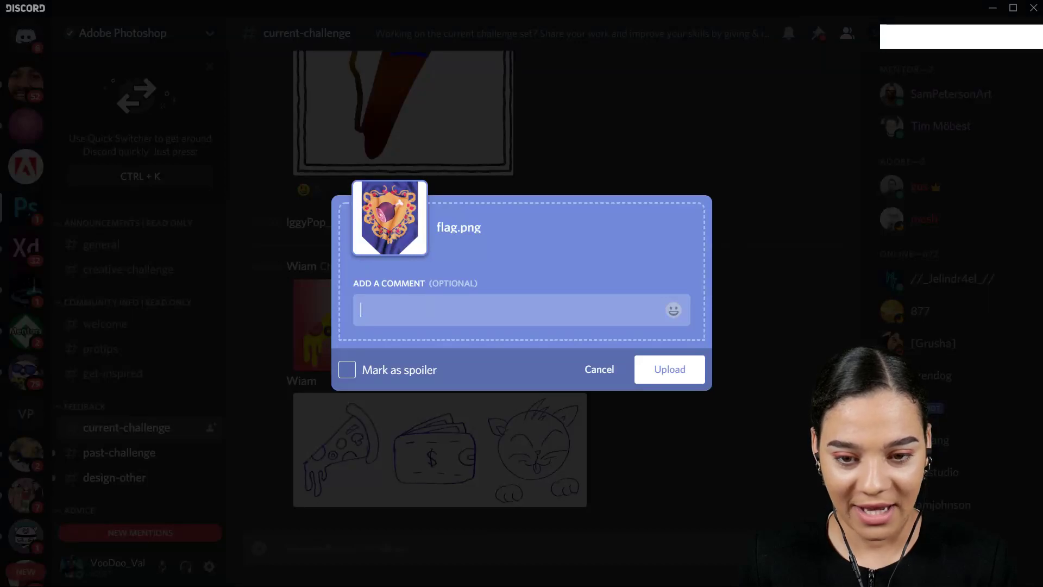
Add the comment "HEre is my challenge 3 entry" to flag.png and upload it to the channel.
text(HEre is m)
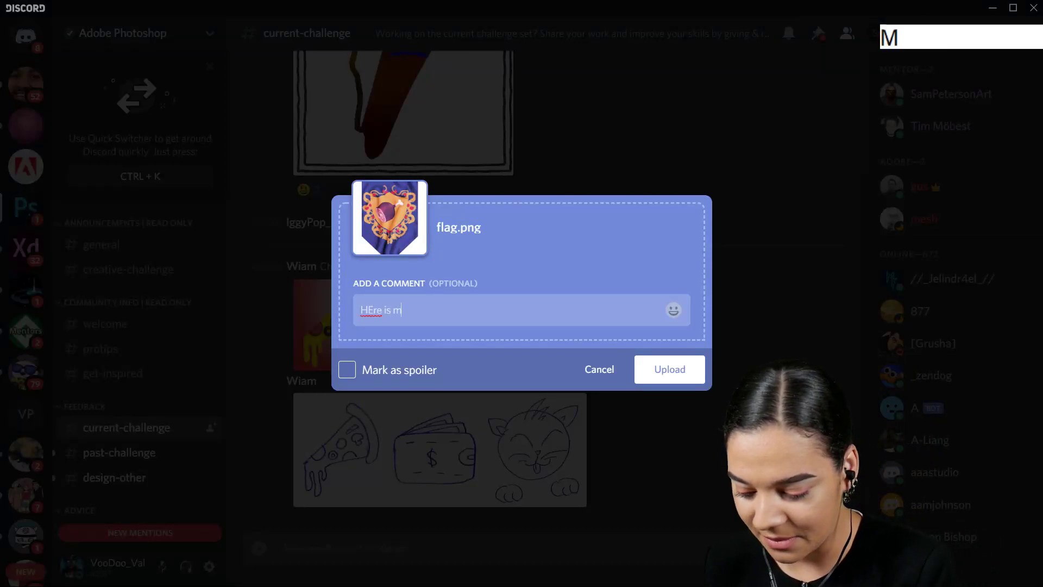
text(y challenge 3)
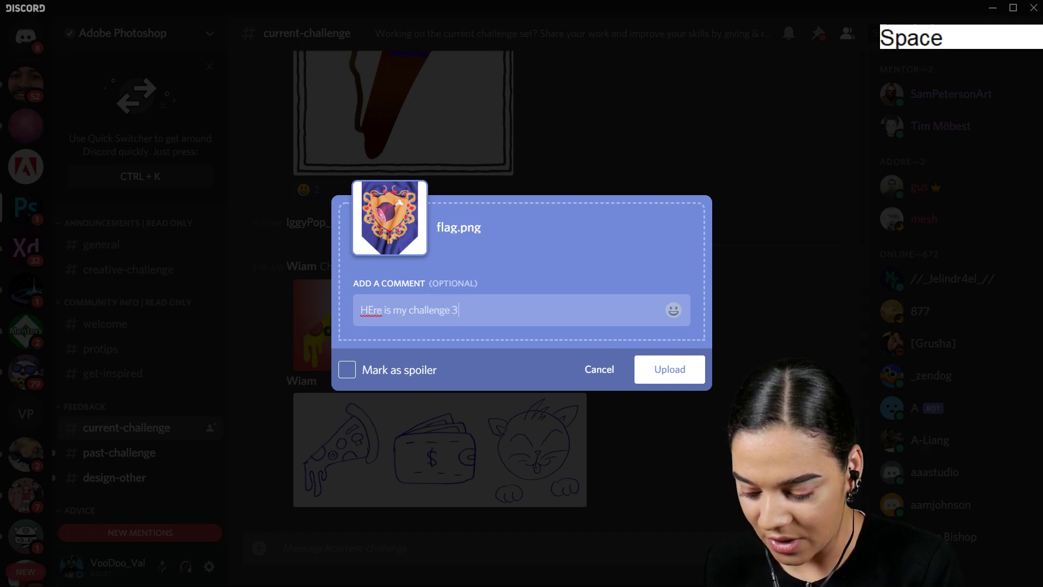
text( entry)
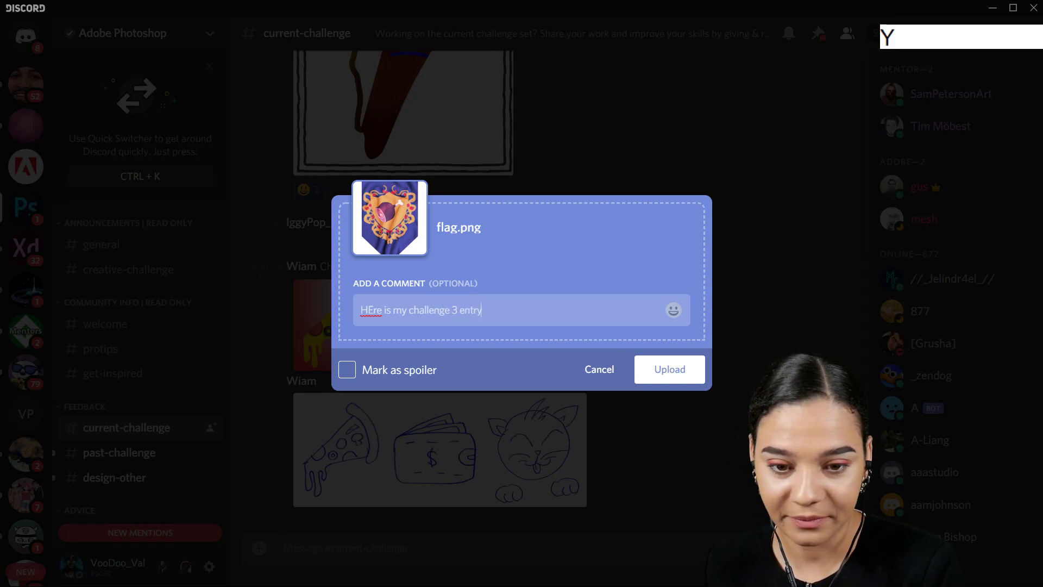
key(Return)
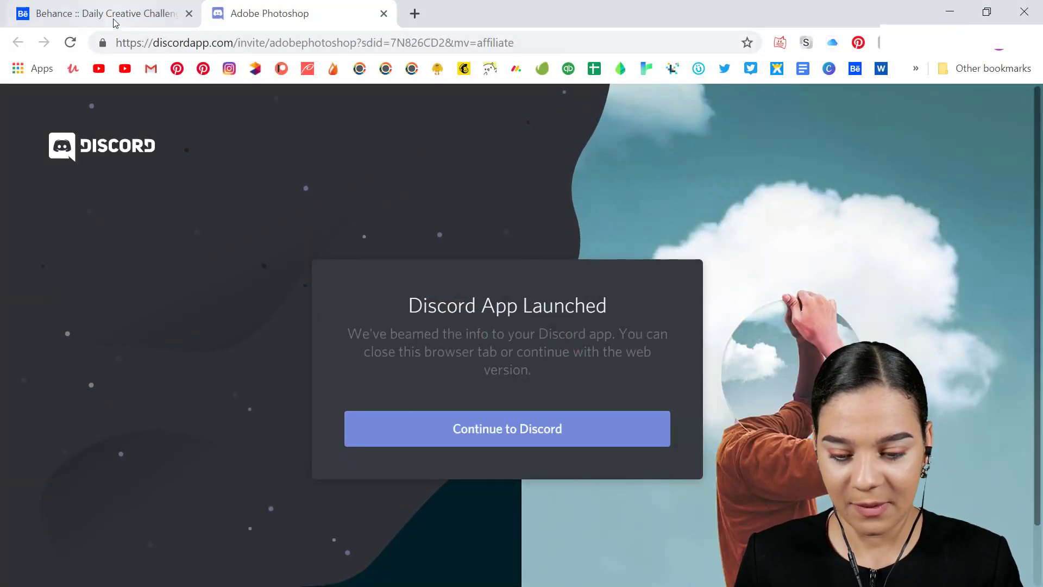
Switch to Behance in the browser and find the Ps DCC Aug. 2019 project on your own profile.
click(109, 16)
click(855, 70)
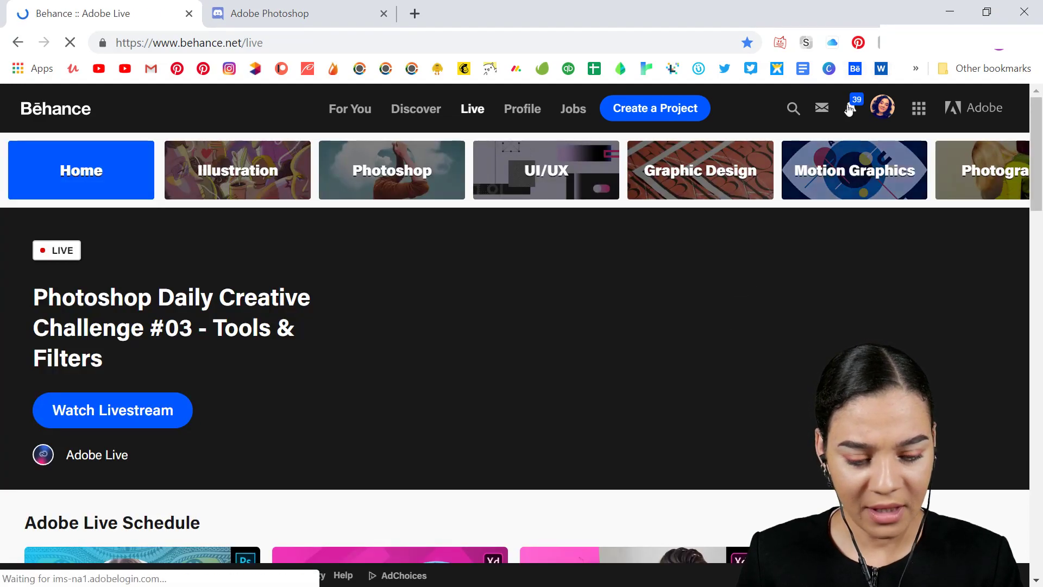
click(881, 109)
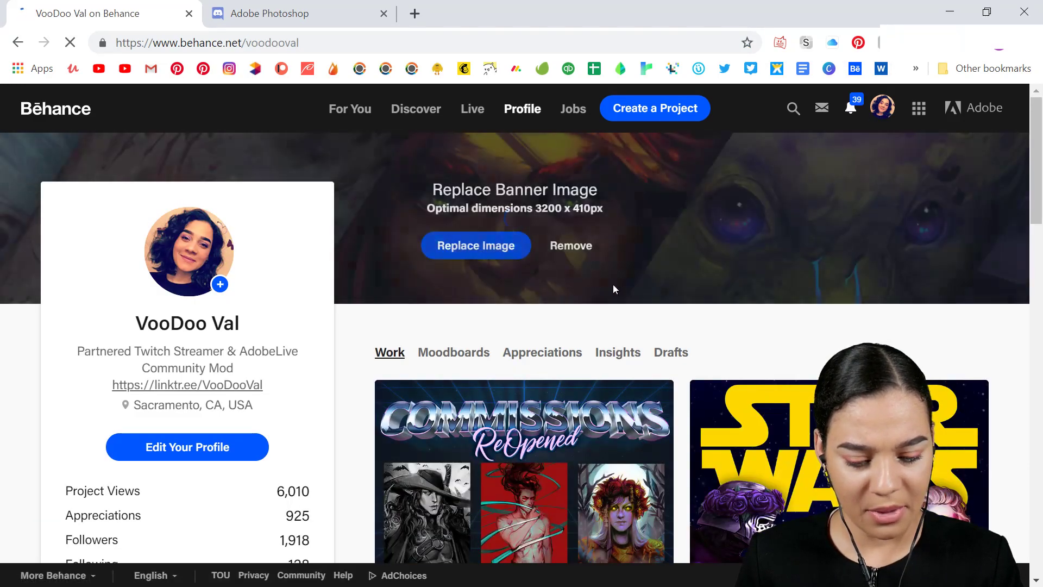
scroll(532, 339, down, 4)
scroll(533, 339, up, 4)
scroll(733, 354, down, 8)
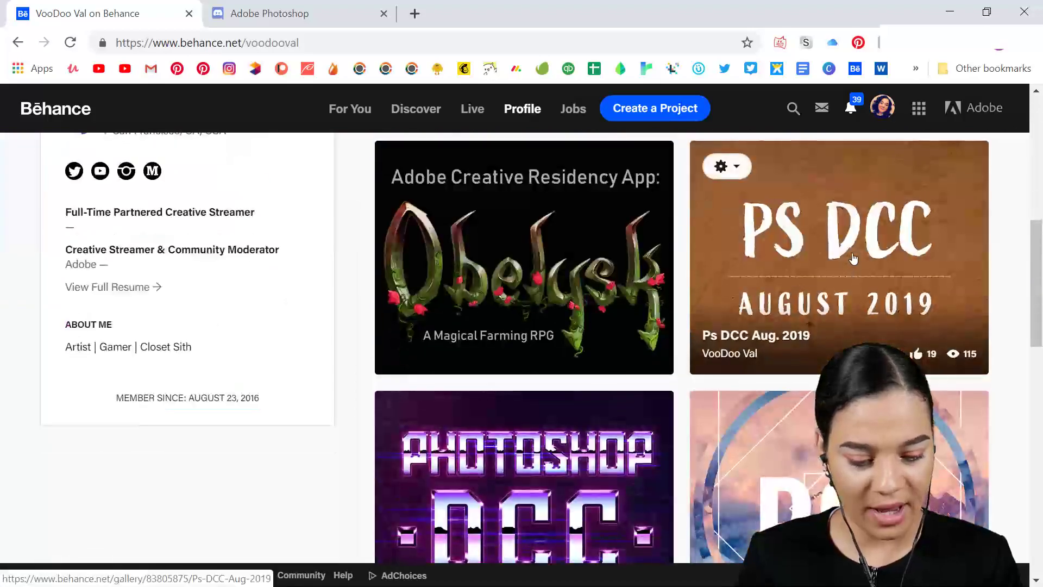
Preview the Ps DCC Aug. 2019 project, close it and open the project for editing.
click(893, 264)
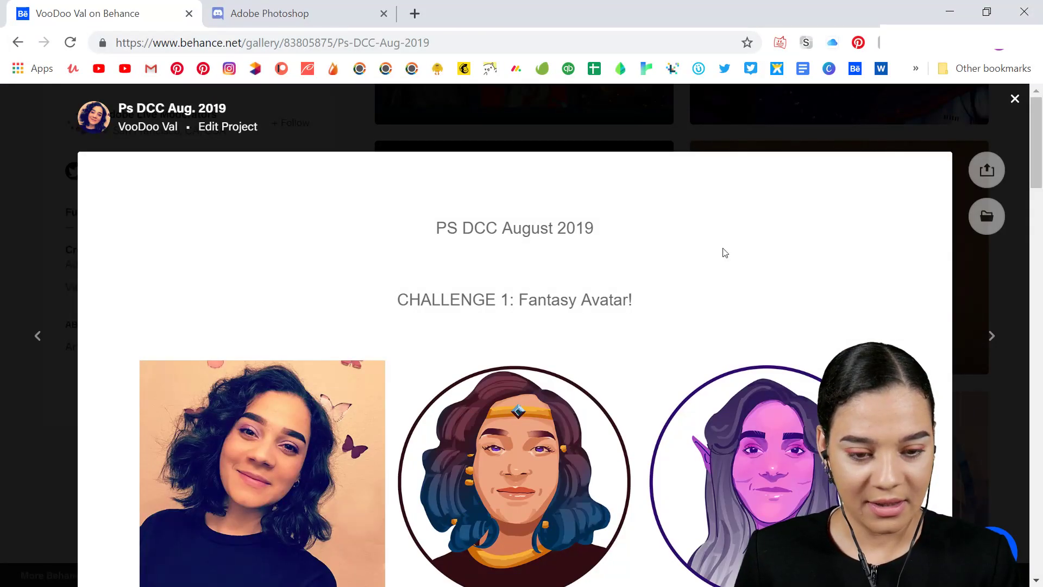
click(1000, 289)
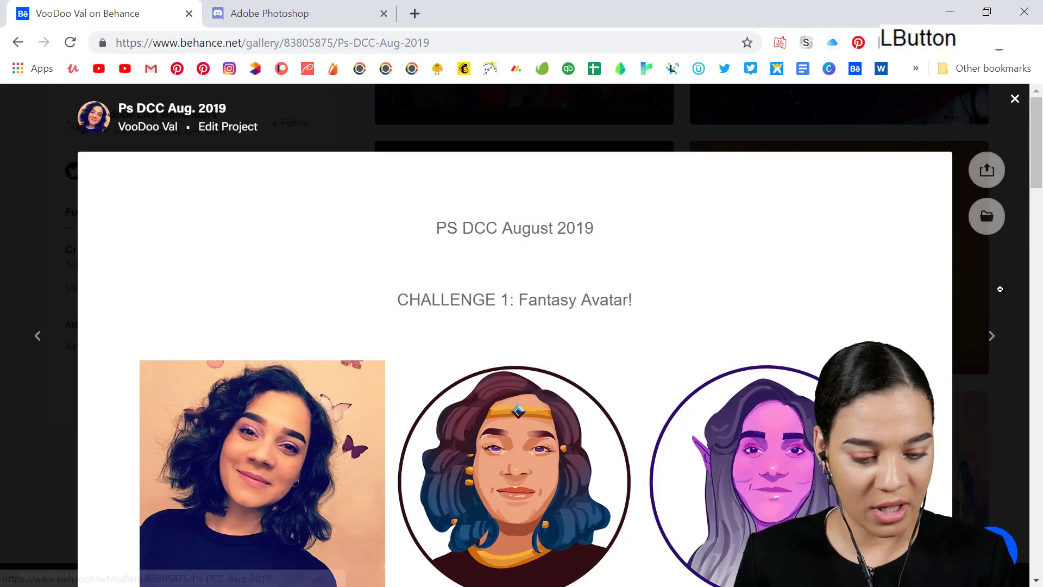
click(720, 167)
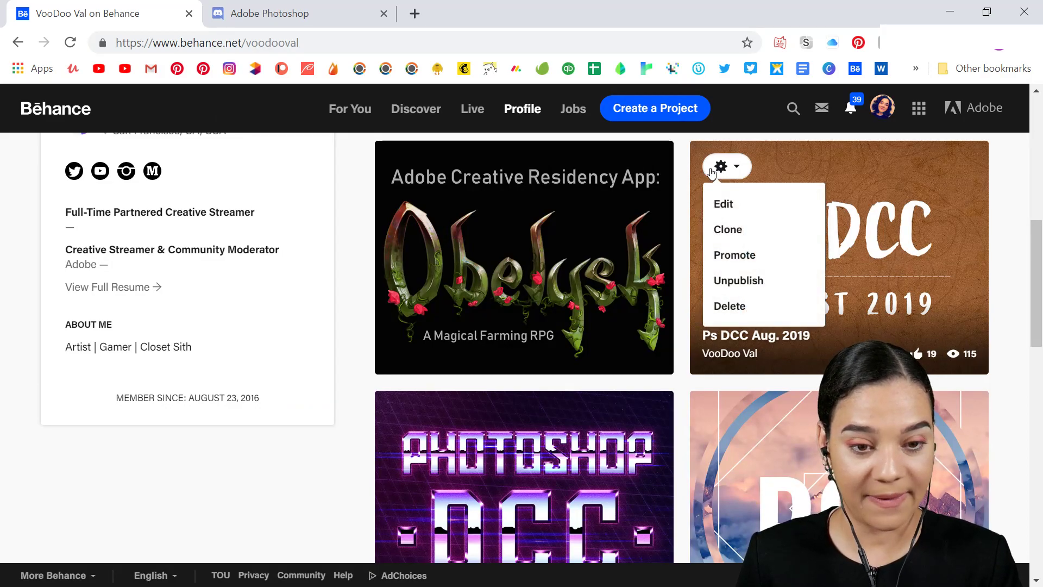
click(722, 203)
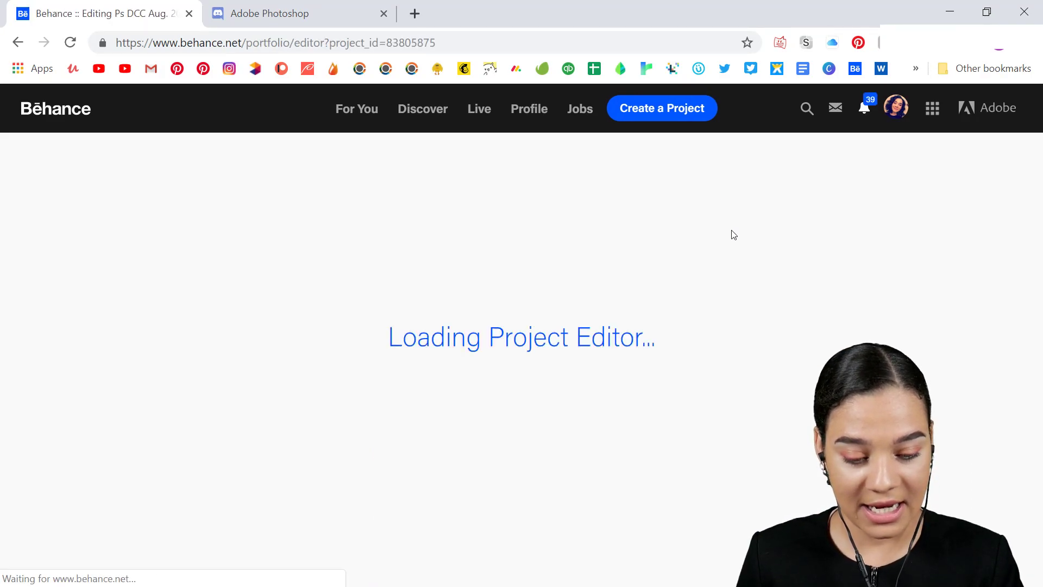
Complete the Challenge 3 heading in the project with the title "Coat of Arms Flag!".
scroll(748, 273, down, 3)
scroll(749, 272, down, 1)
scroll(834, 291, down, 1)
scroll(833, 291, up, 2)
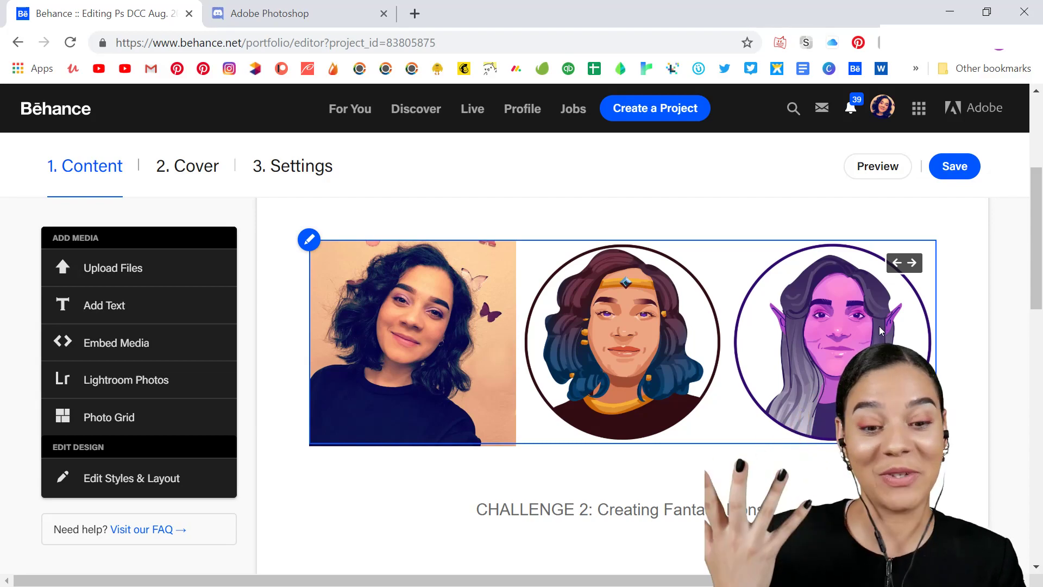
scroll(880, 332, down, 6)
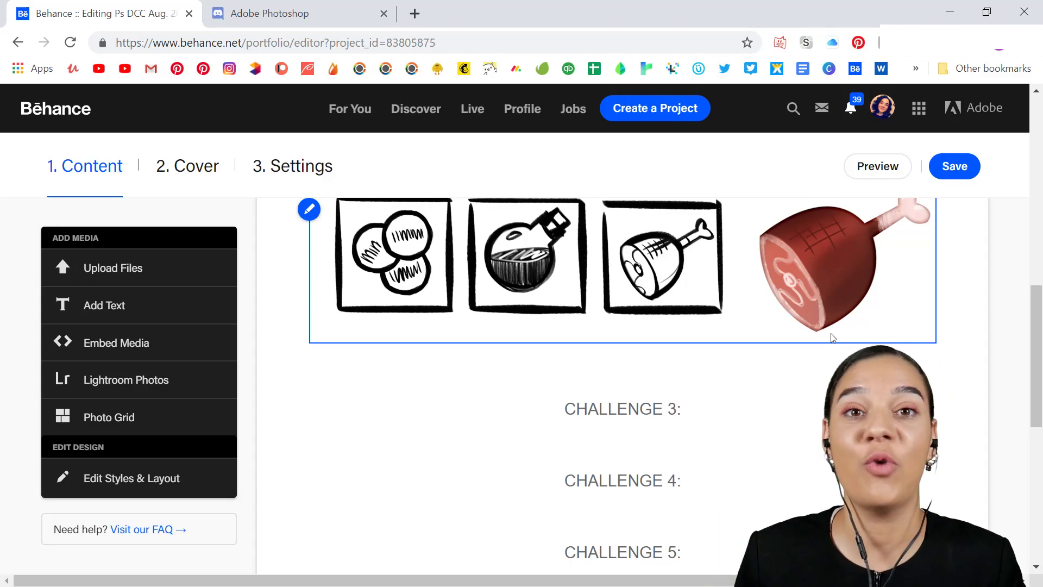
scroll(832, 337, down, 2)
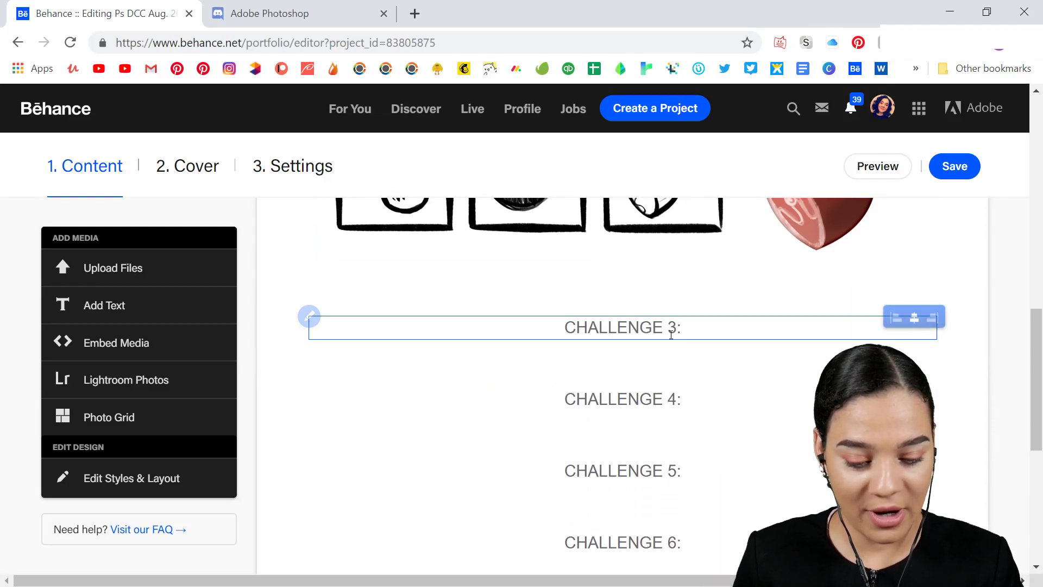
click(683, 329)
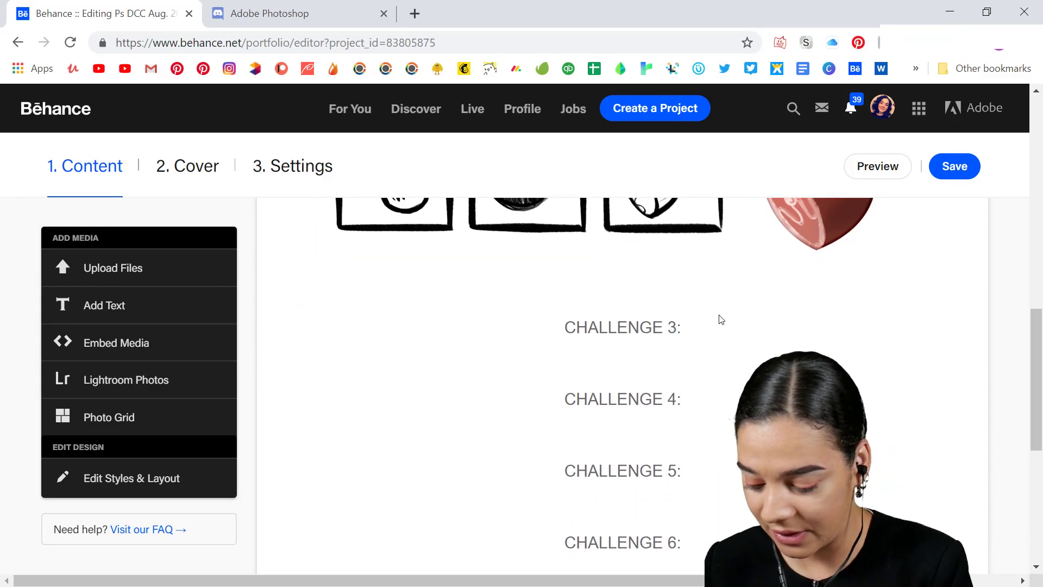
text(C)
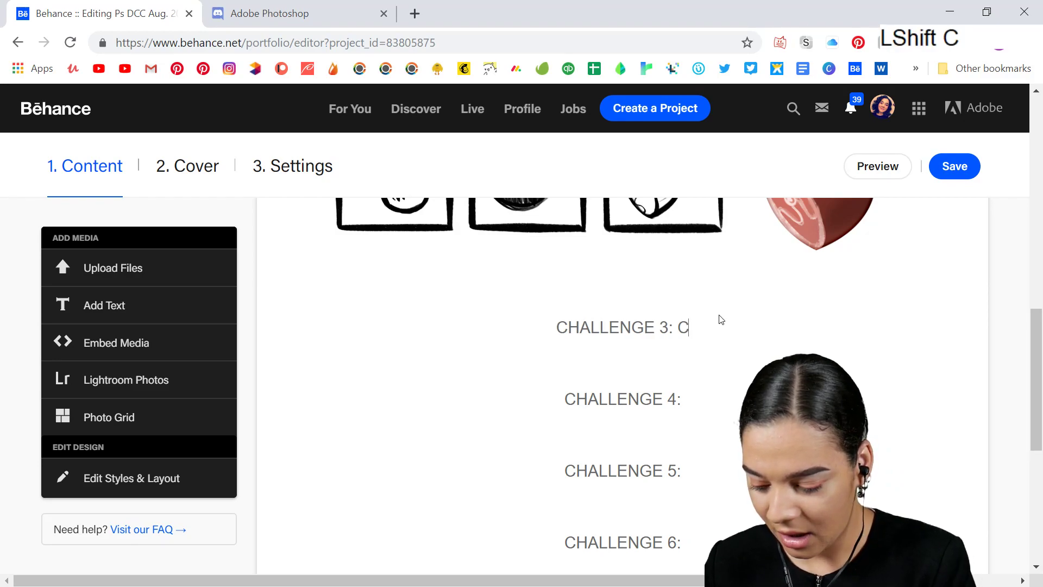
text(oat of )
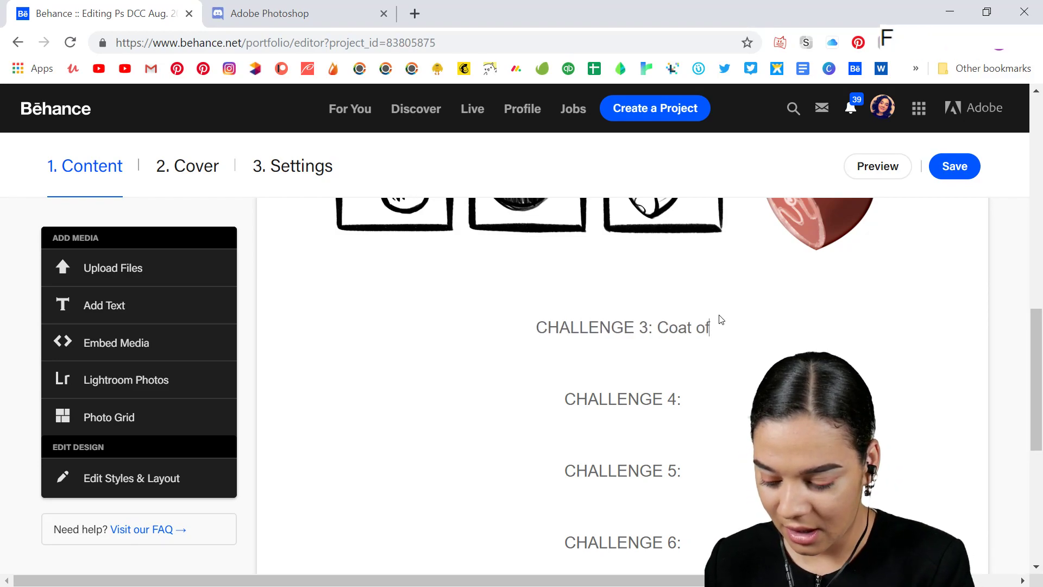
text(Arms )
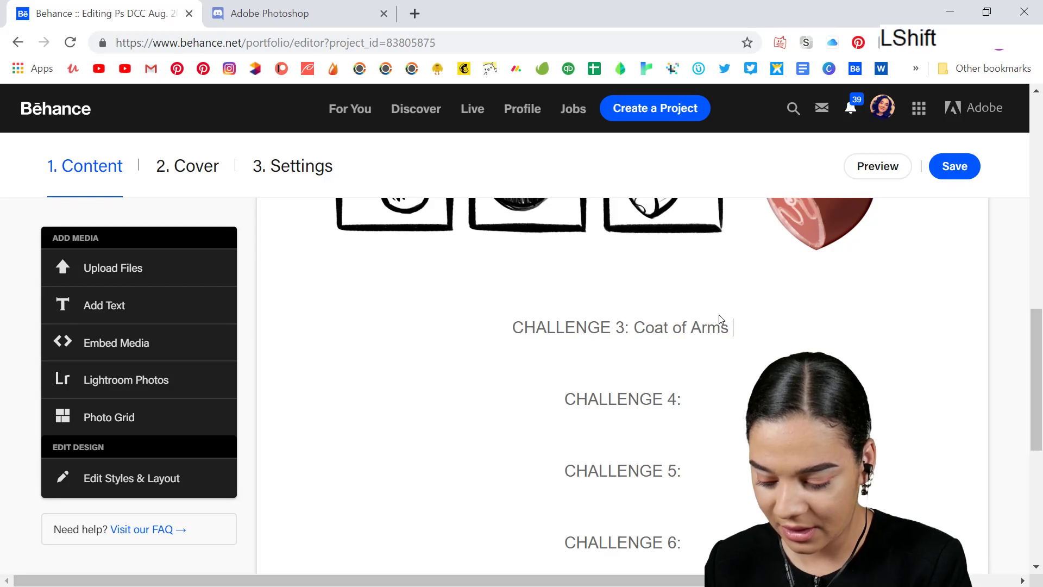
text(Flag!)
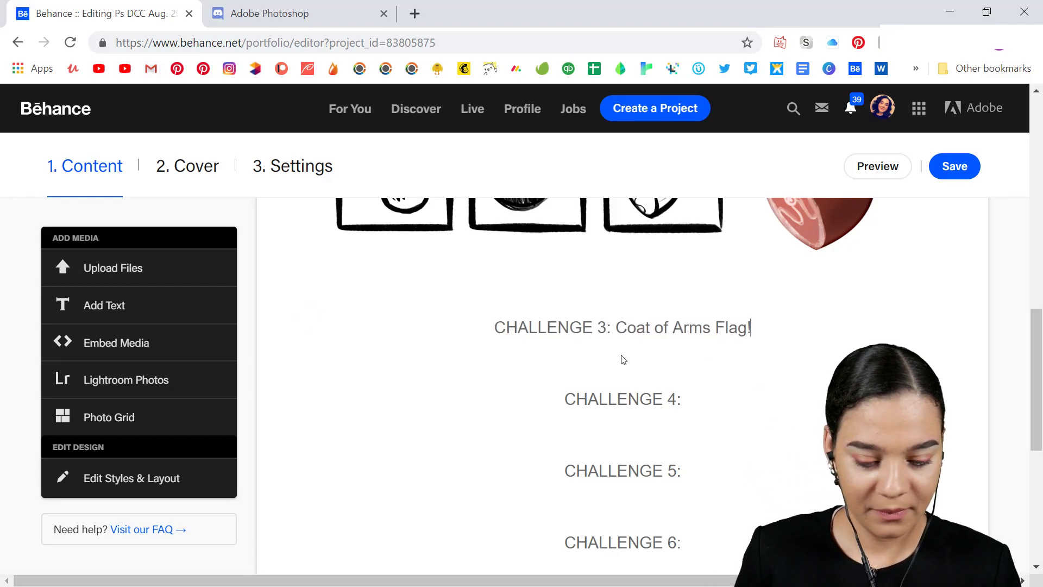
Insert flag.png from the "Lesson 3 - Raise Your Banners" folder between the Challenge 3 and Challenge 4 headings.
mouse_move(629, 369)
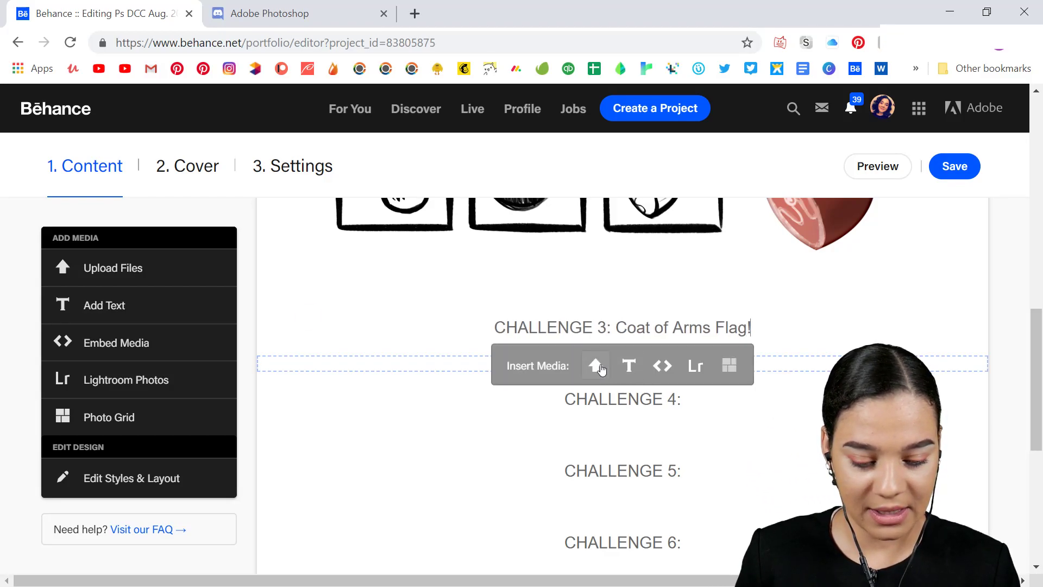
click(599, 365)
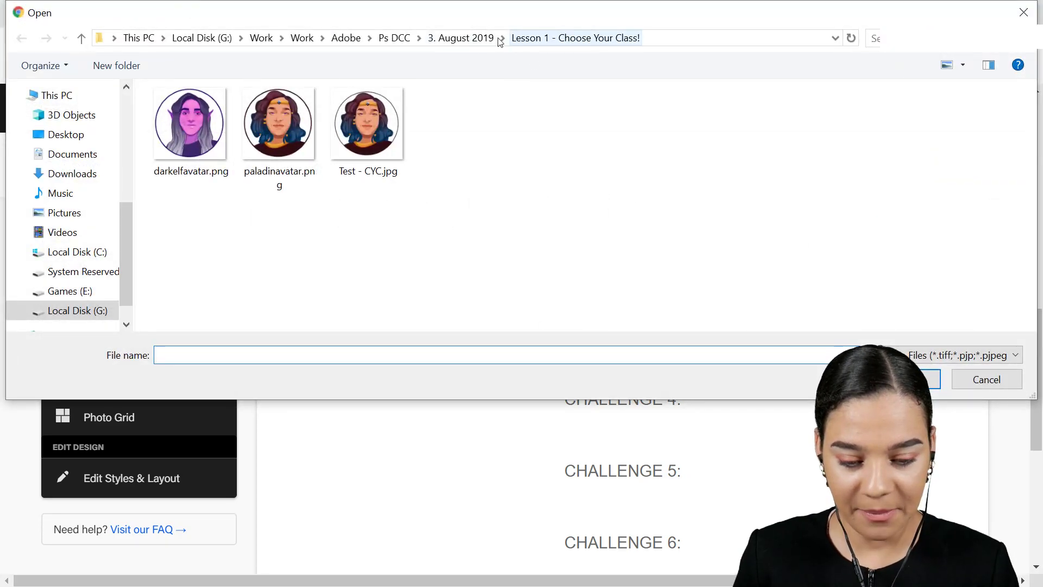
click(460, 38)
double_click(386, 123)
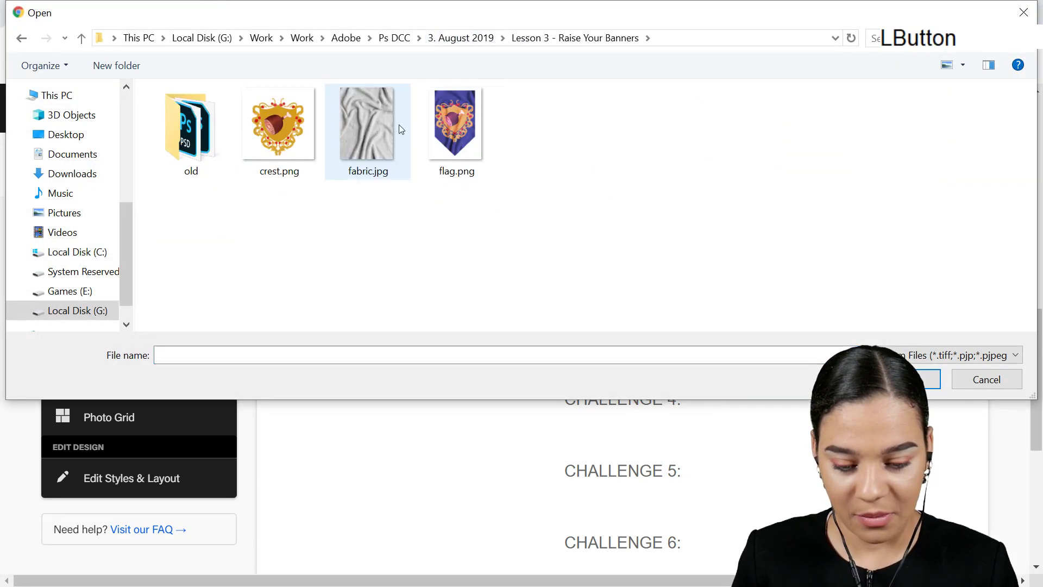
click(457, 129)
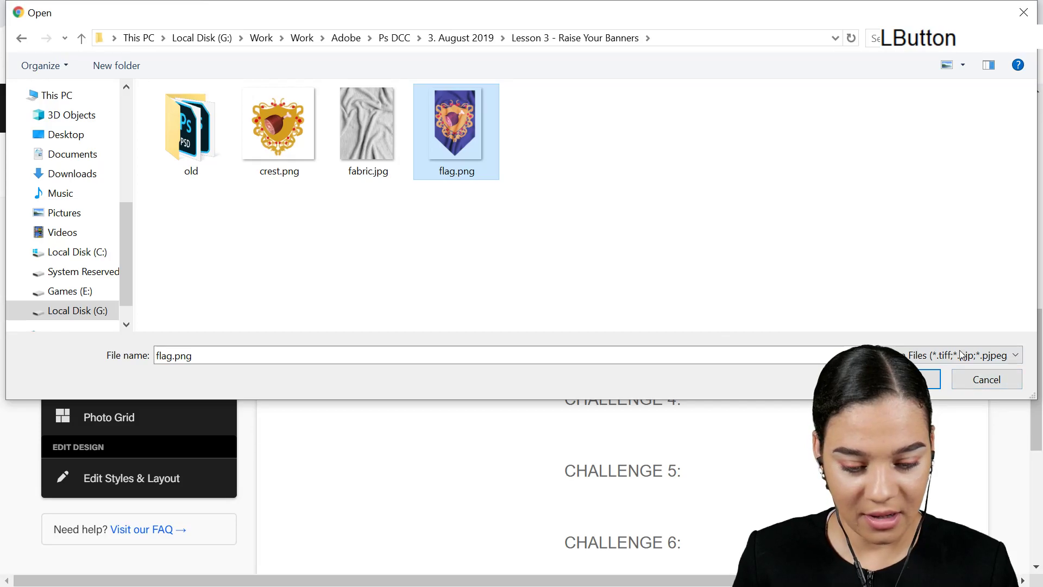
click(924, 379)
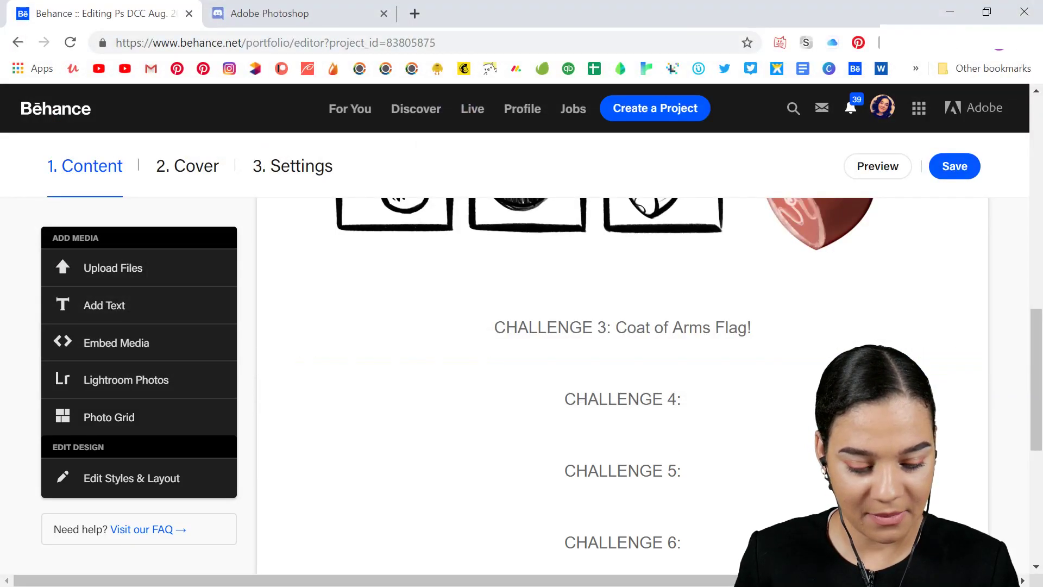
Switch the inserted flag image from full width to the narrower content width and save the project.
click(959, 263)
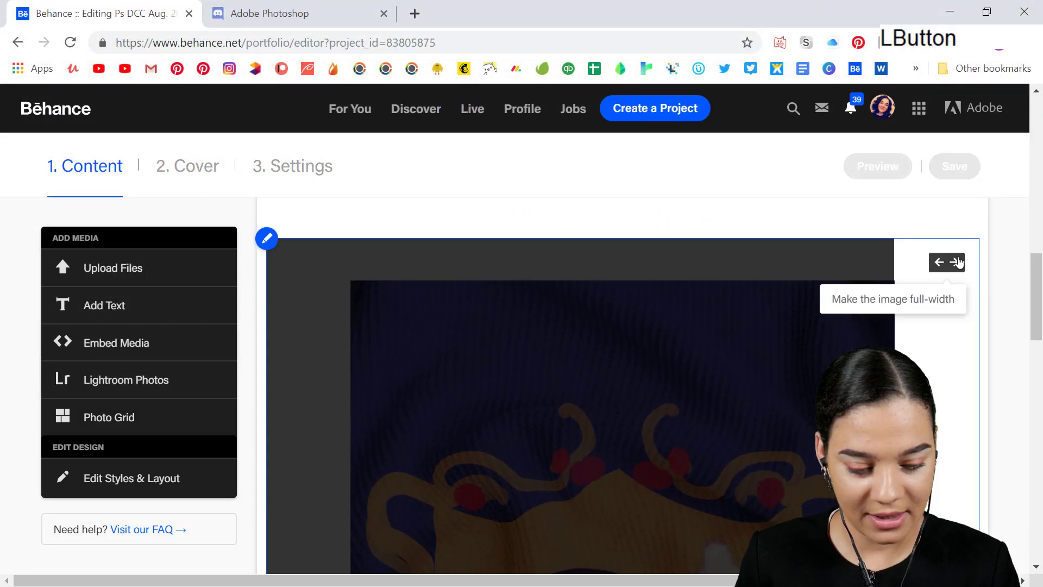
scroll(943, 304, down, 5)
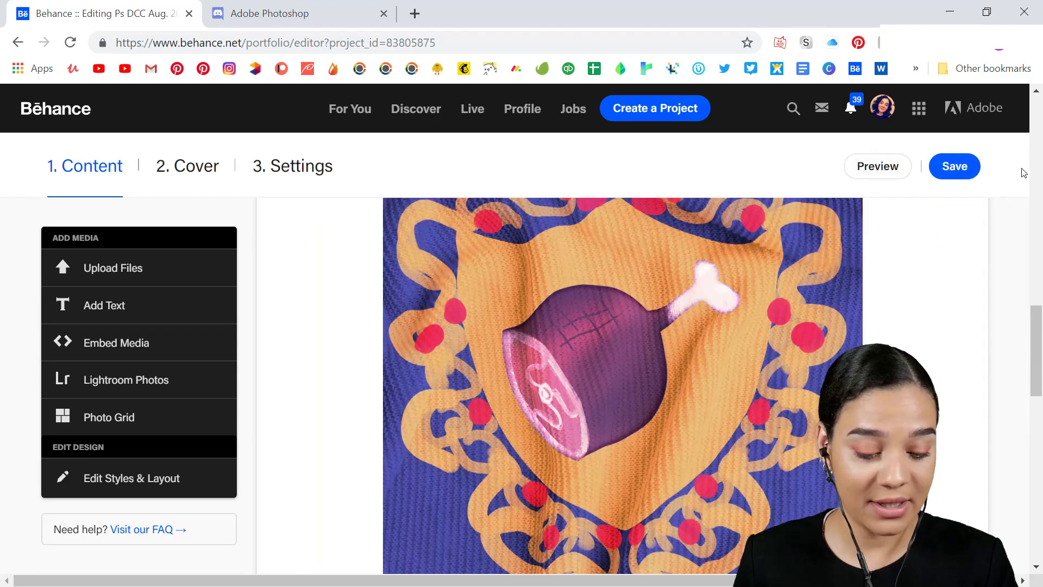
click(954, 166)
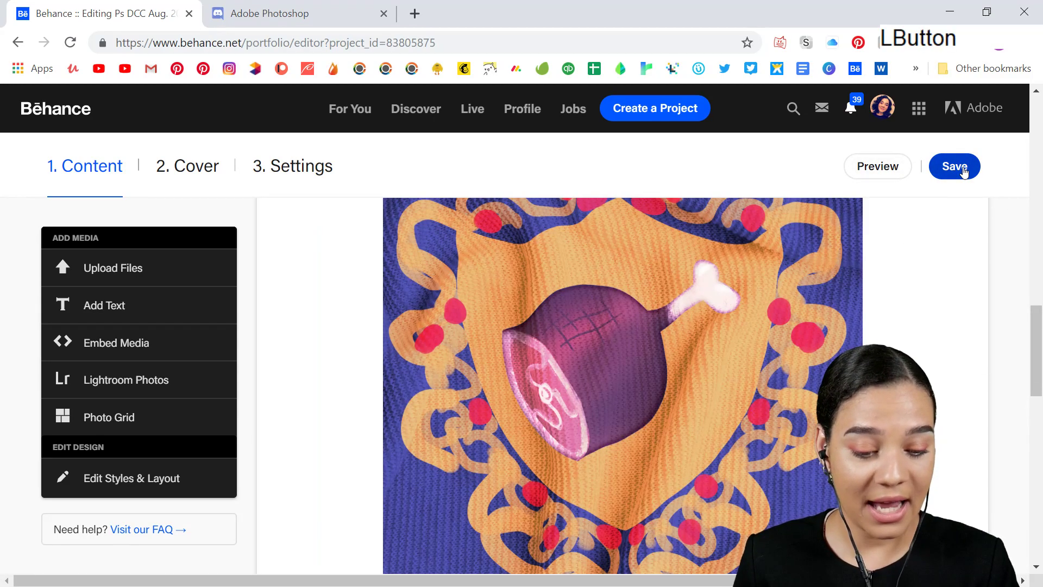
Review the project's basic info, description and keywords in its settings, and close them without changes.
click(291, 170)
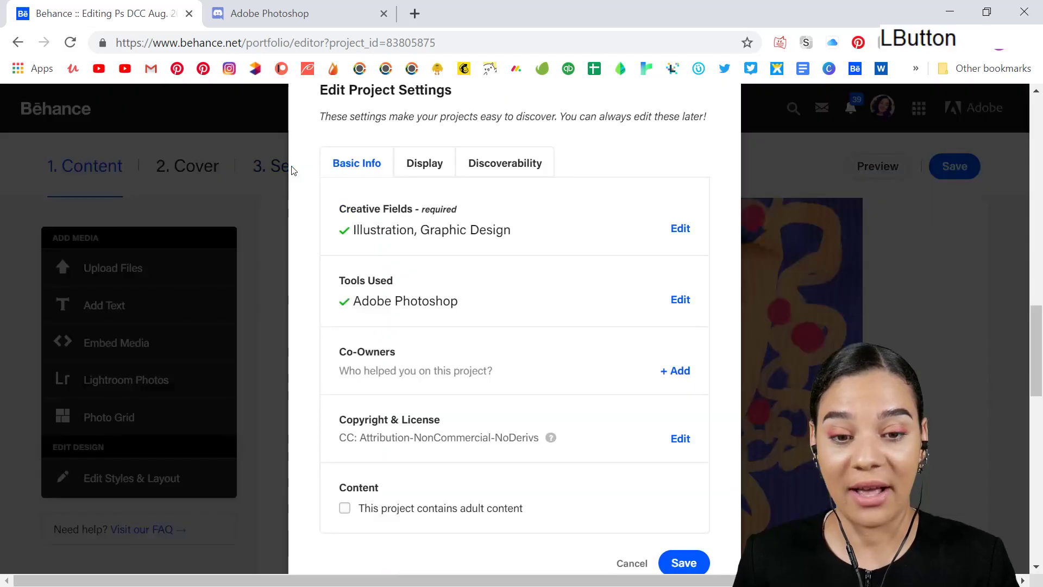
click(519, 164)
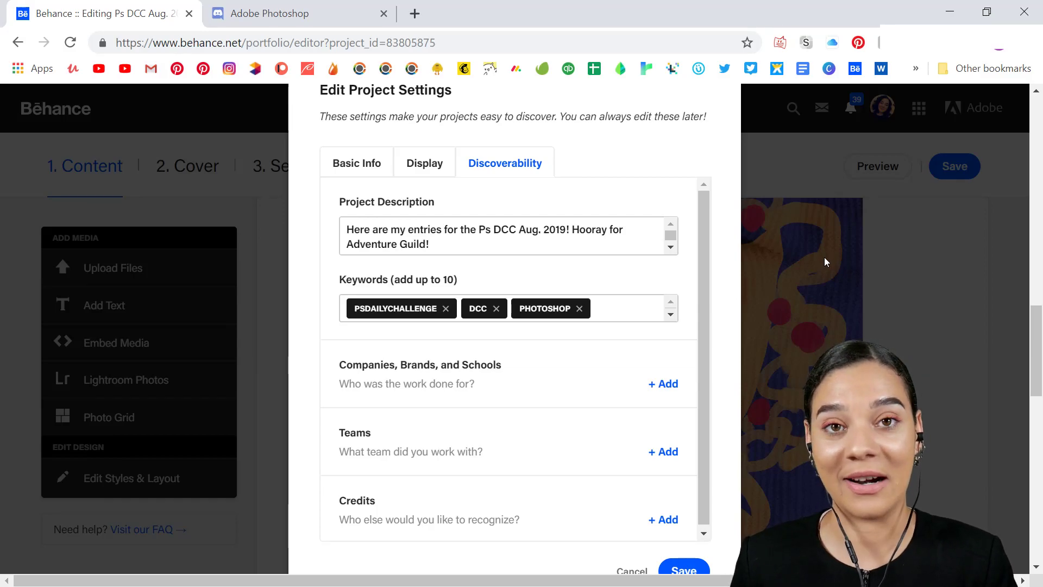
click(874, 240)
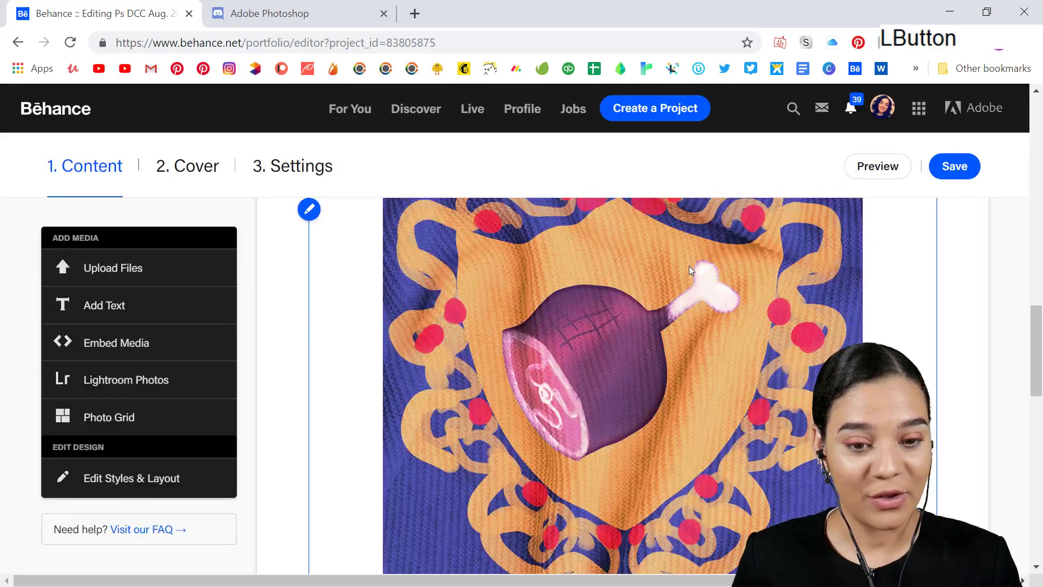